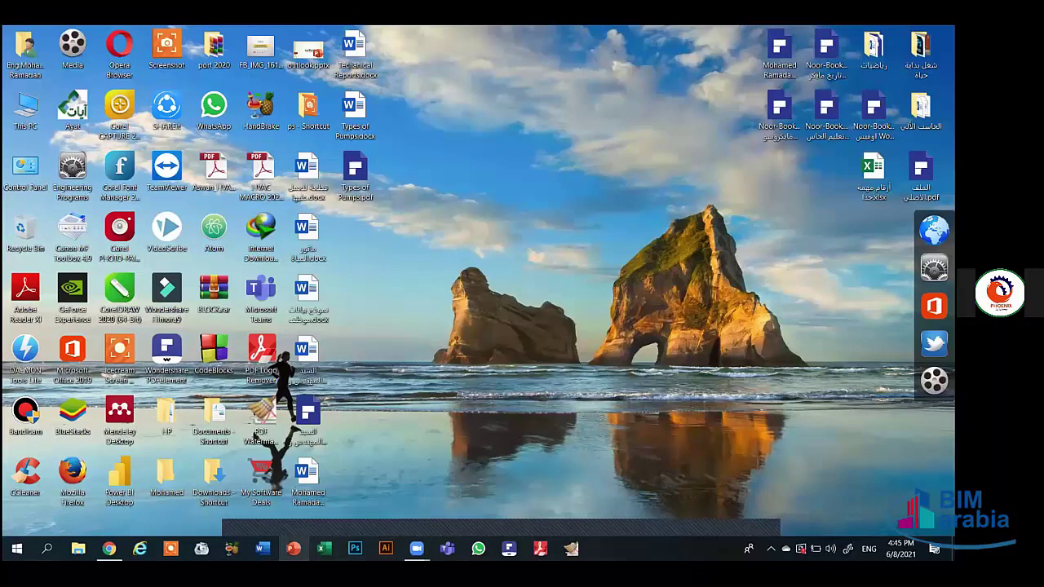
Step: Launch PowerPoint from the taskbar to reach its start screen
click(294, 549)
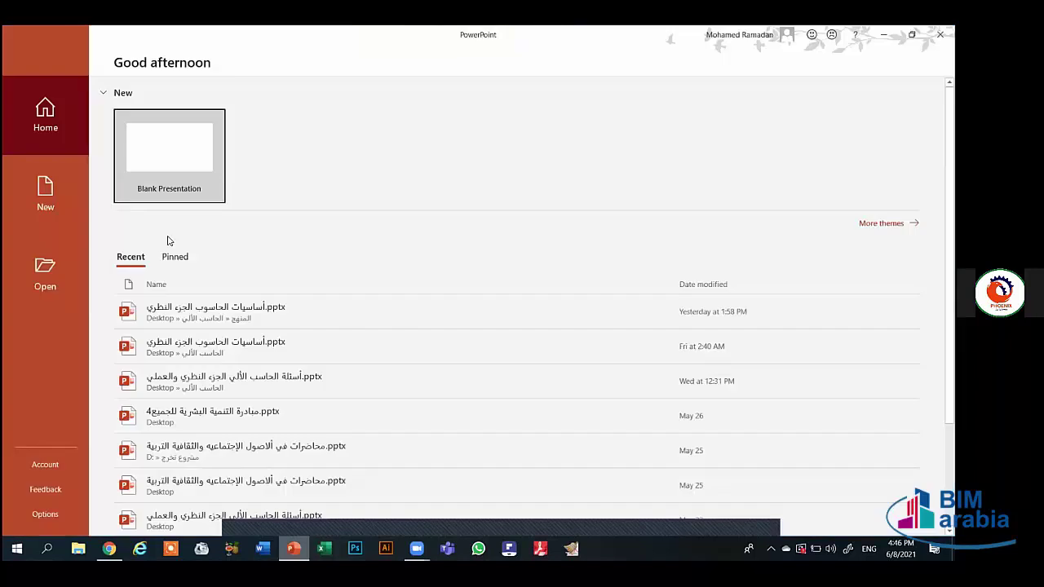
Step: Create Presentation1 as a blank presentation with an empty title slide
click(152, 168)
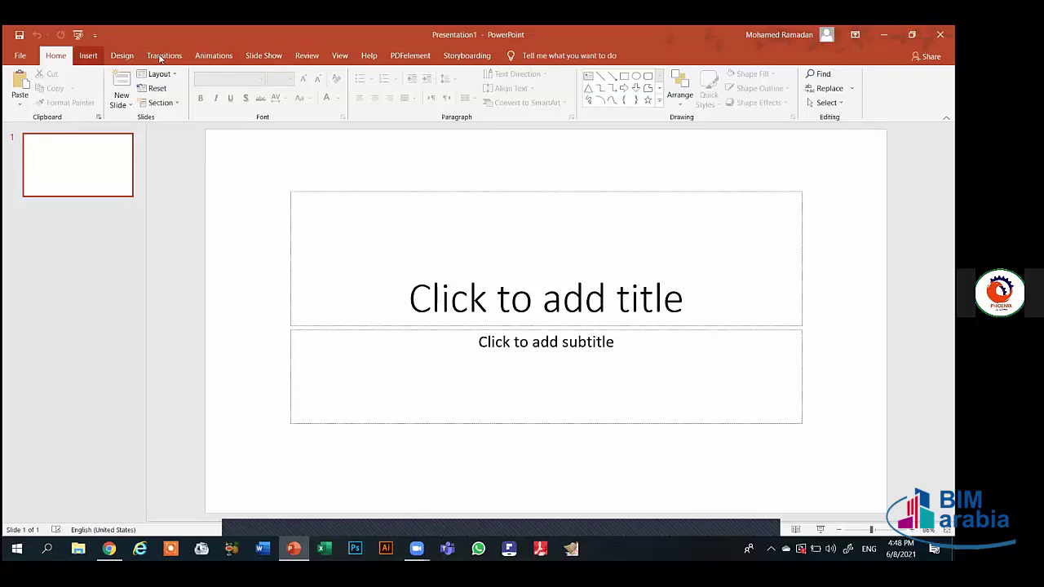
Step: Browse the Design, Transitions and Slide Show tabs, return to Home, and launch Word
click(88, 55)
click(122, 55)
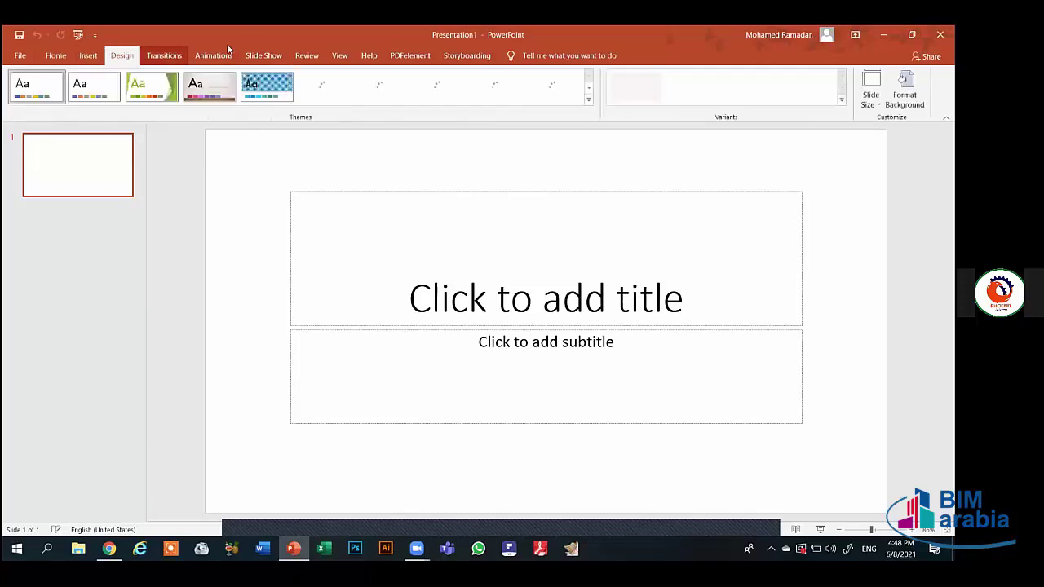
click(164, 55)
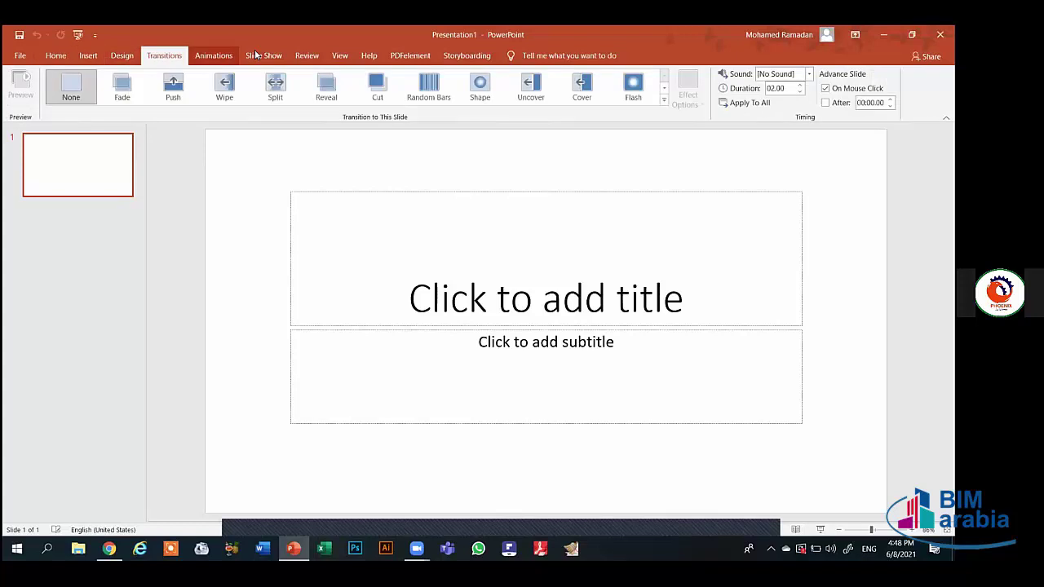
scroll(245, 74, down, 1)
scroll(226, 81, down, 1)
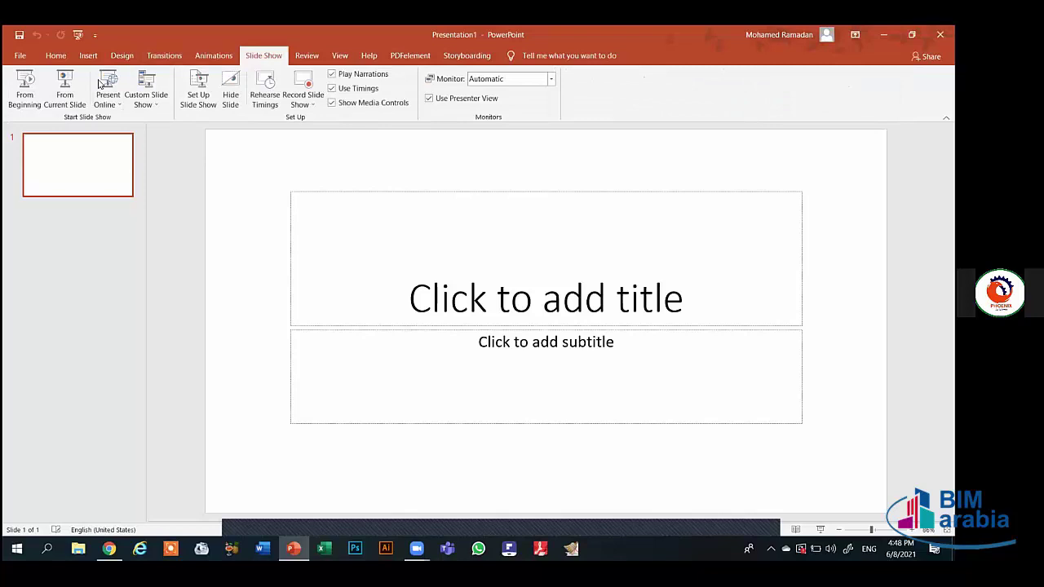
click(57, 56)
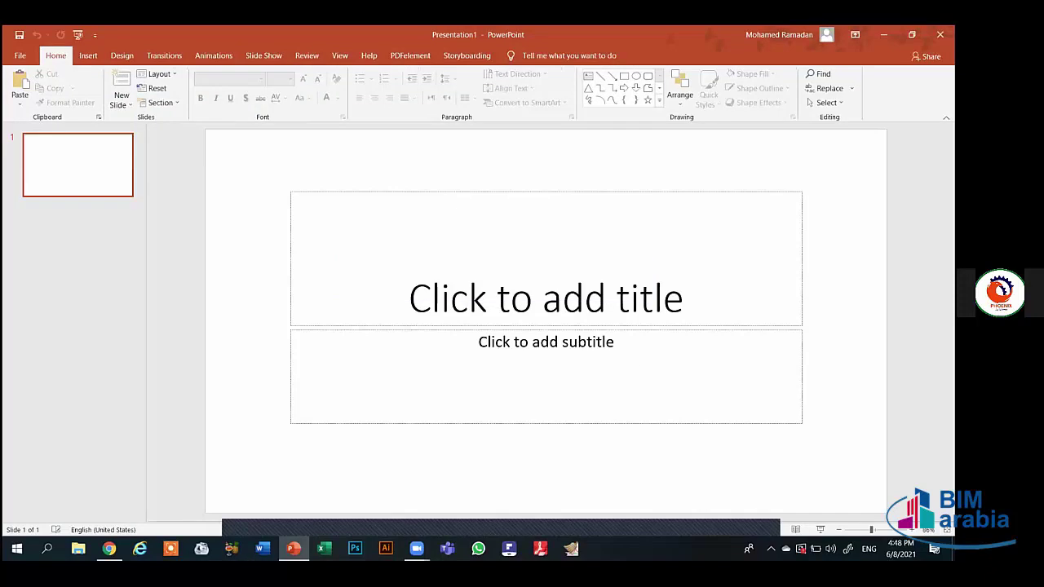
click(263, 549)
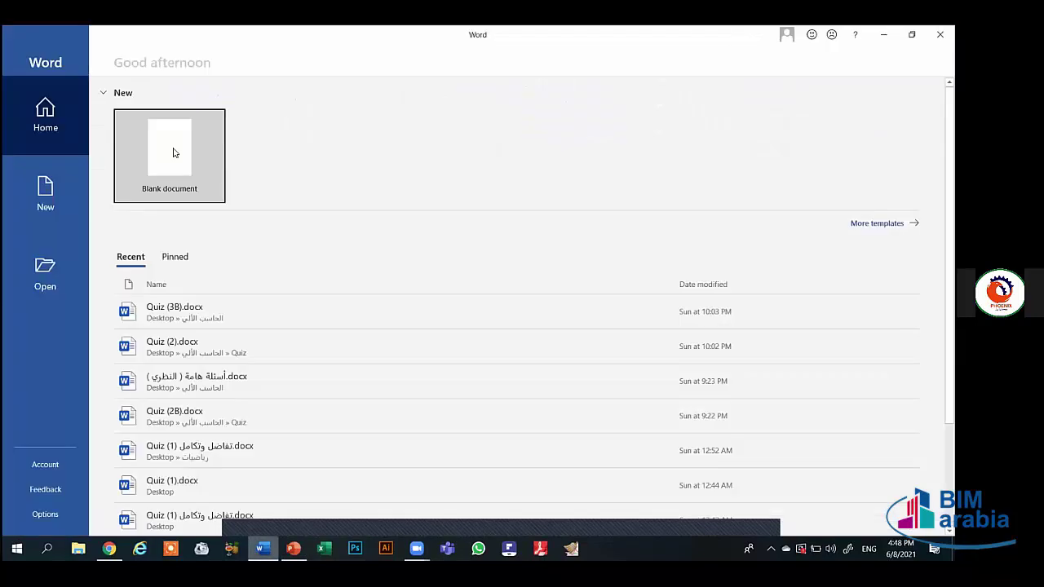
Step: Create blank Document1 in Word, reset its zoom to 100%, and switch back to PowerPoint
click(172, 152)
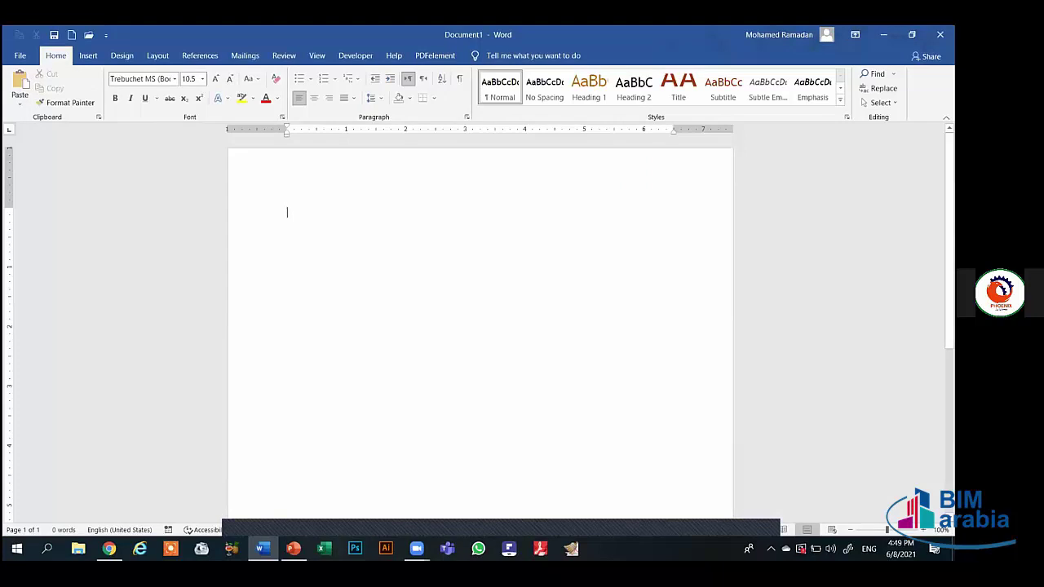
ctrl+scroll(522, 326, up, 5)
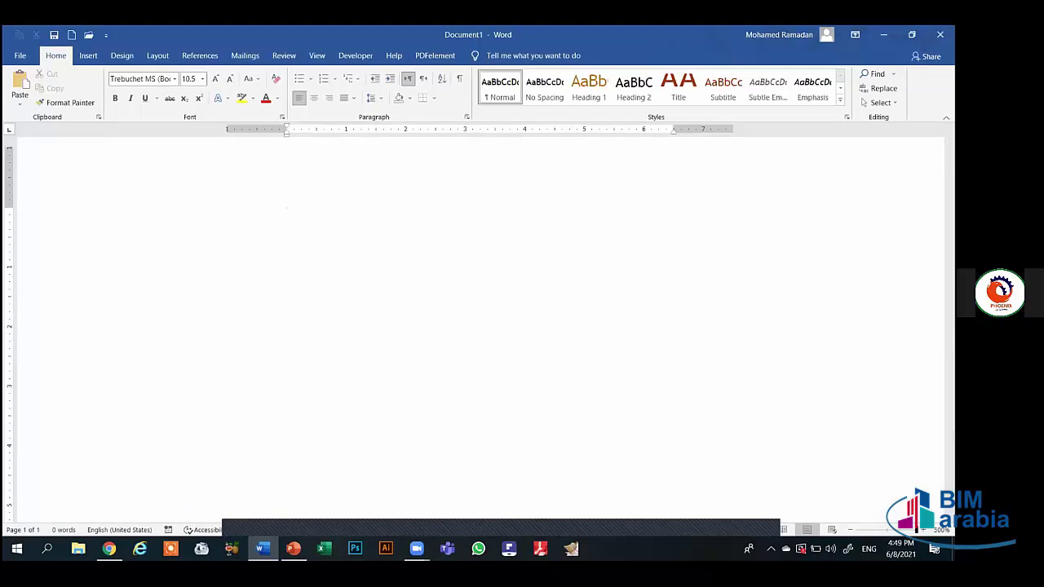
ctrl+scroll(522, 326, up, 10)
ctrl+scroll(522, 327, down, 5)
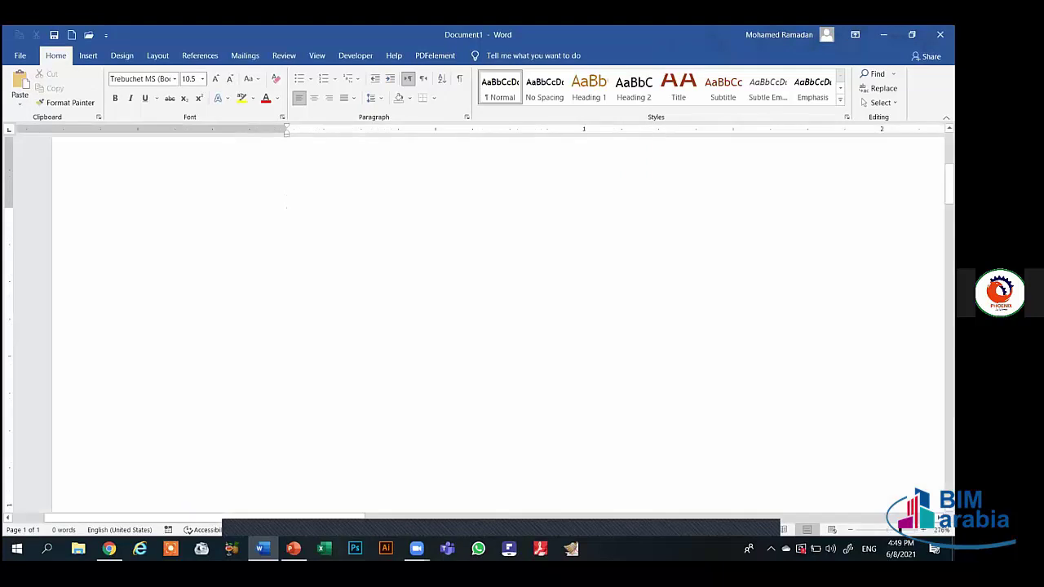
ctrl+scroll(522, 327, down, 5)
ctrl+scroll(522, 327, down, 5)
drag(894, 528, 889, 530)
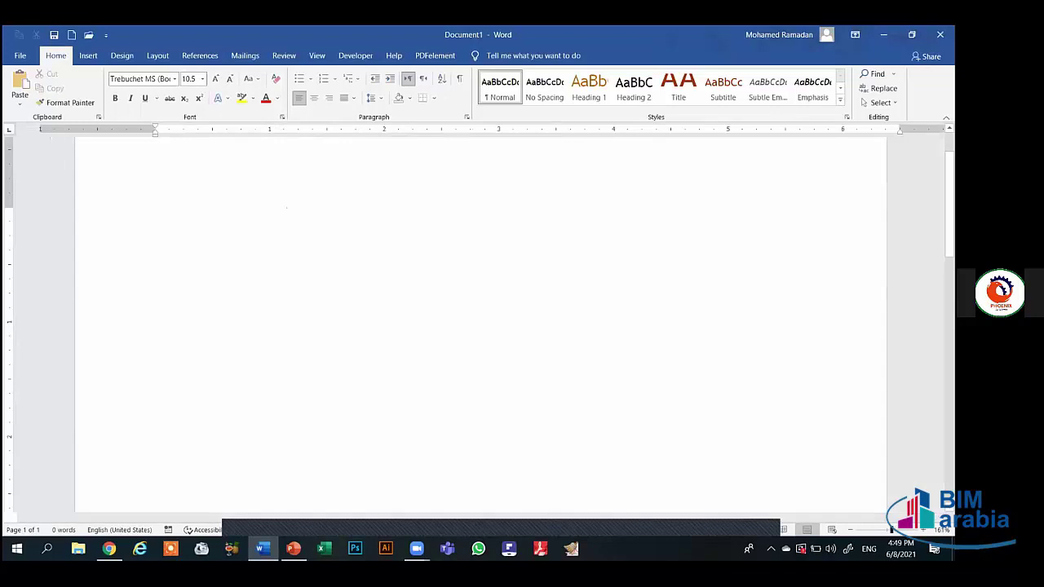
click(889, 530)
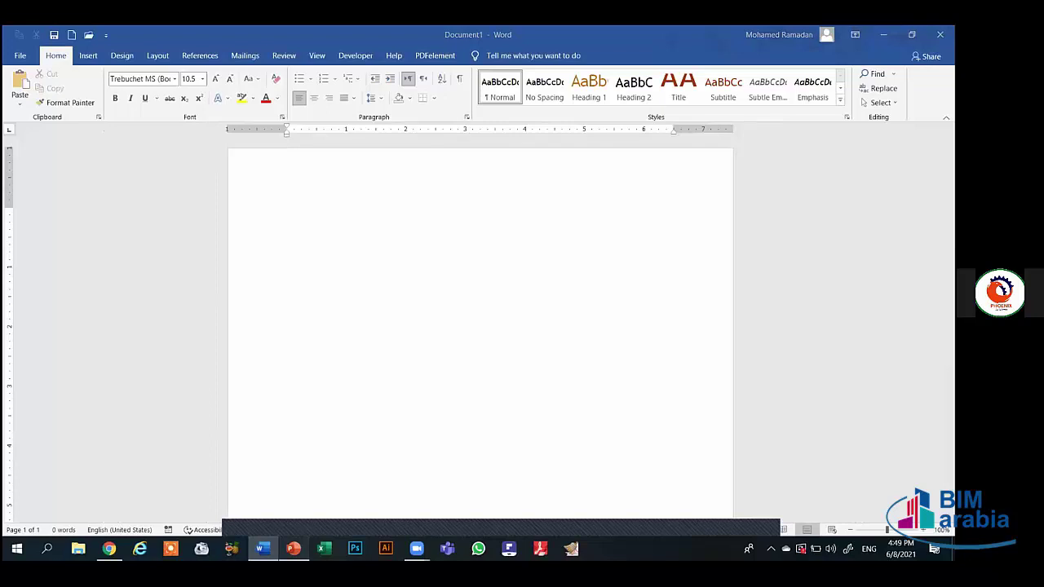
click(294, 548)
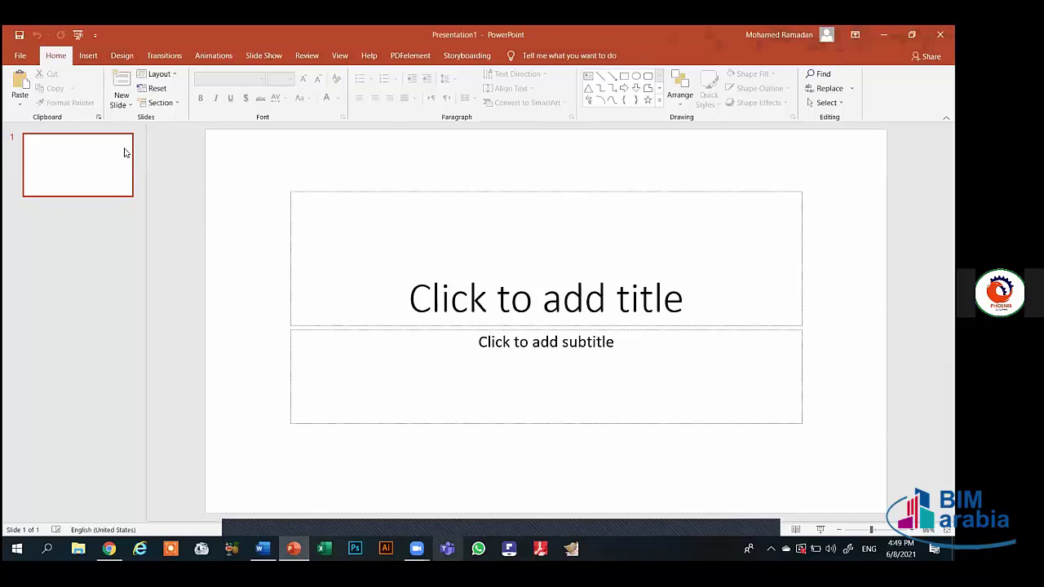
Step: Select the slide title placeholder and jump to the Home font size box
click(292, 314)
key(alt+h)
key(f)
key(s)
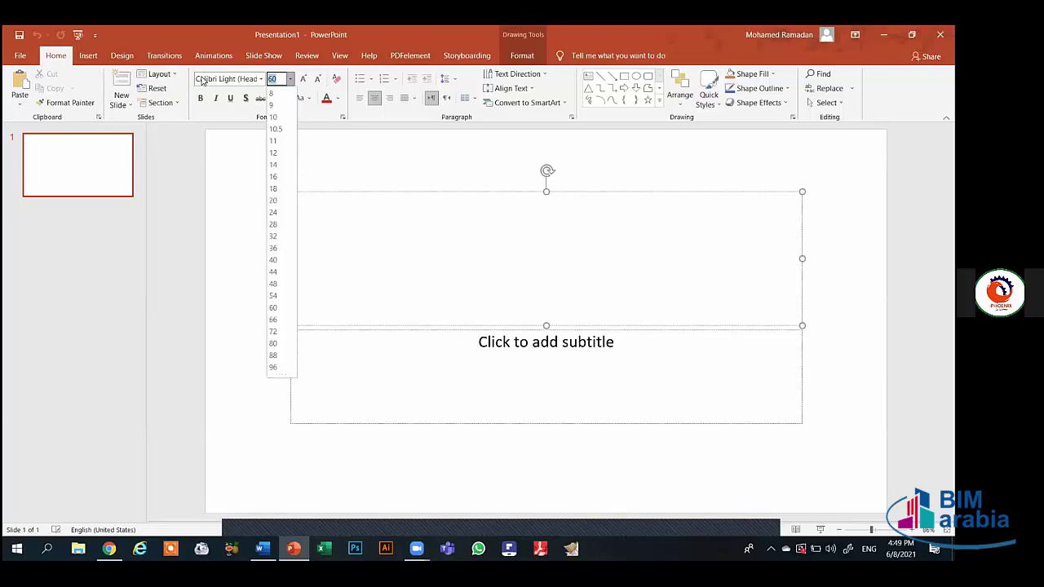
Step: Write 'Docx' and 'pptx' on two lines in the Word document, then return to PowerPoint
key(alt+Tab)
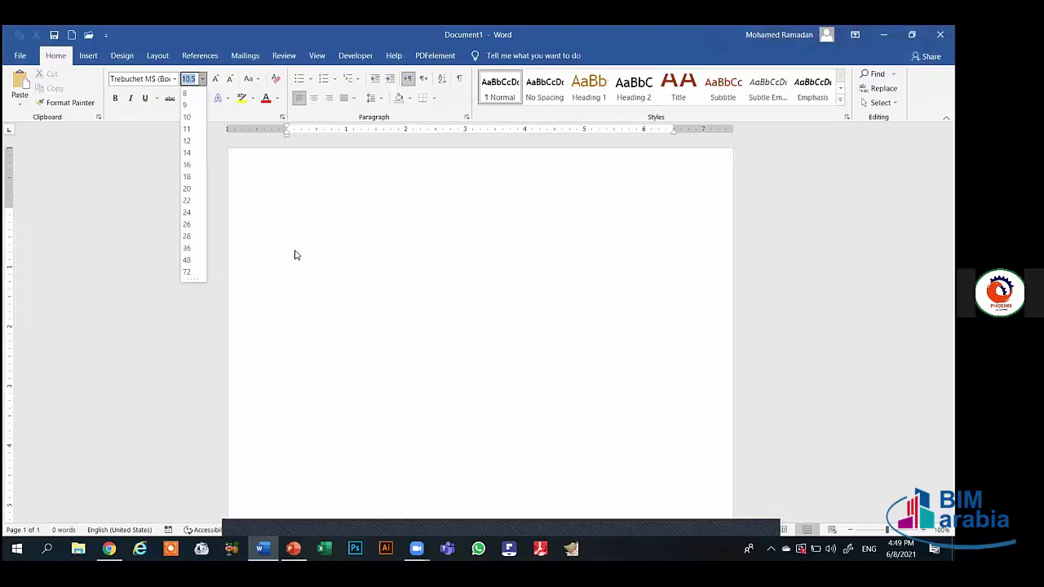
click(302, 252)
text(Do)
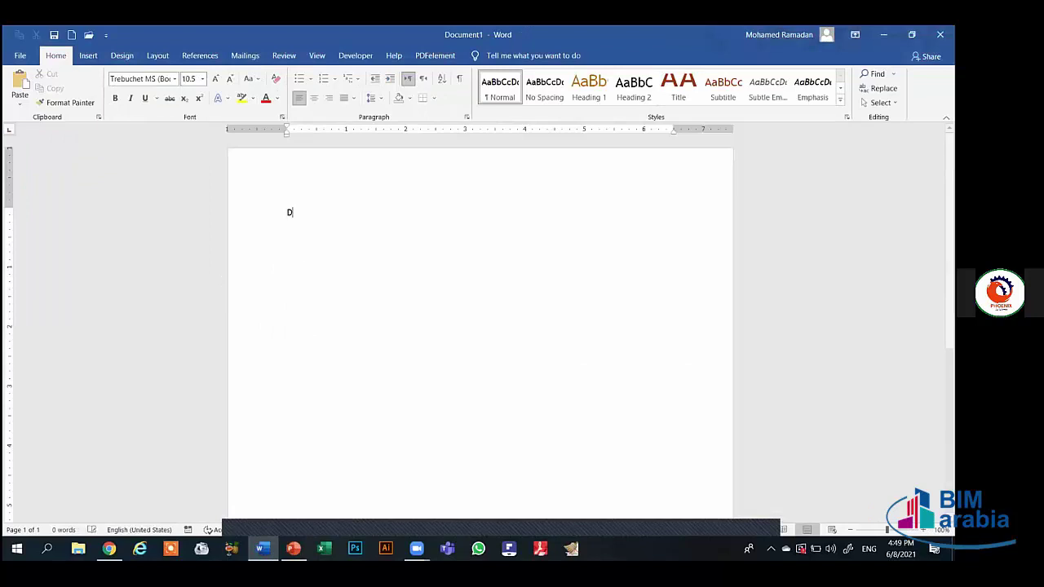
text(cx )
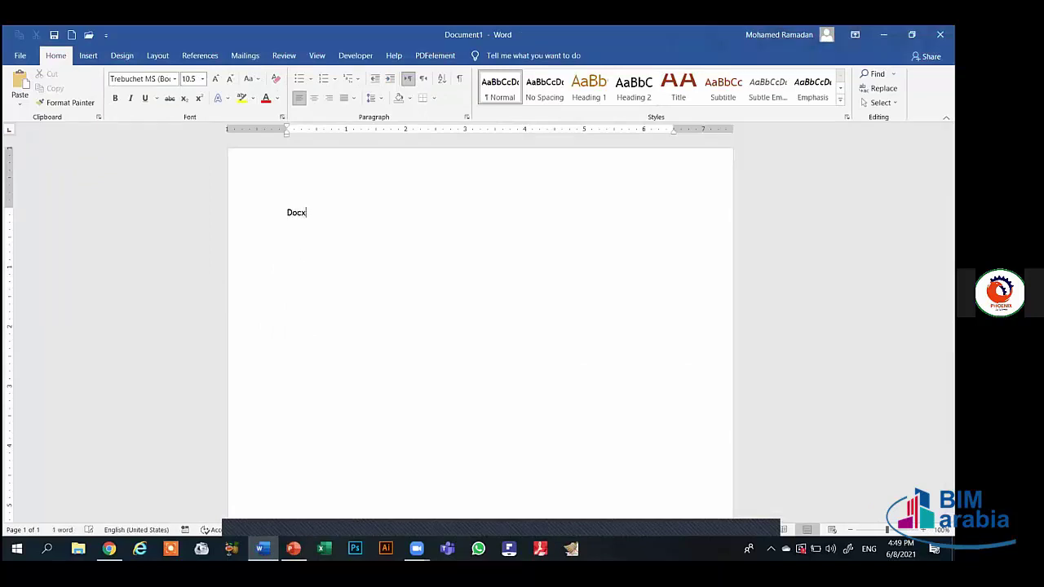
text(ppt)
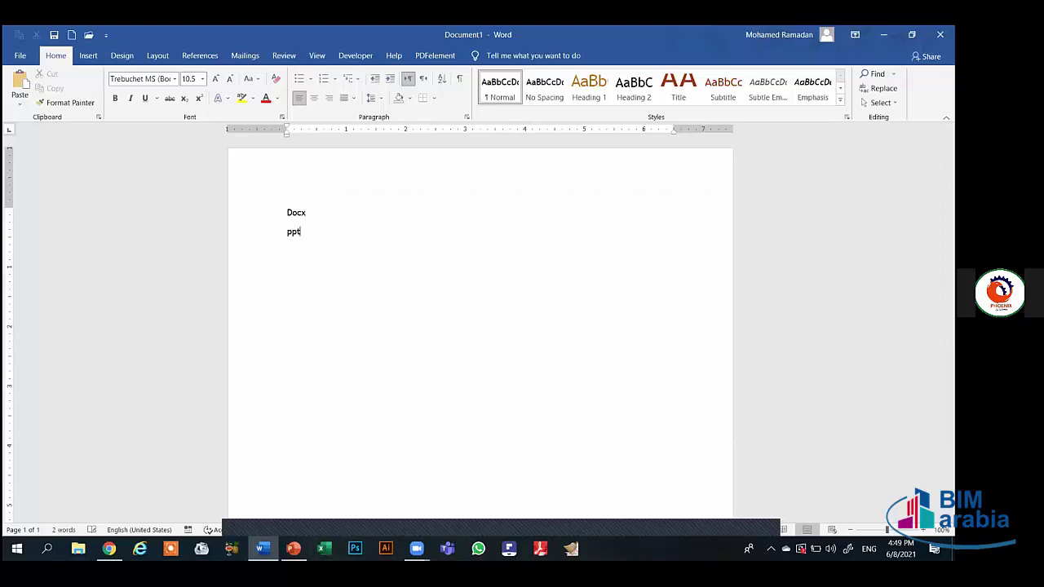
text(x)
key(ctrl+a)
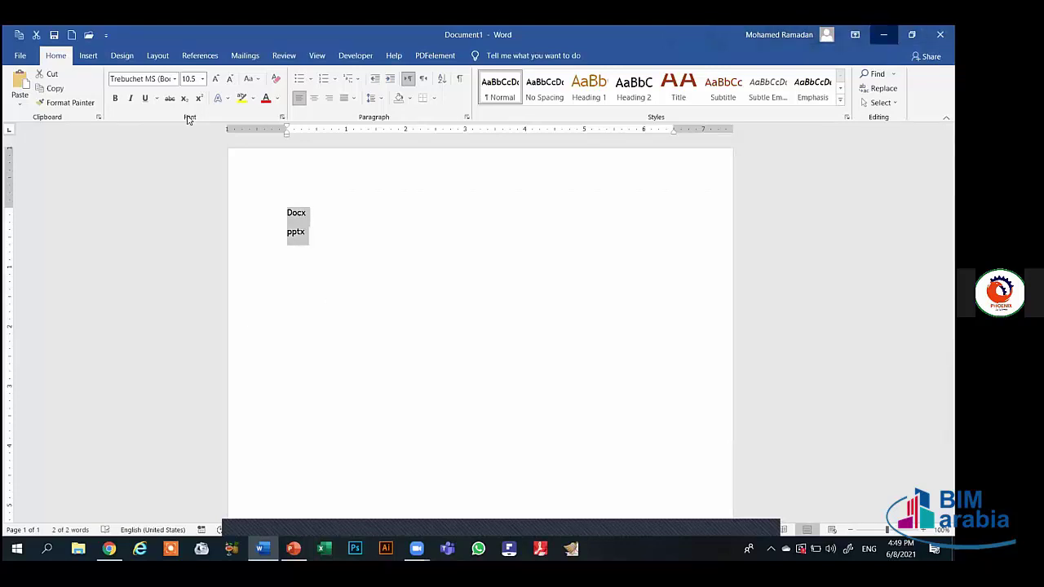
key(alt+Tab)
click(255, 205)
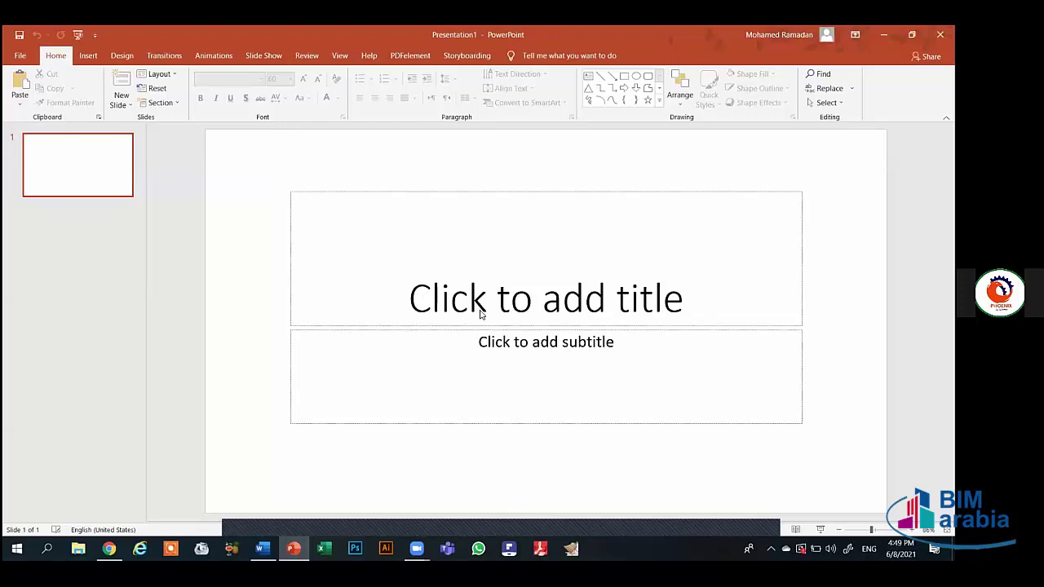
Step: Click into and out of the title placeholder, then open PowerPoint's File backstage
click(458, 268)
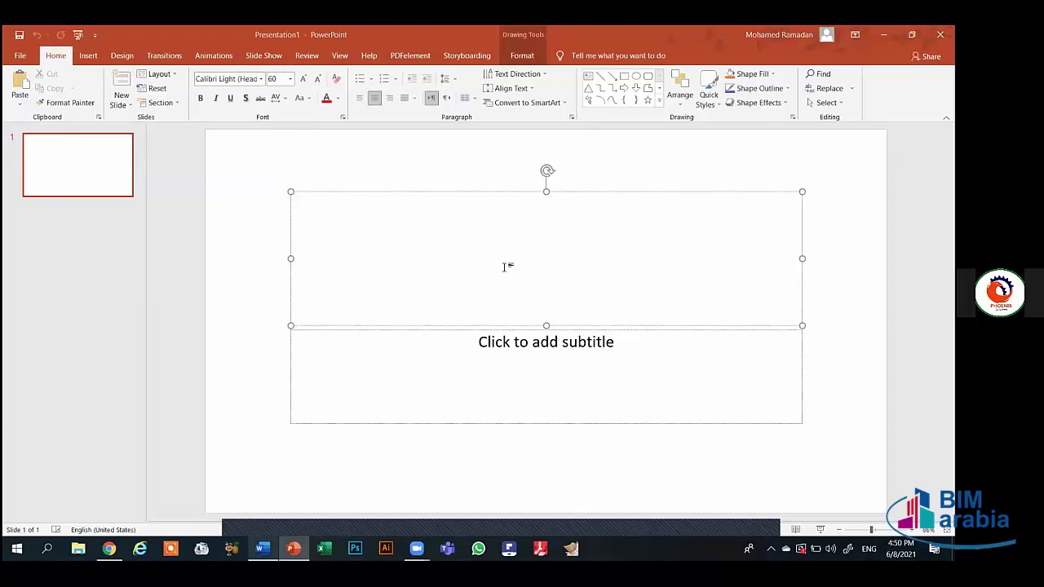
key(alt+Tab)
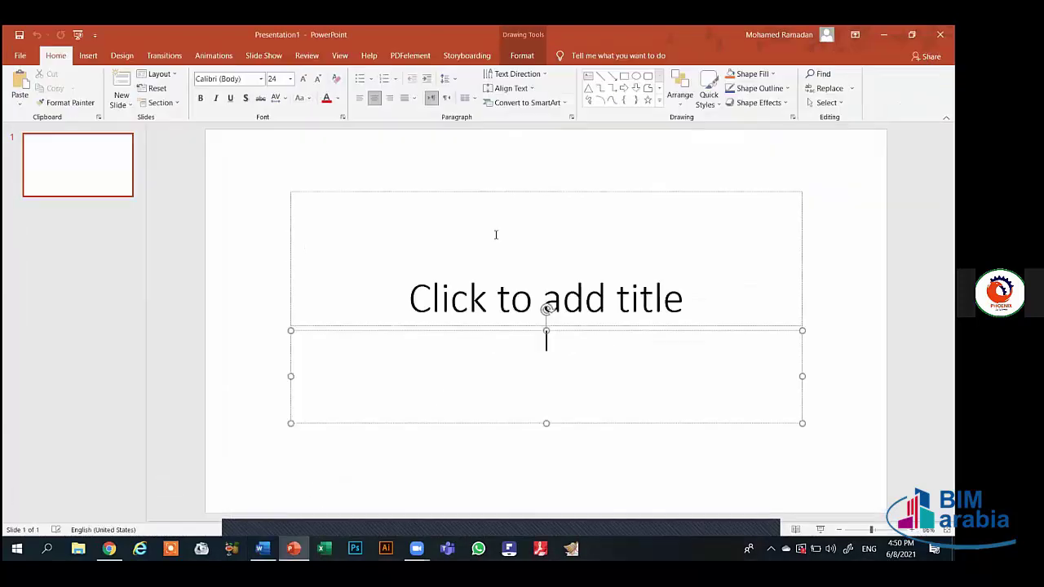
click(500, 255)
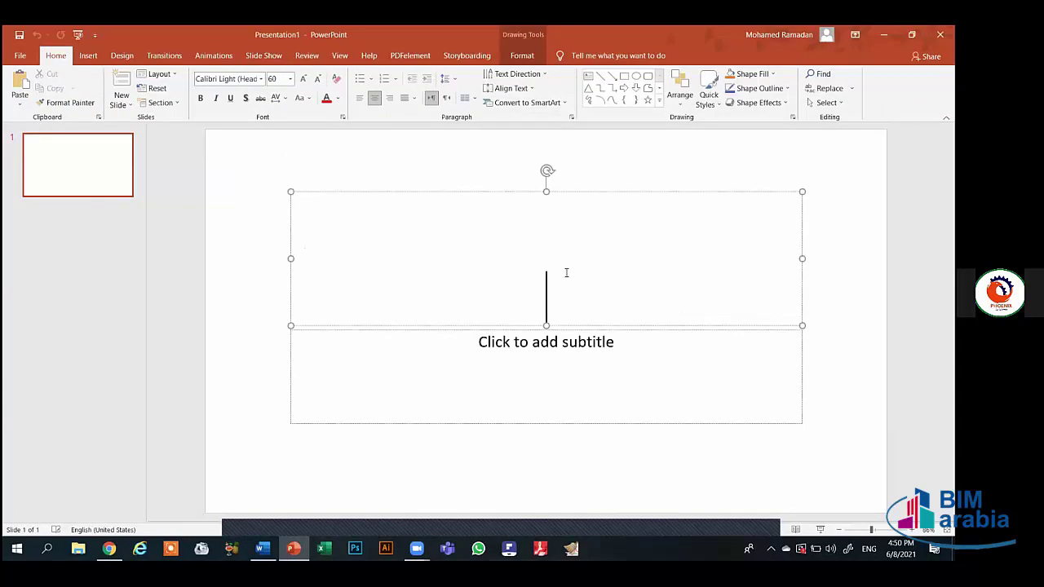
click(268, 164)
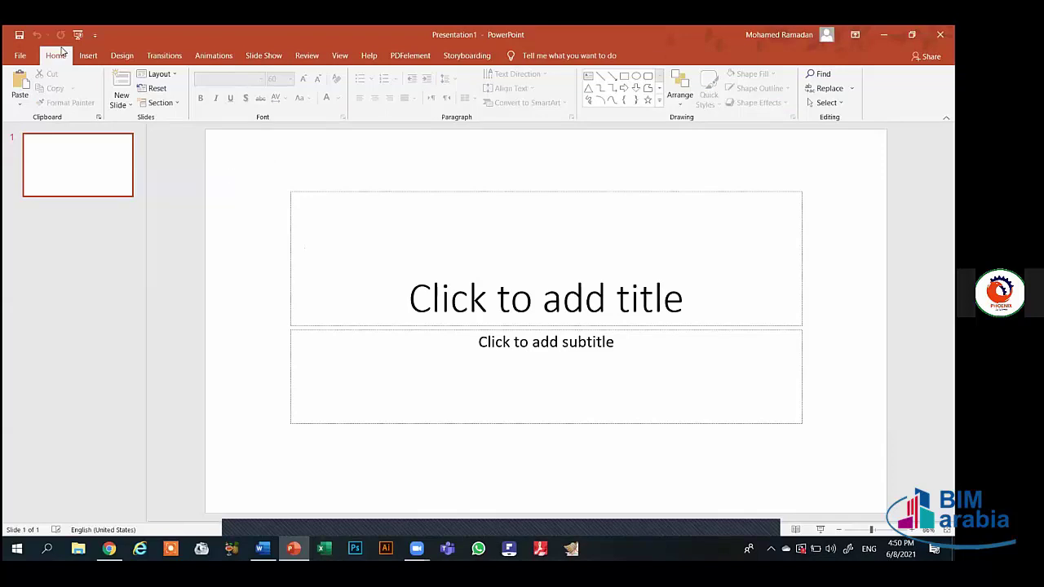
click(22, 57)
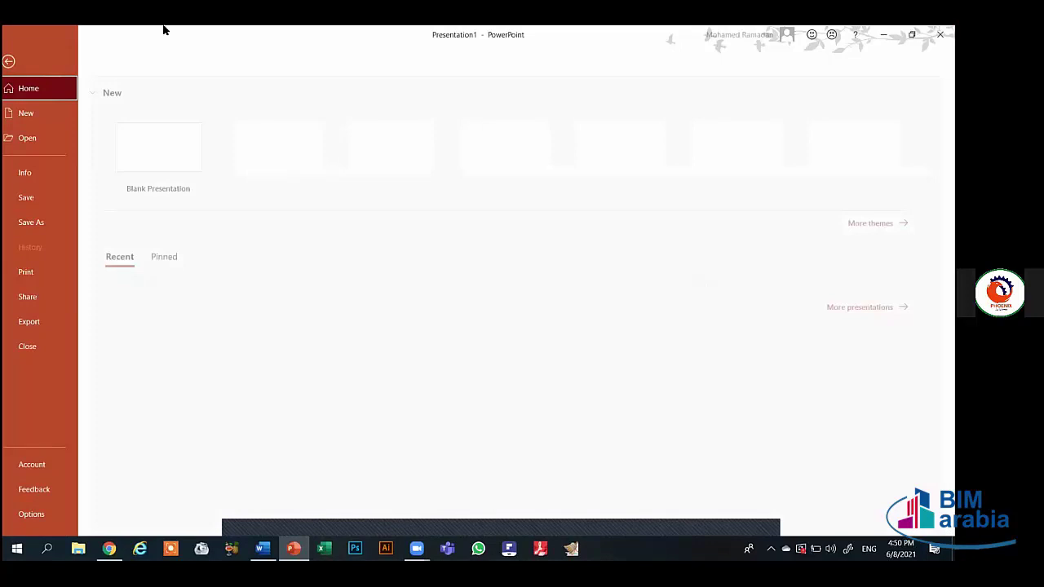
Step: Encrypt the presentation with a password via Info > Protect Presentation, entering it twice
click(22, 177)
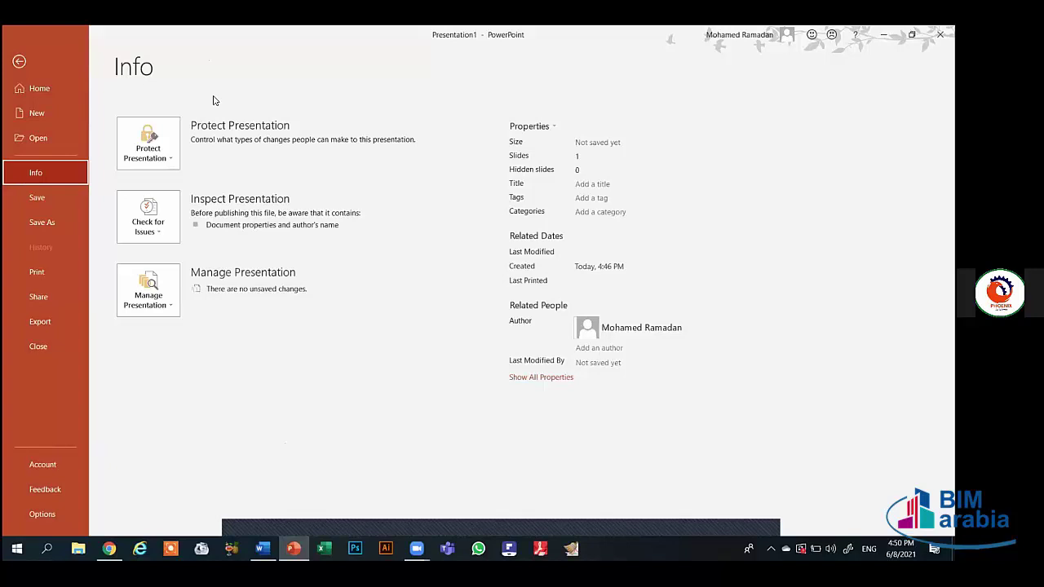
click(153, 160)
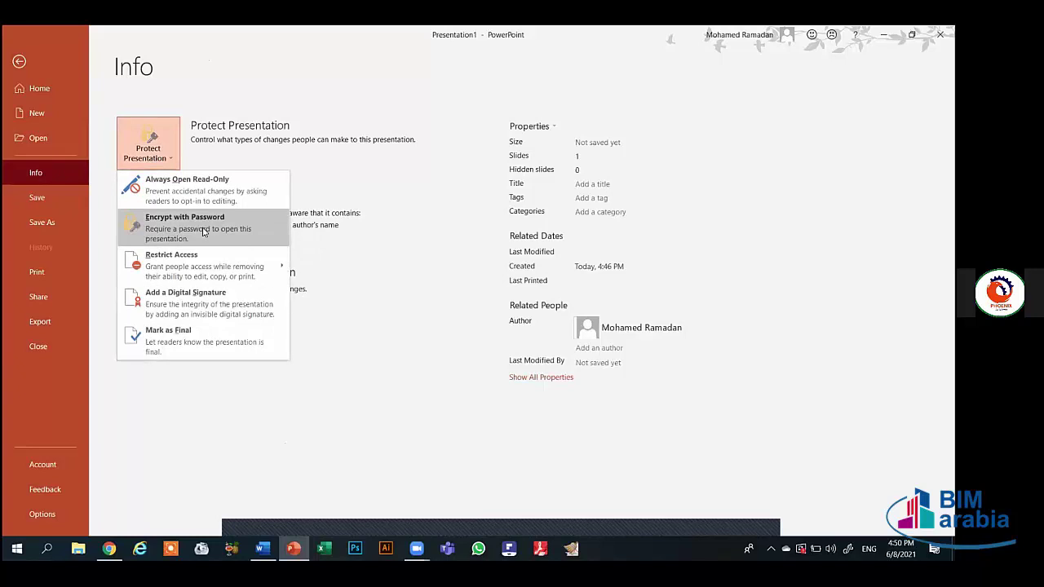
click(151, 231)
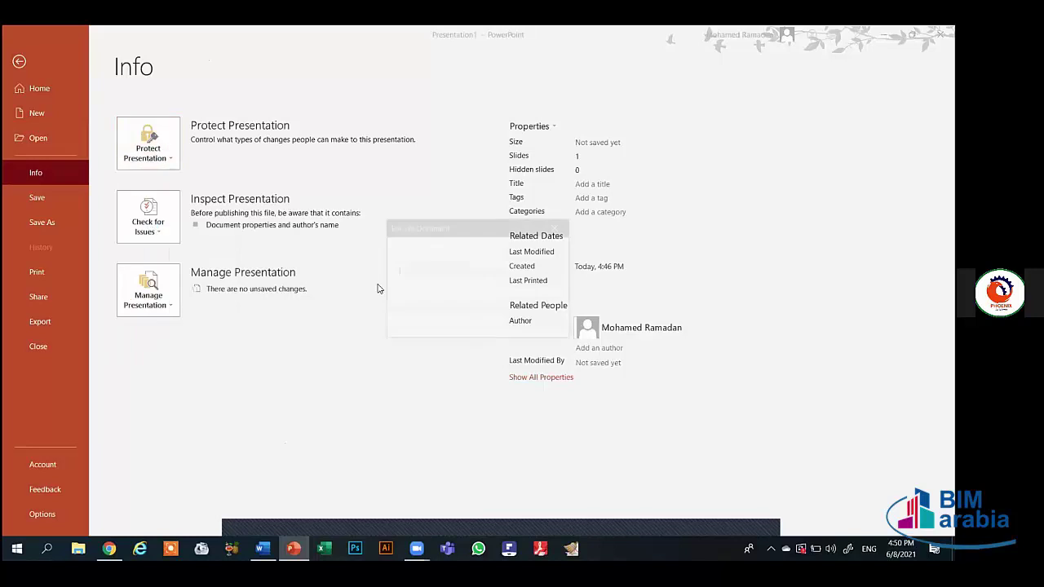
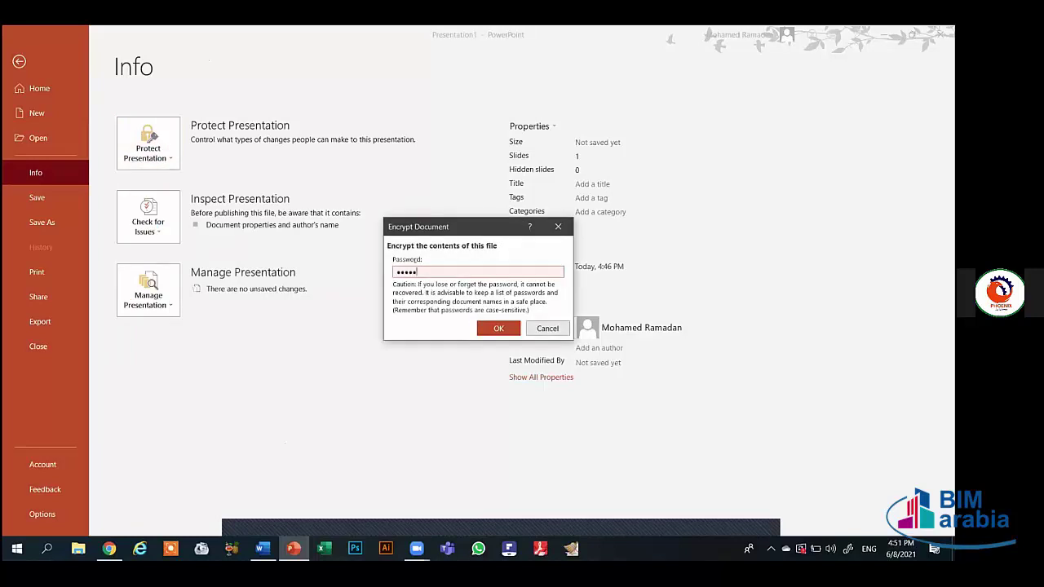
key(Return)
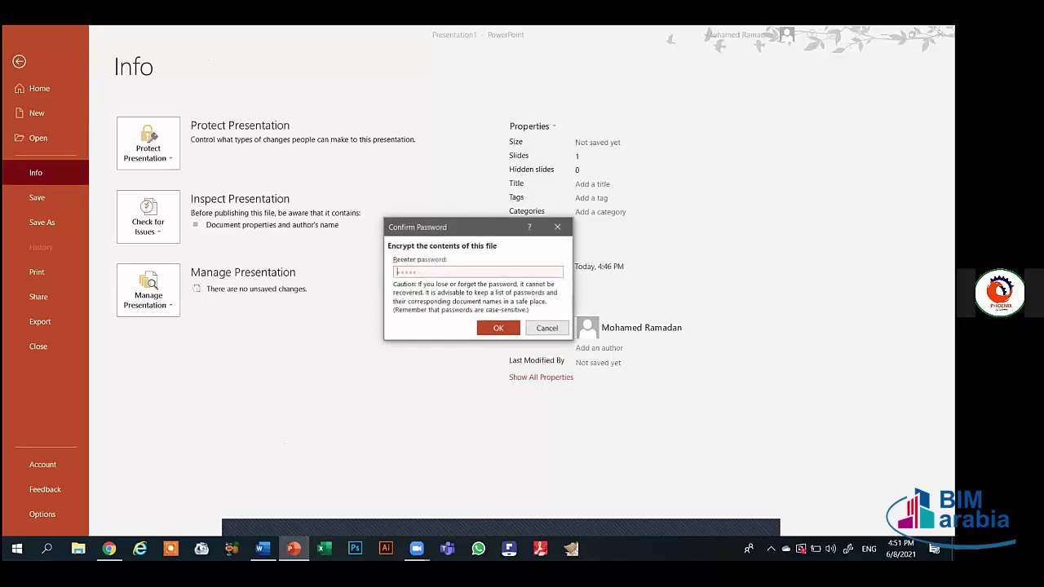
key(Return)
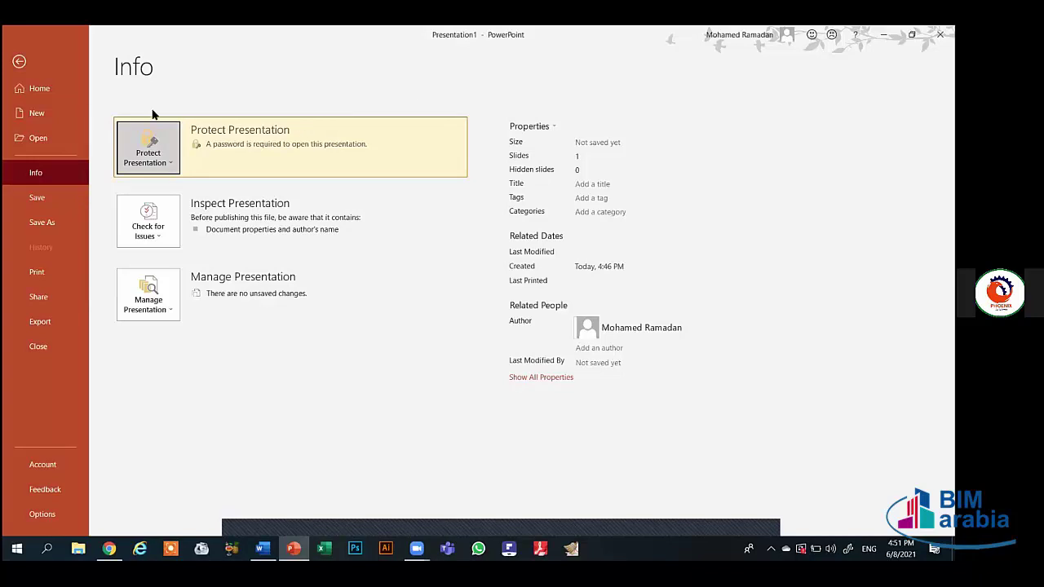
Step: Remove the password by reopening Encrypt with Password and accepting an empty password
click(161, 156)
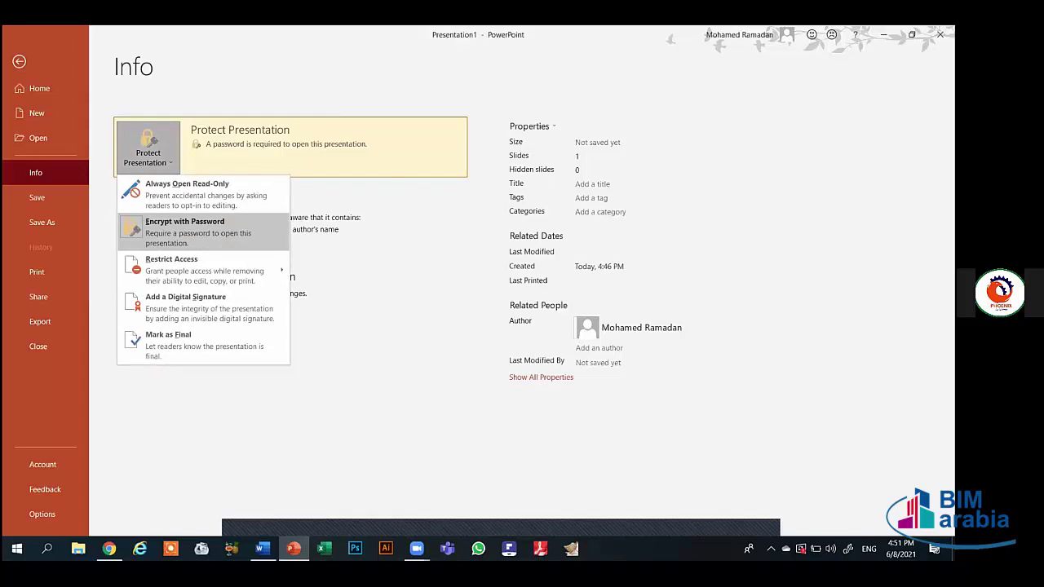
key(Return)
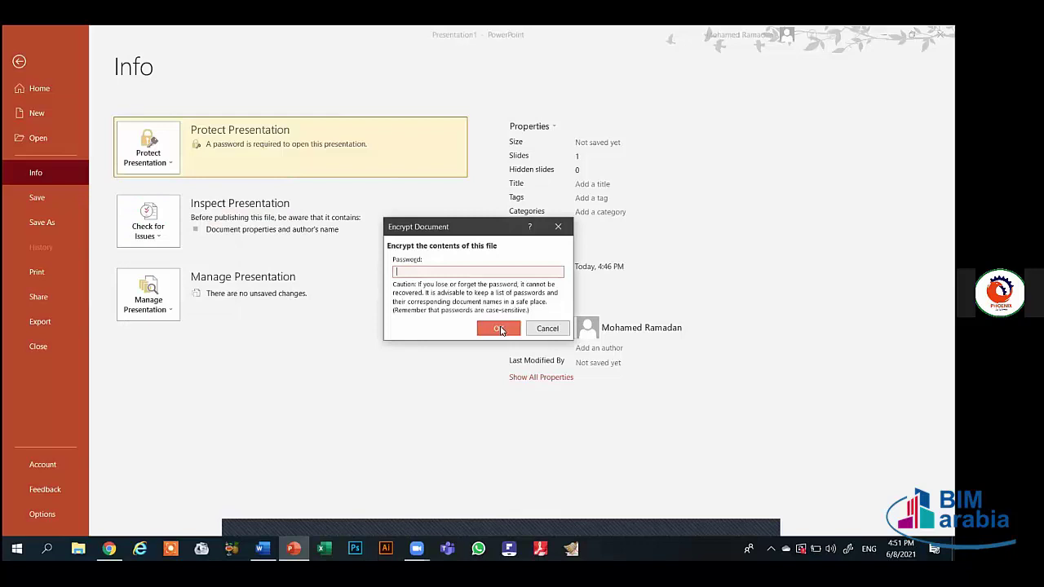
click(492, 330)
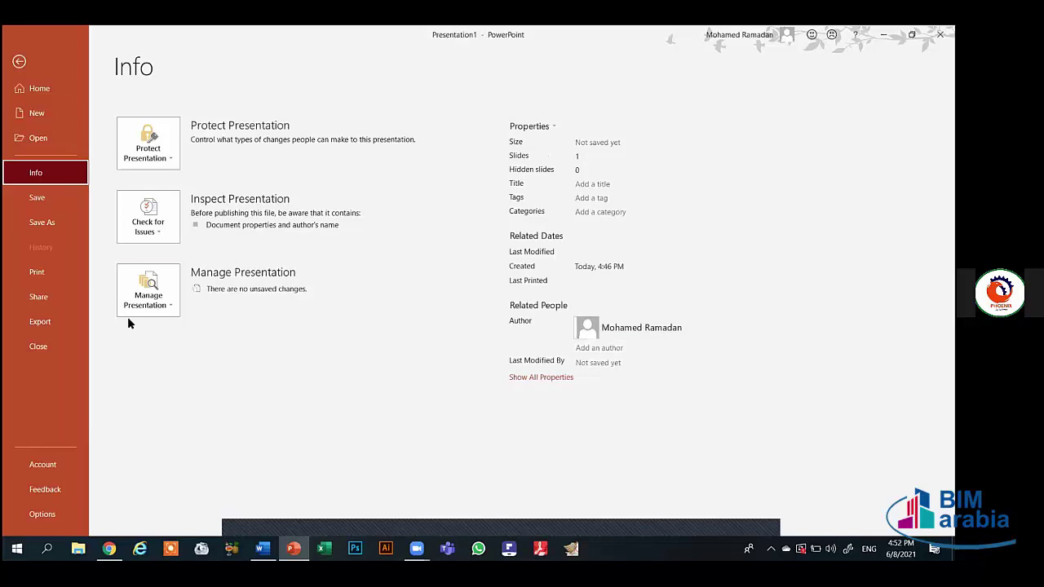
Step: Look at the Manage Presentation options, then list the Check for Issues options on Info
click(151, 307)
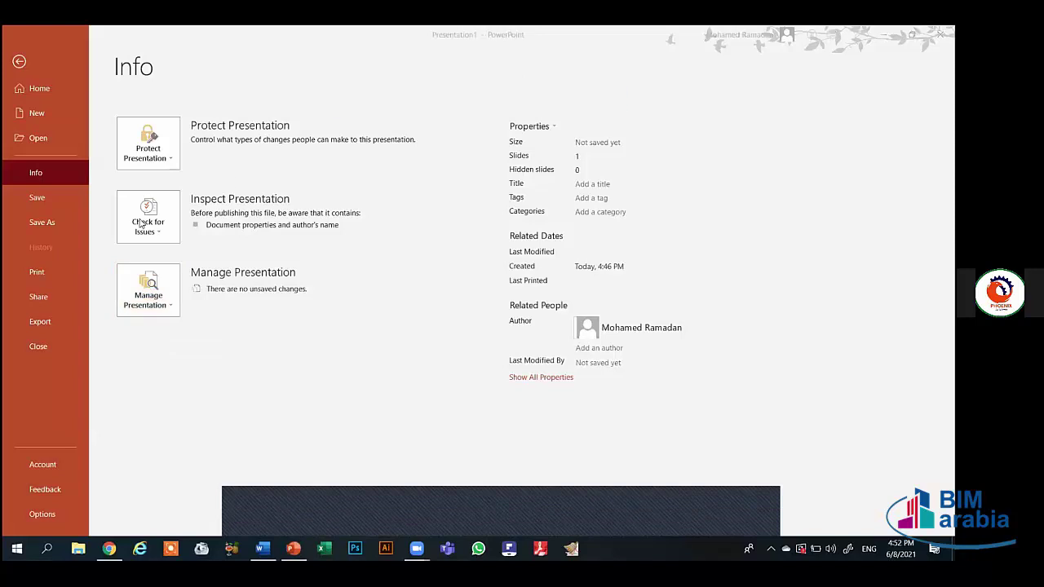
click(151, 229)
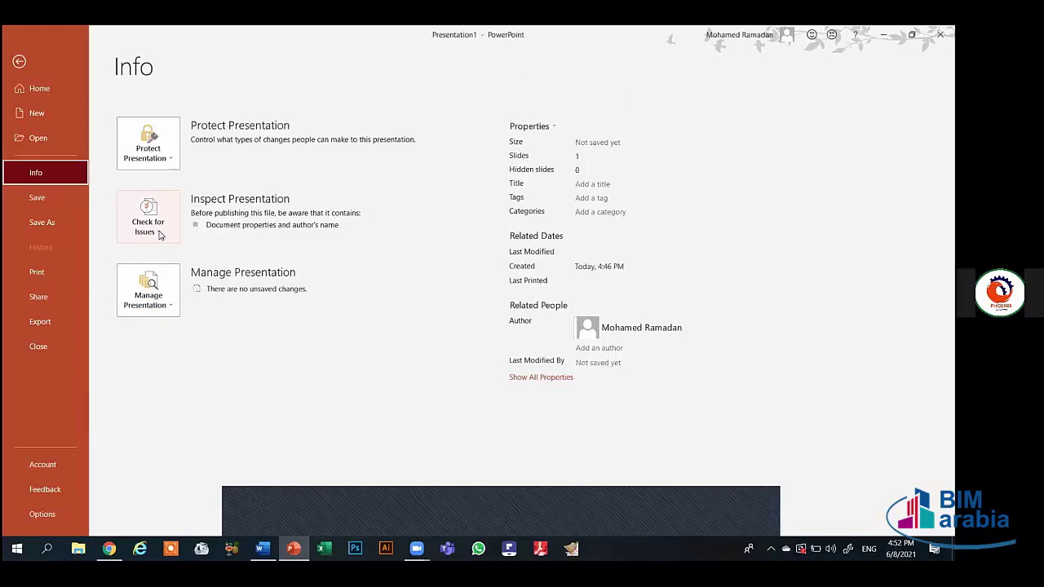
click(162, 236)
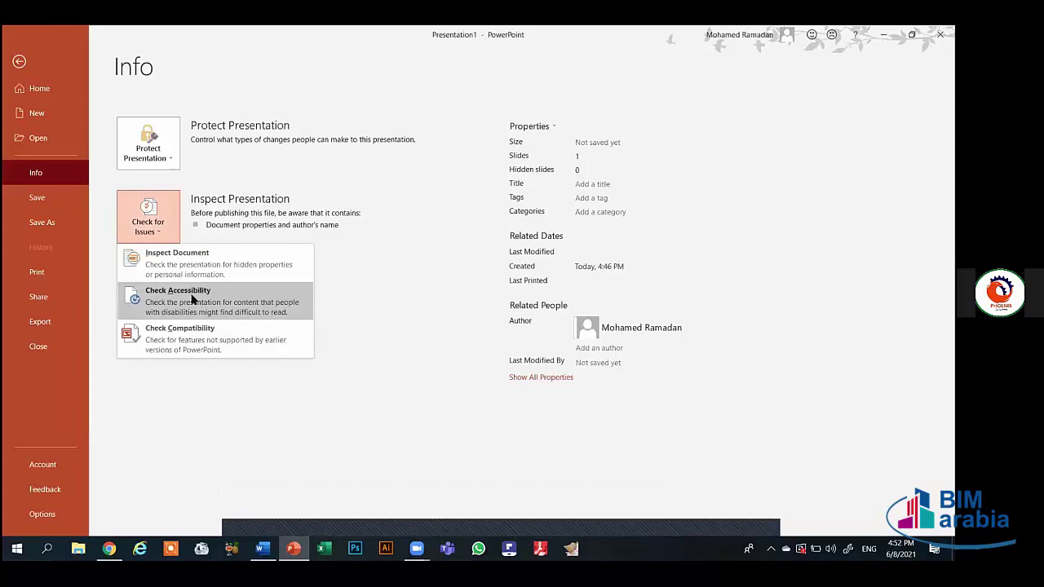
Step: Run Check Accessibility, close the no-issues results pane, and reopen the File backstage
click(193, 300)
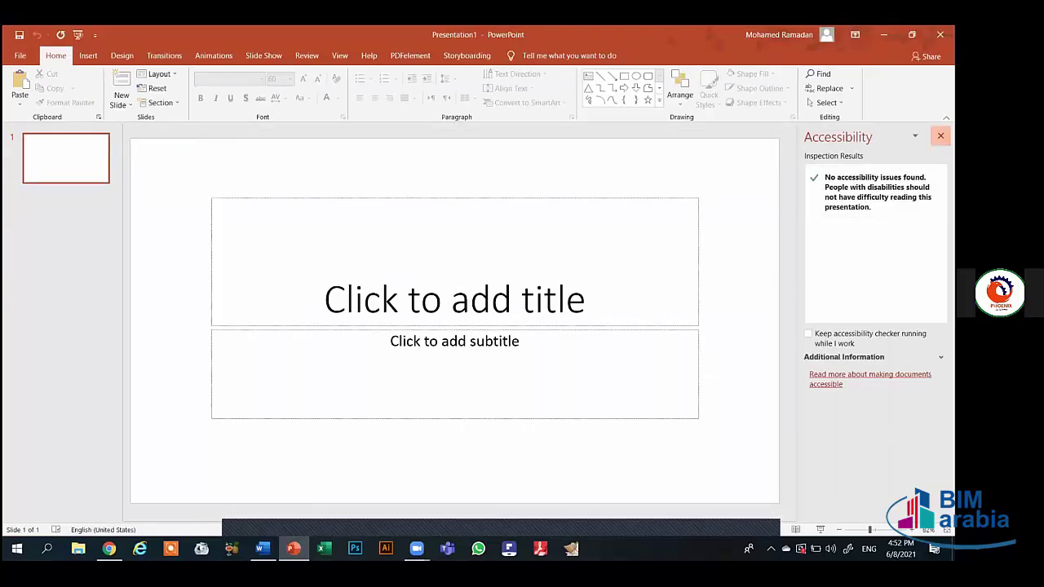
click(941, 136)
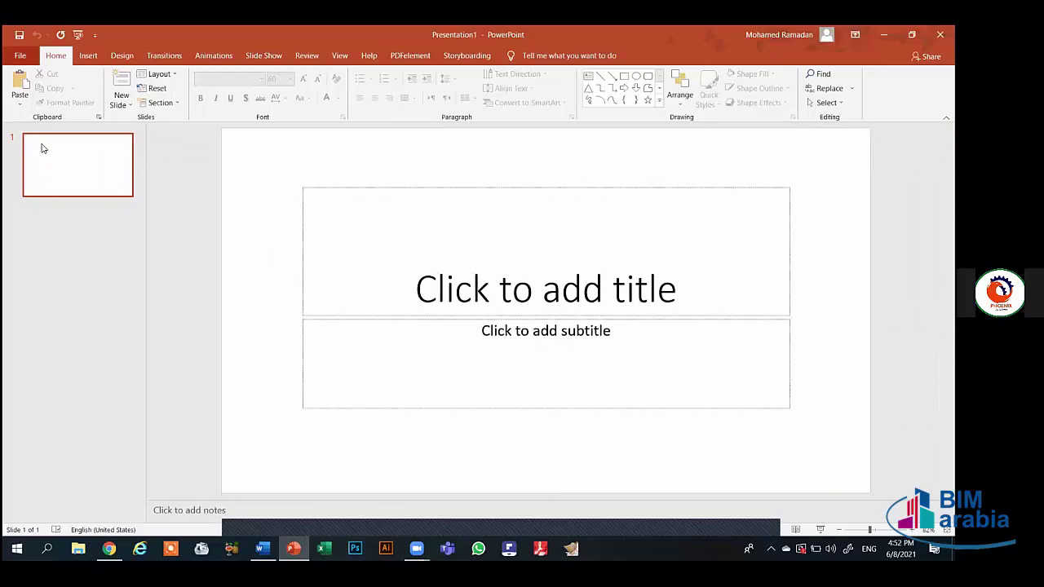
key(alt+f)
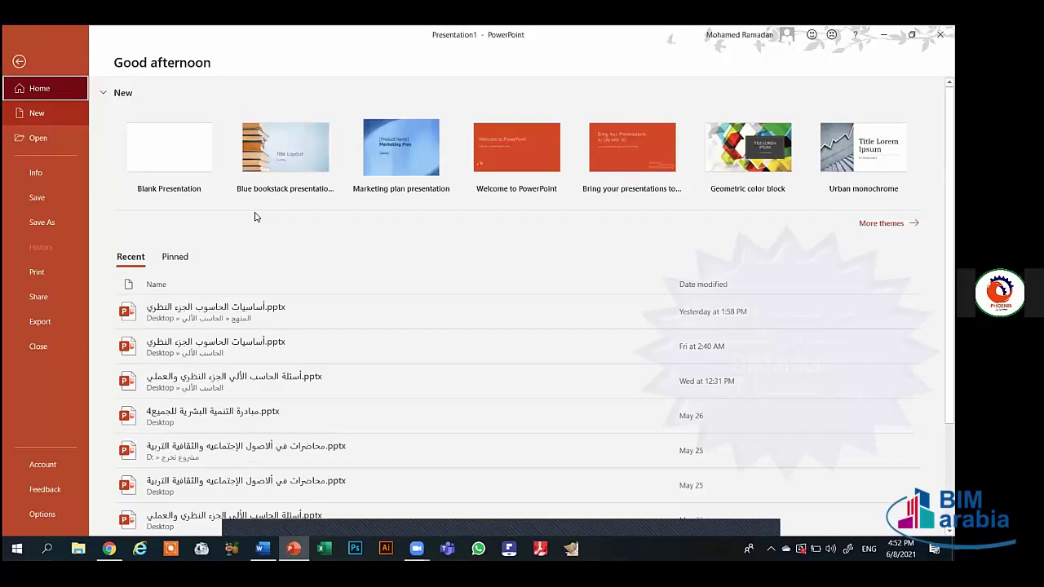
Step: Show the New page's template gallery, such as Geometric color block and Urban monochrome, and scroll through it
key(n)
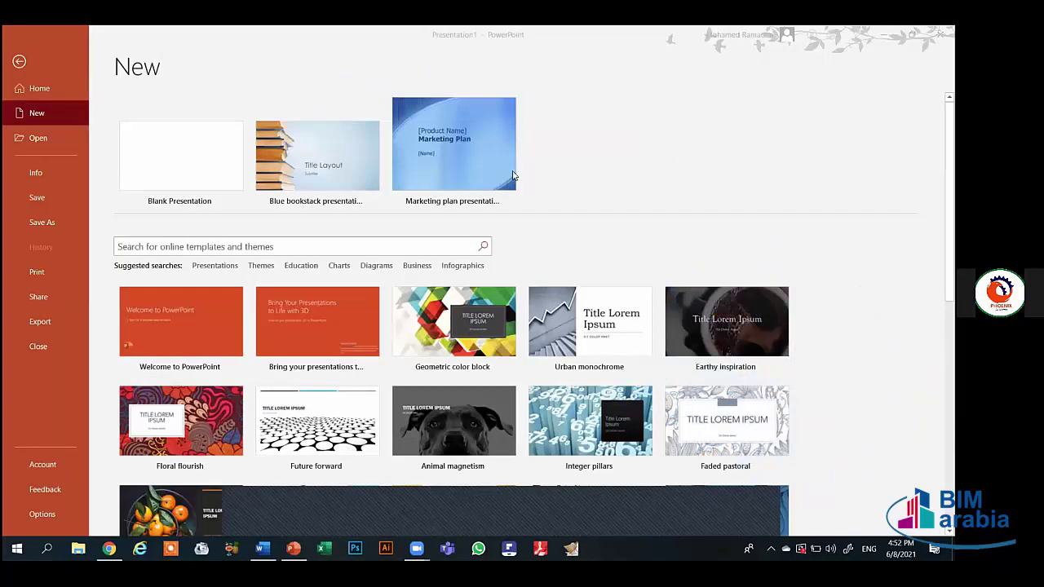
mouse_move(927, 269)
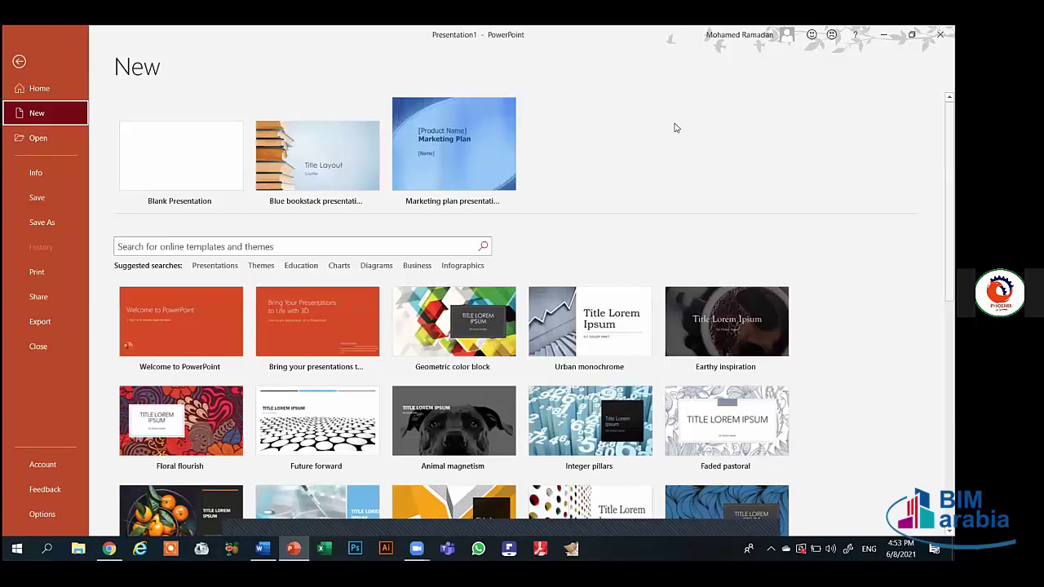
scroll(452, 146, down, 3)
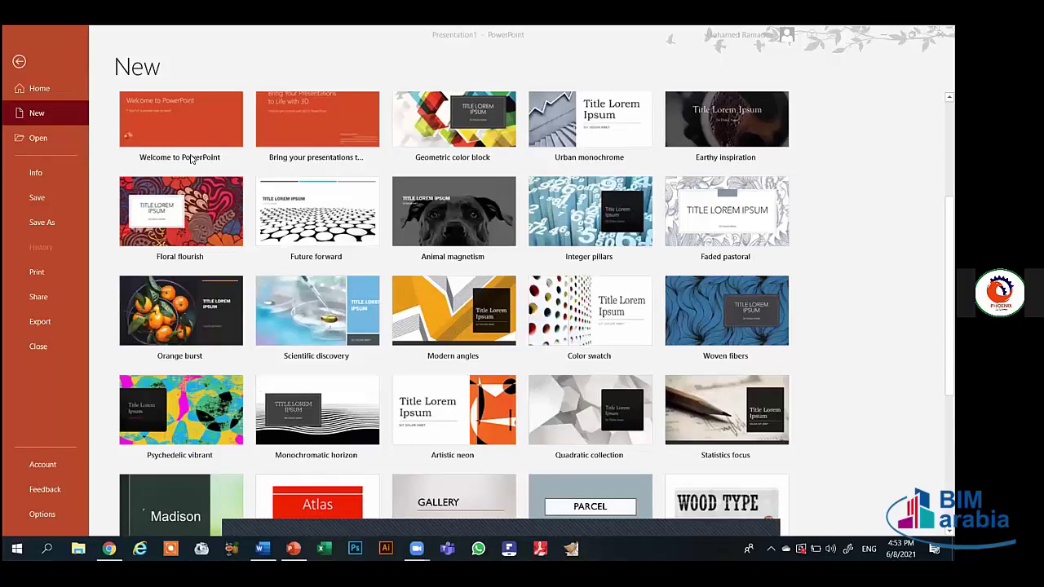
scroll(479, 159, up, 2)
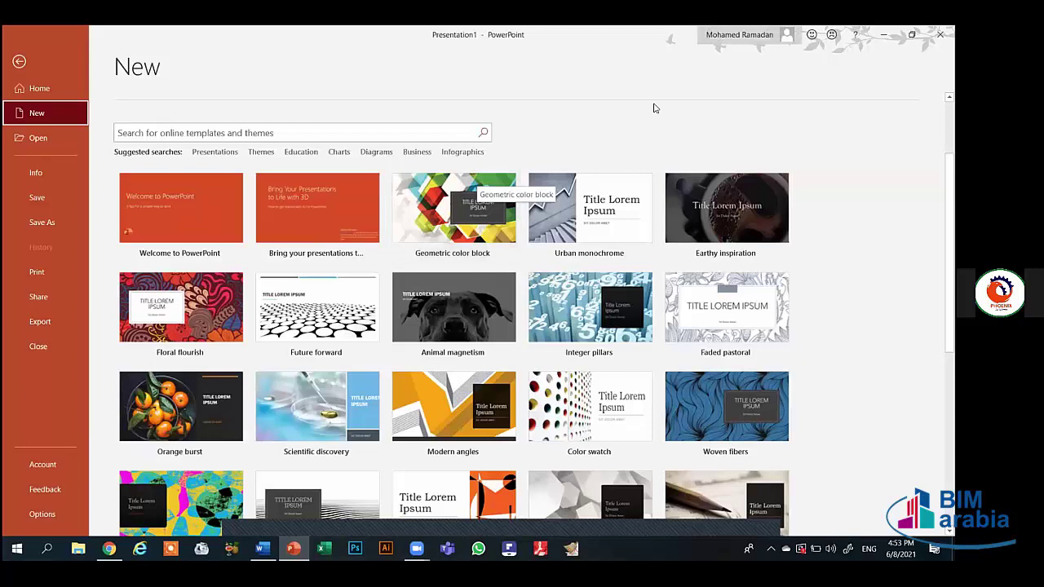
Step: Browse the online Infographics templates, return to the gallery, then switch to the Open page's recent presentations
click(458, 152)
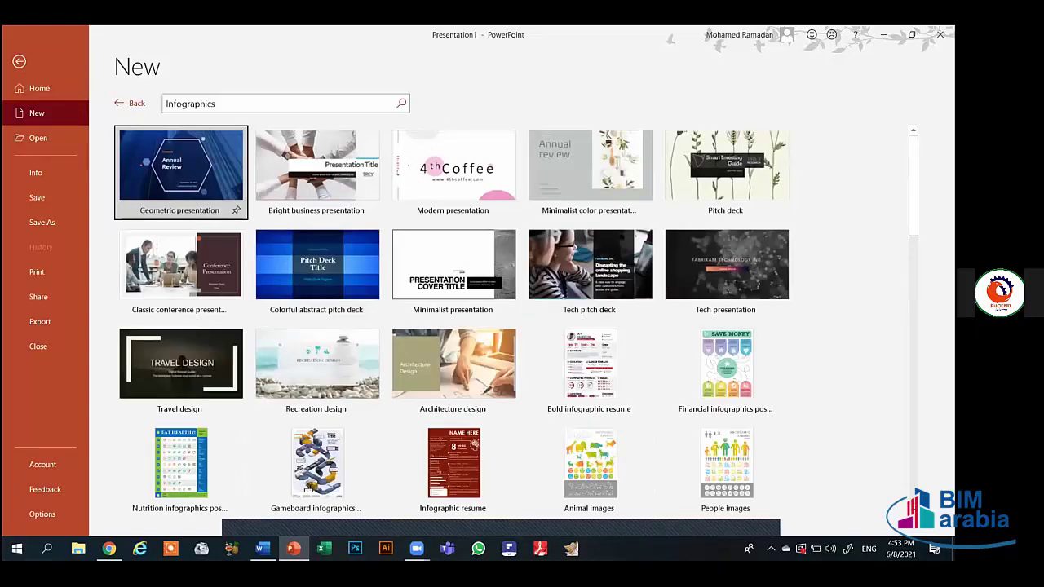
scroll(589, 269, down, 1)
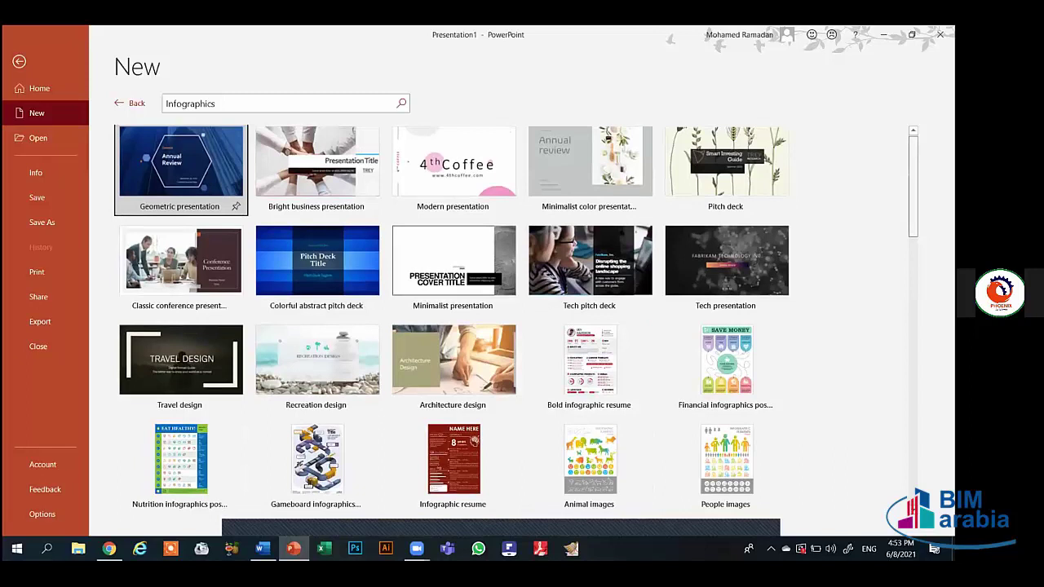
scroll(104, 122, down, 1)
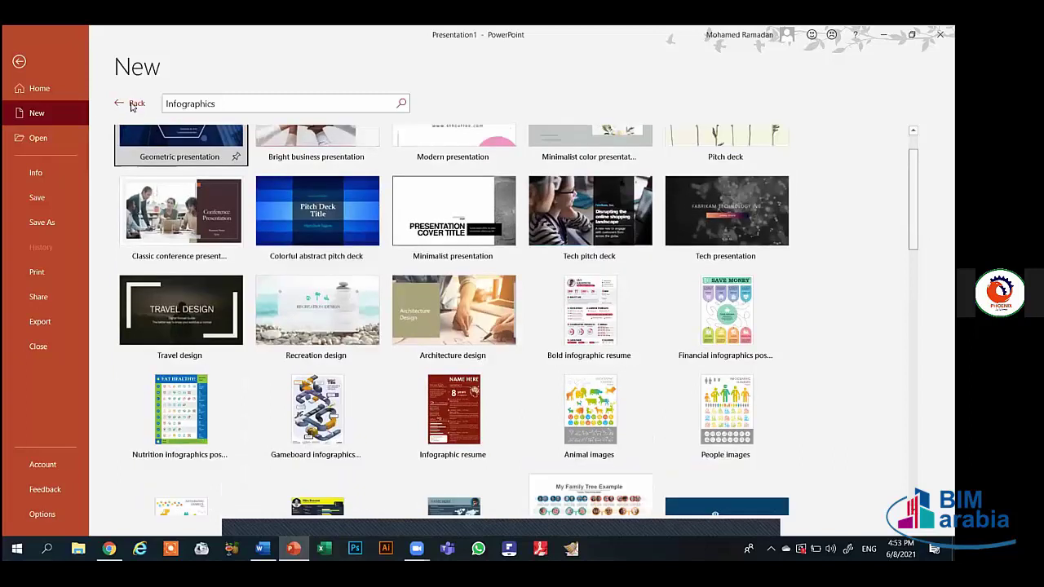
click(133, 105)
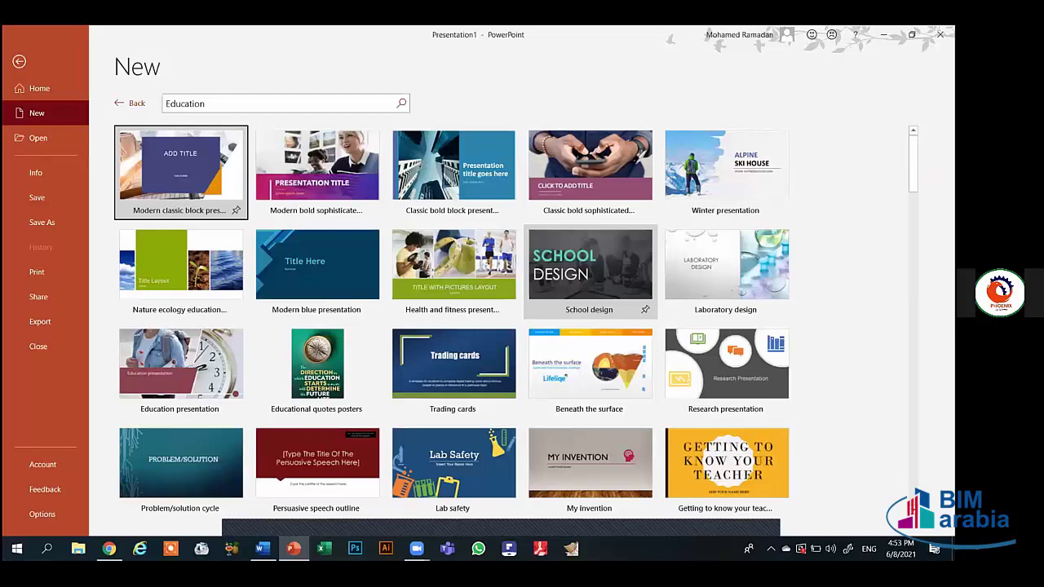
click(54, 140)
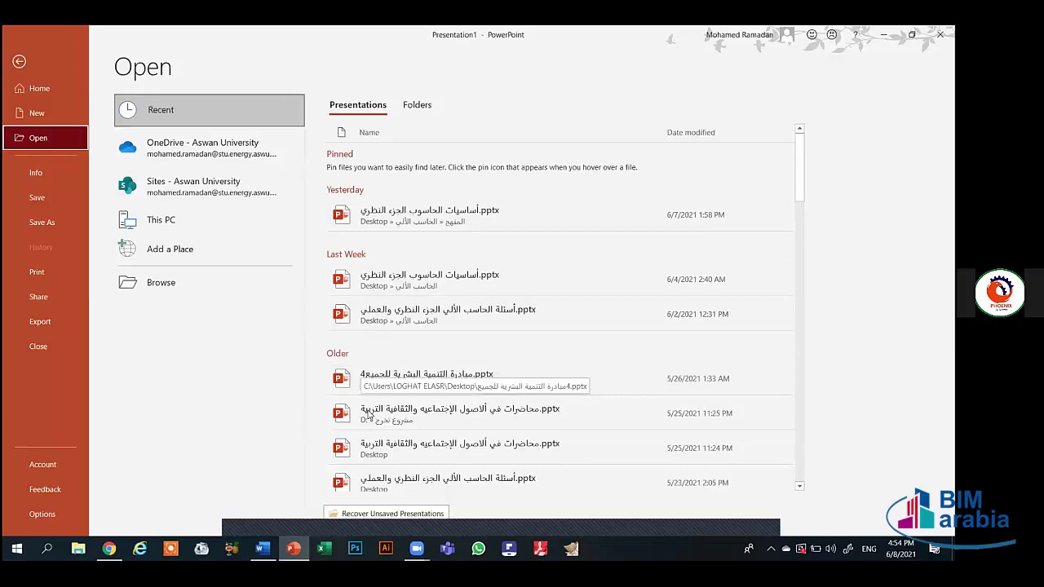
Step: List recent folders, browse the Desktop for files, then move on to the Save As locations
click(417, 107)
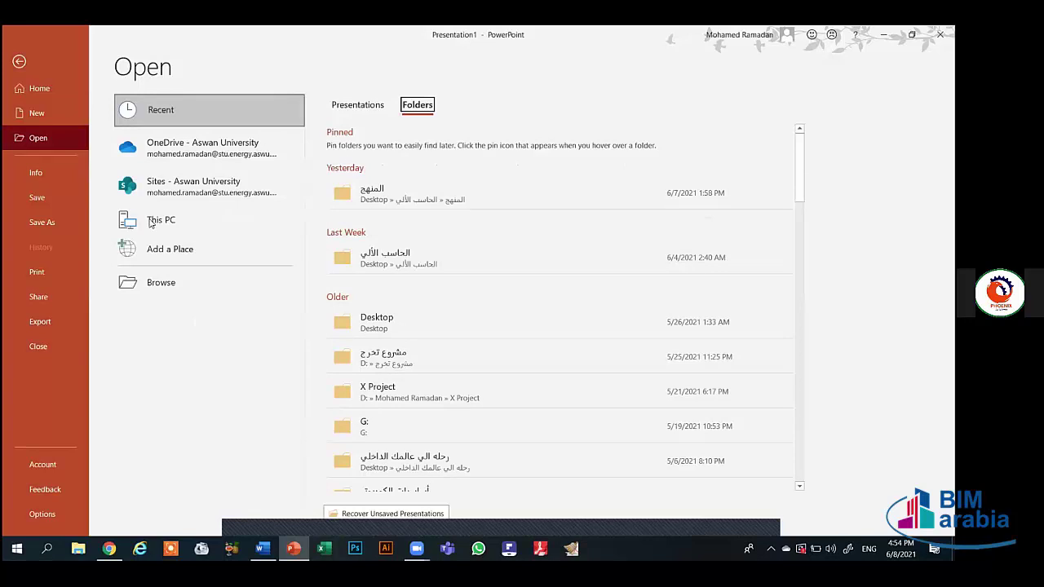
click(173, 286)
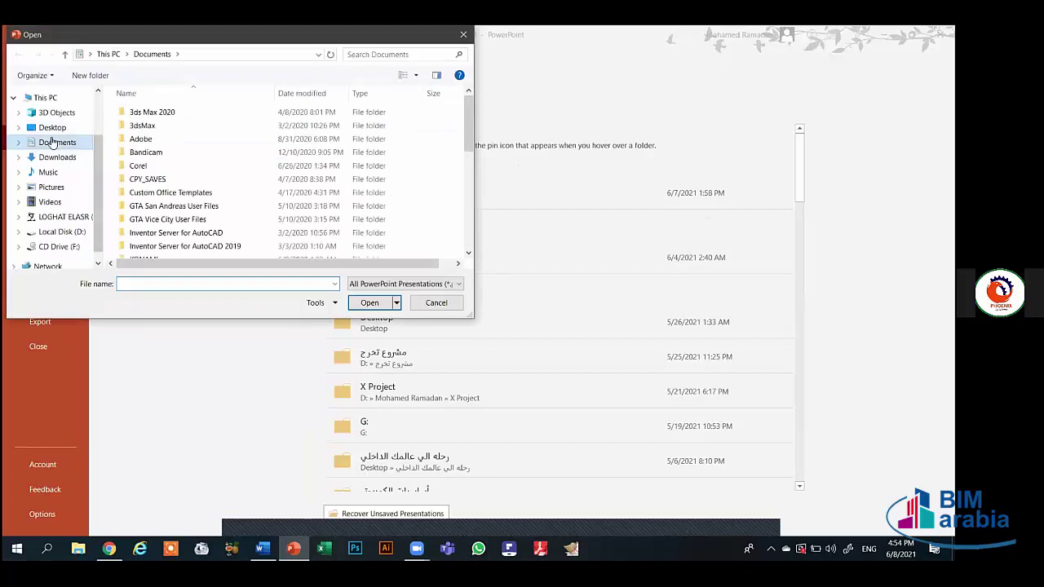
click(53, 131)
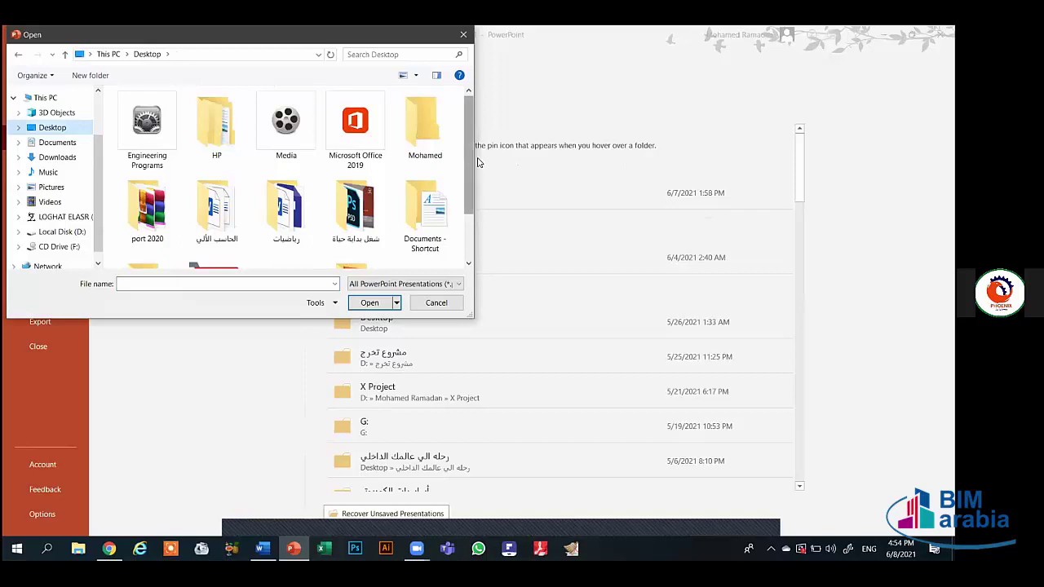
mouse_move(469, 147)
mouse_down()
mouse_move(485, 208)
mouse_move(477, 95)
mouse_up()
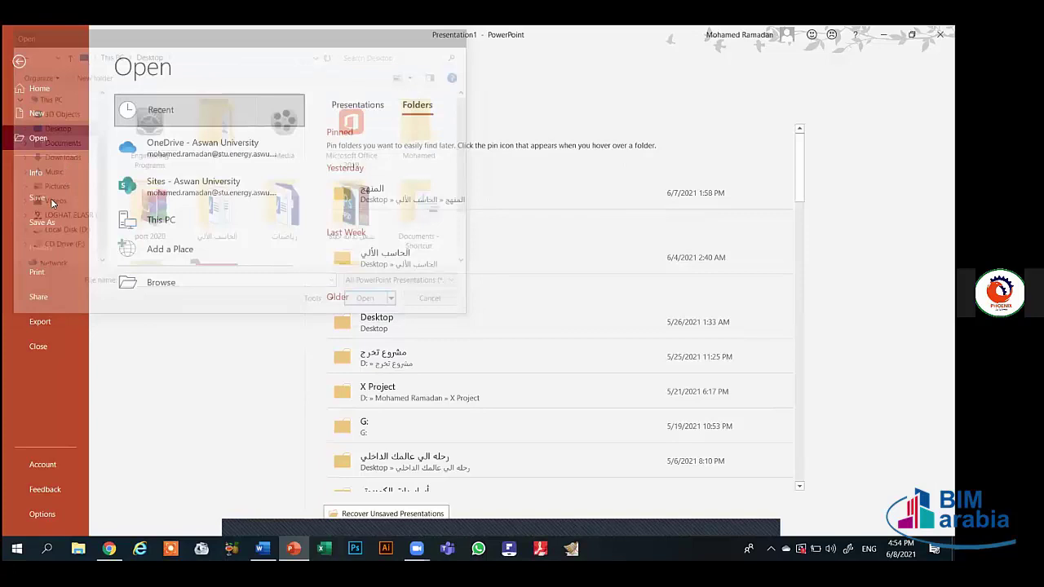
click(51, 198)
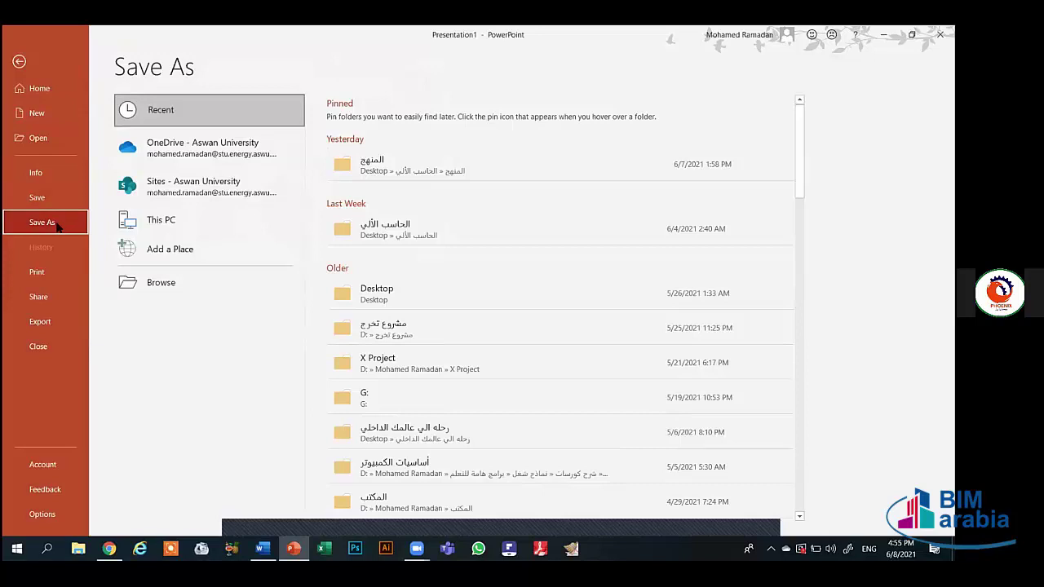
Step: Review the Save As formats, reset the type to PowerPoint Presentation (*.pptx), and cancel without saving
click(146, 278)
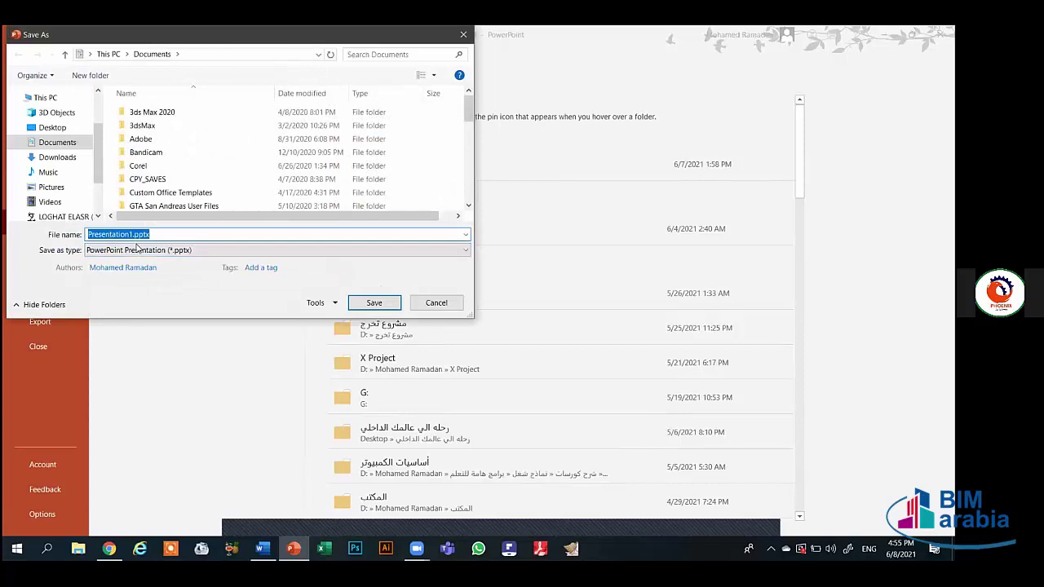
click(135, 235)
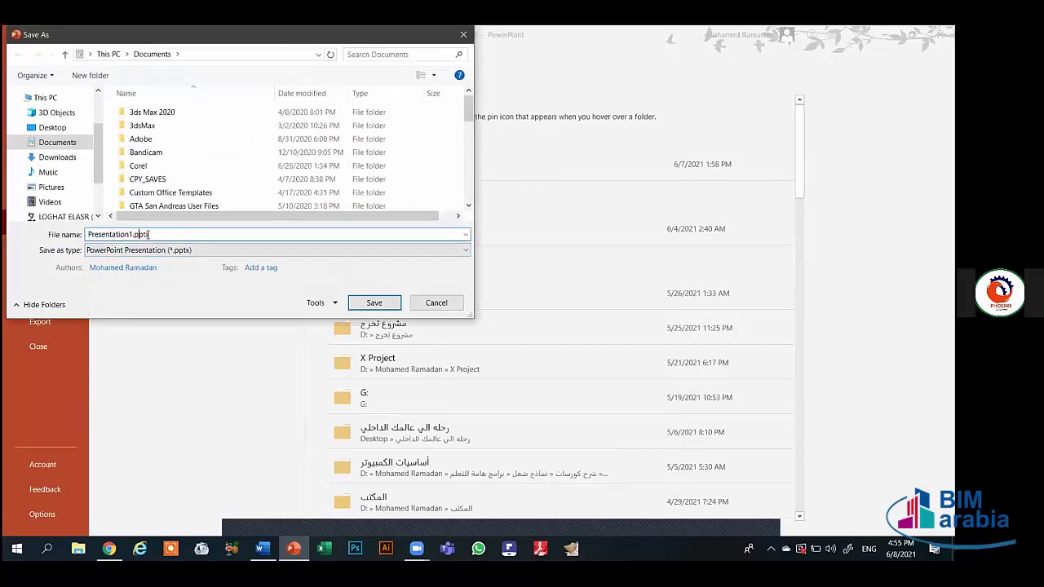
click(107, 251)
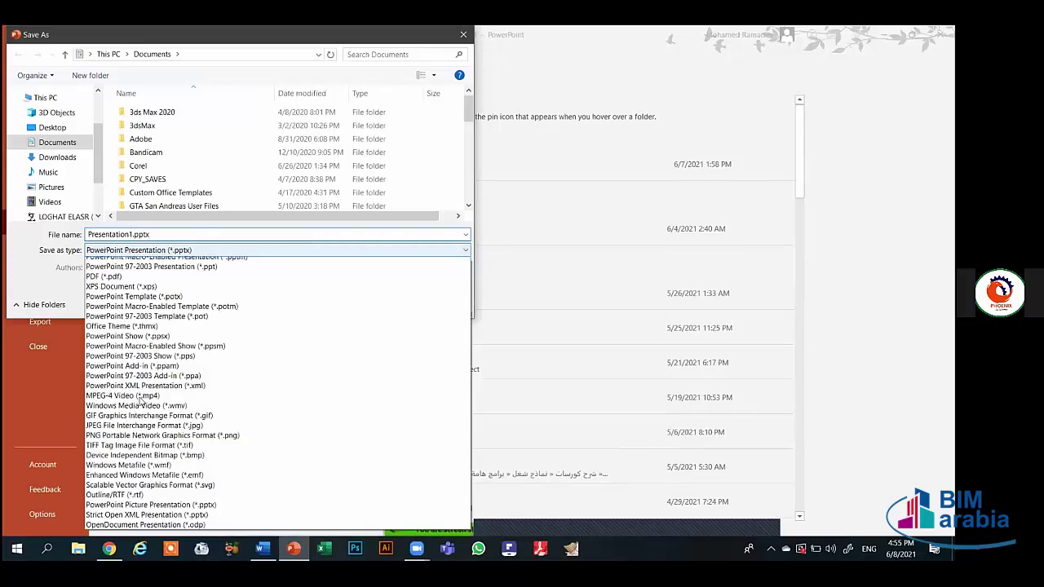
scroll(128, 433, up, 1)
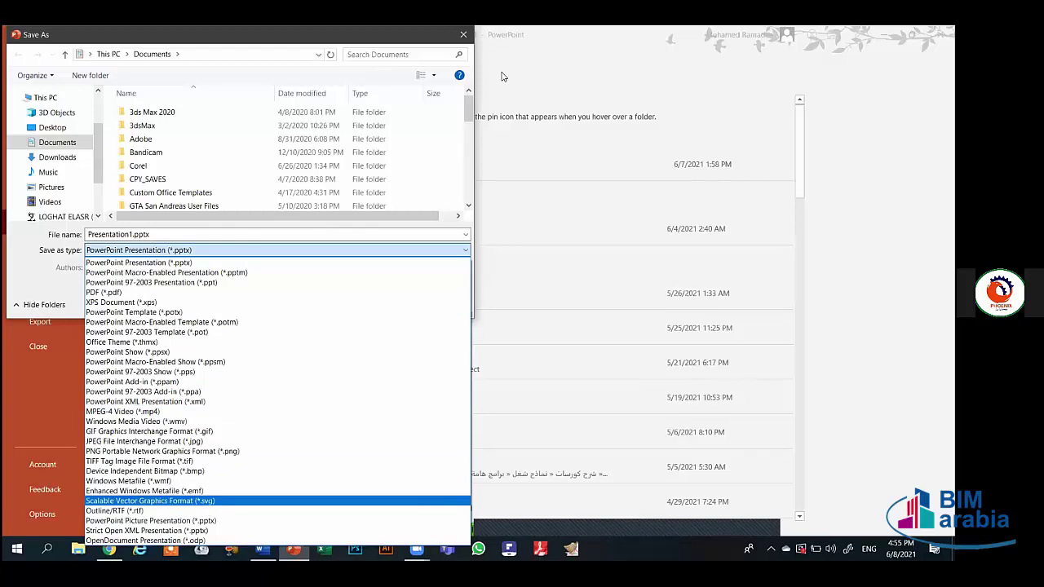
key(Home)
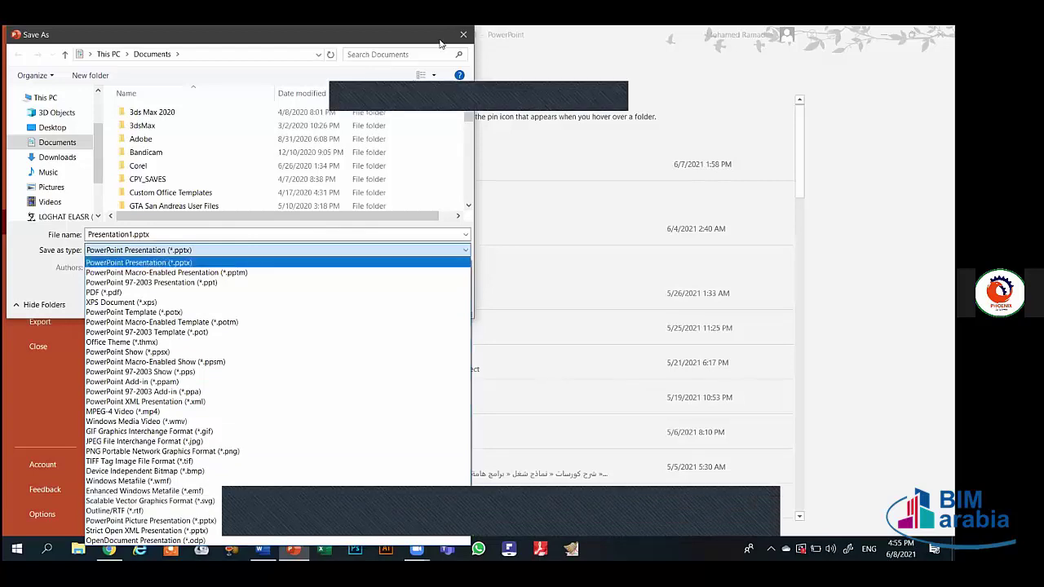
click(465, 35)
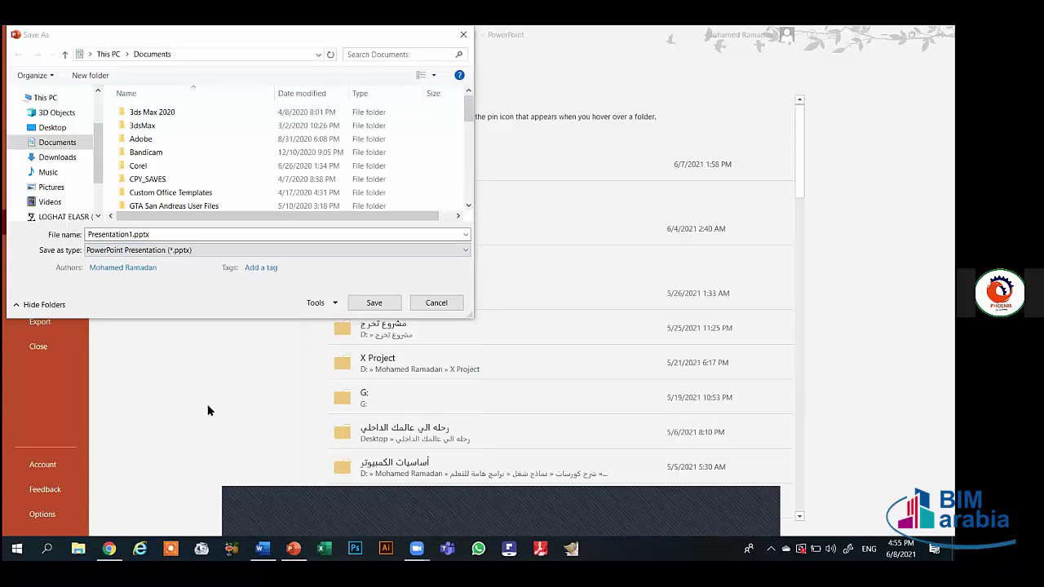
key(Escape)
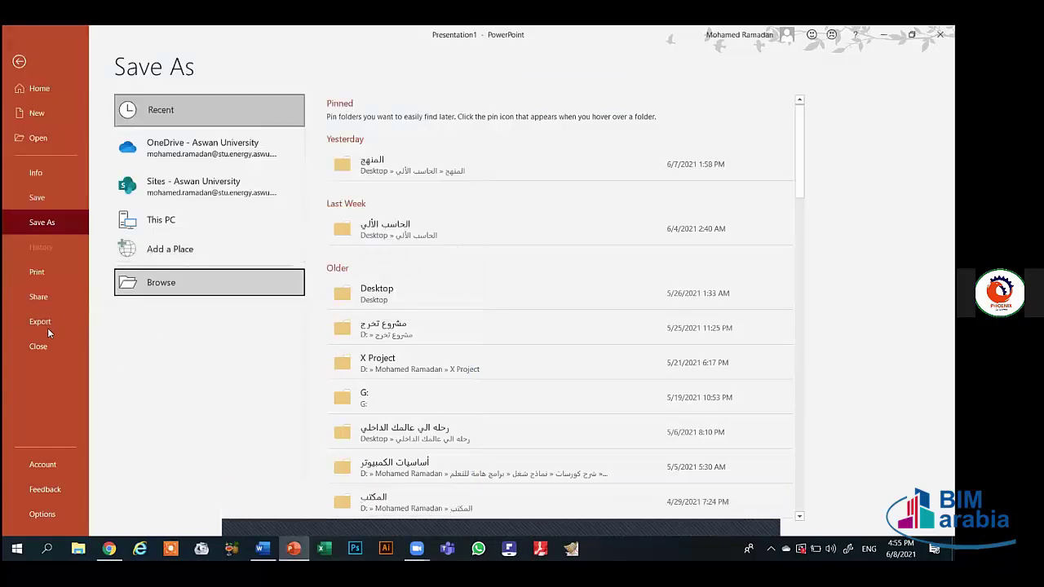
Step: Review Create a Video settings (Full HD 1080p, no recorded timings, seconds per slide), then show Package Presentation for CD
click(43, 322)
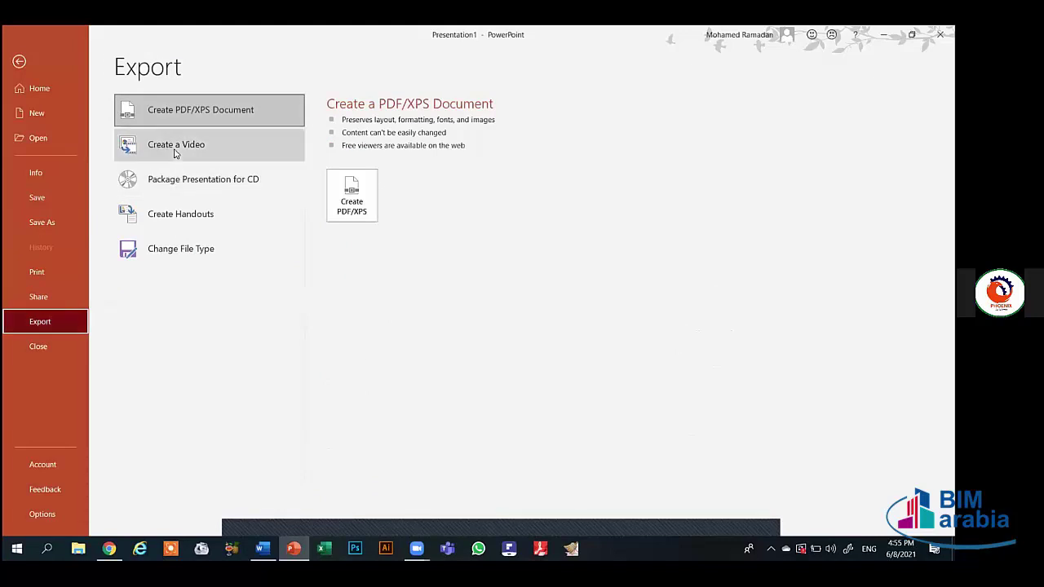
click(175, 154)
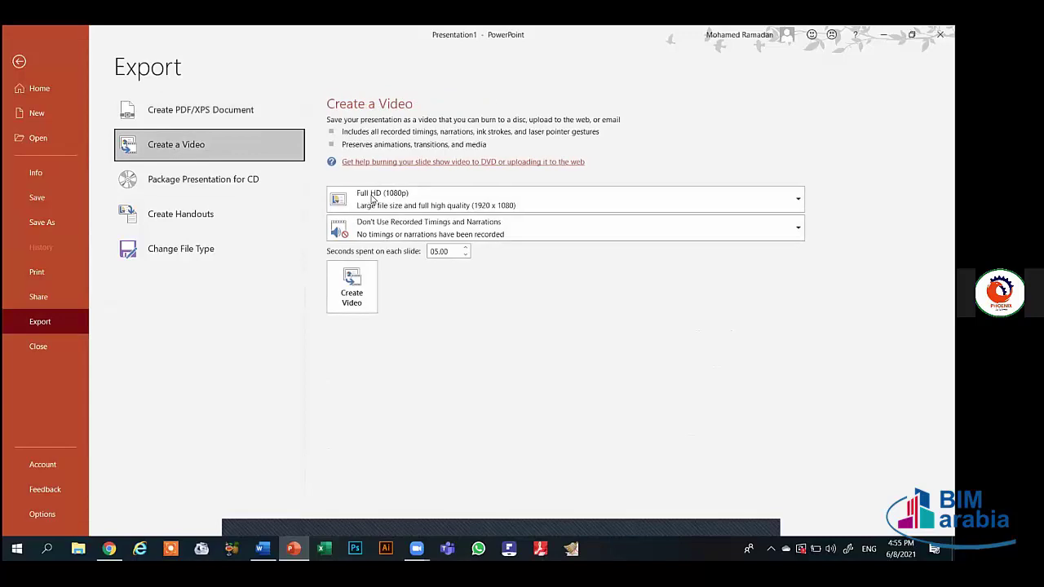
click(374, 198)
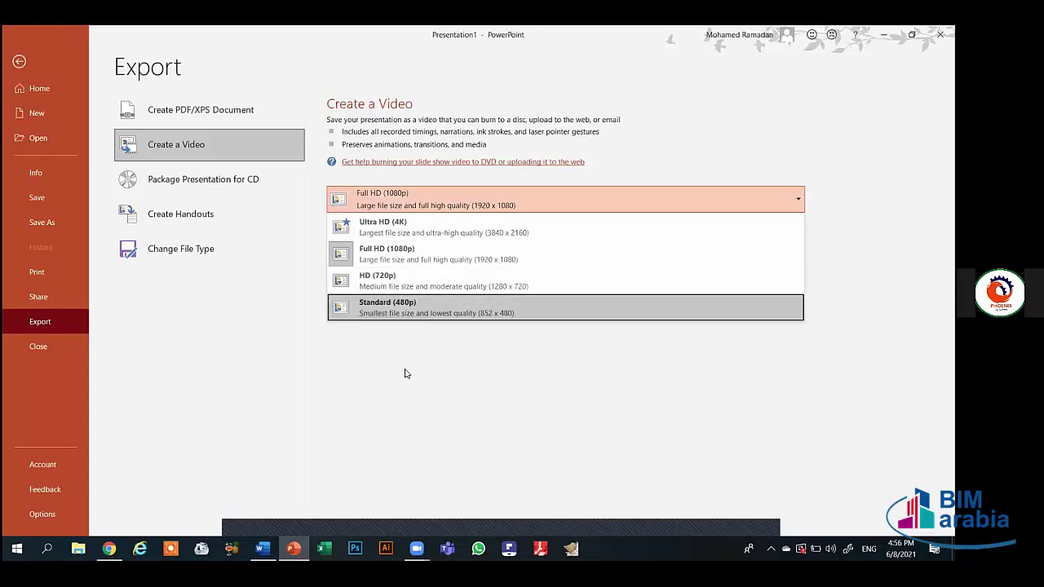
click(414, 254)
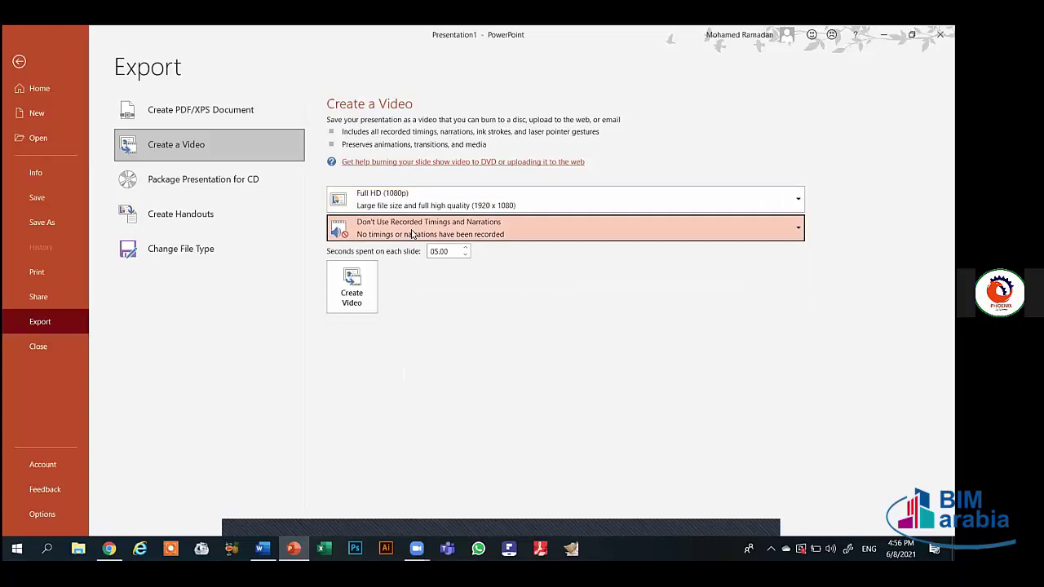
click(414, 234)
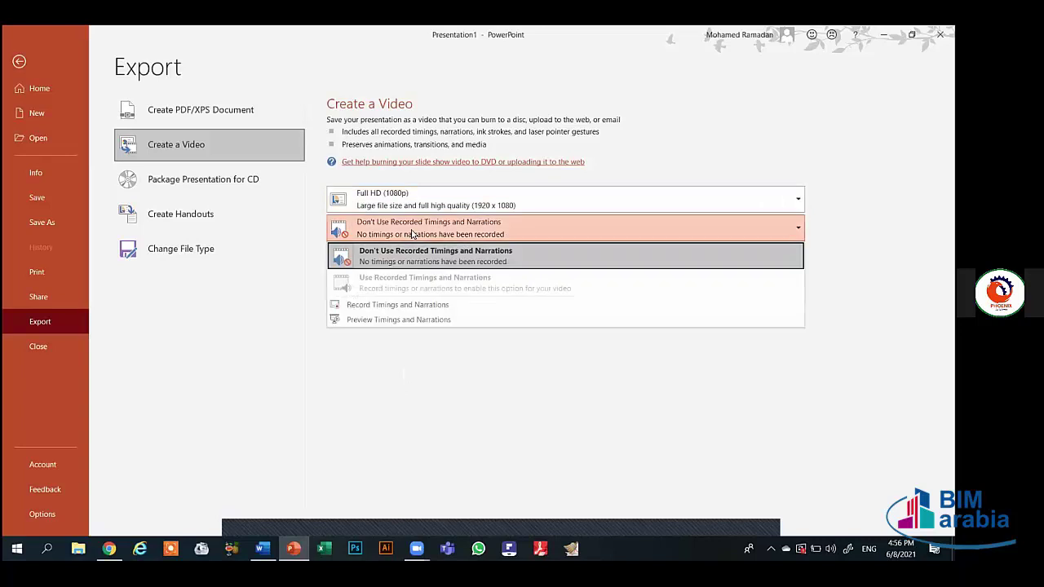
click(412, 234)
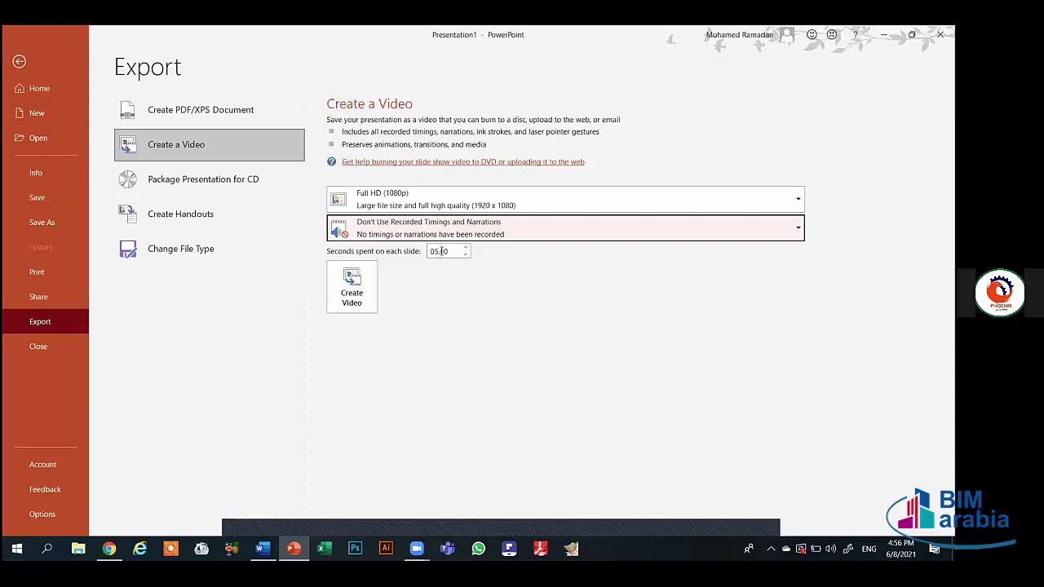
double_click(441, 251)
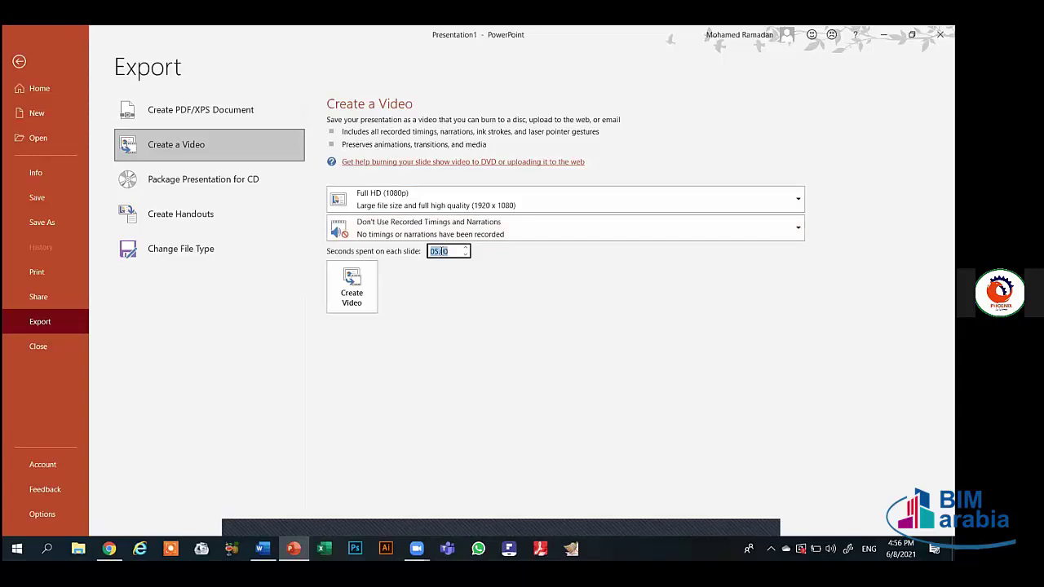
click(441, 251)
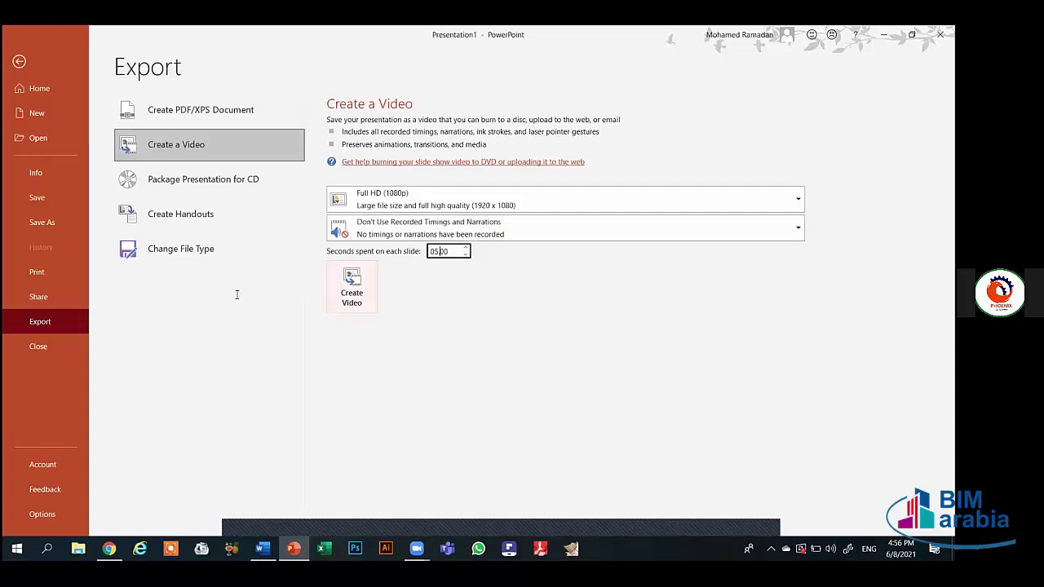
click(193, 177)
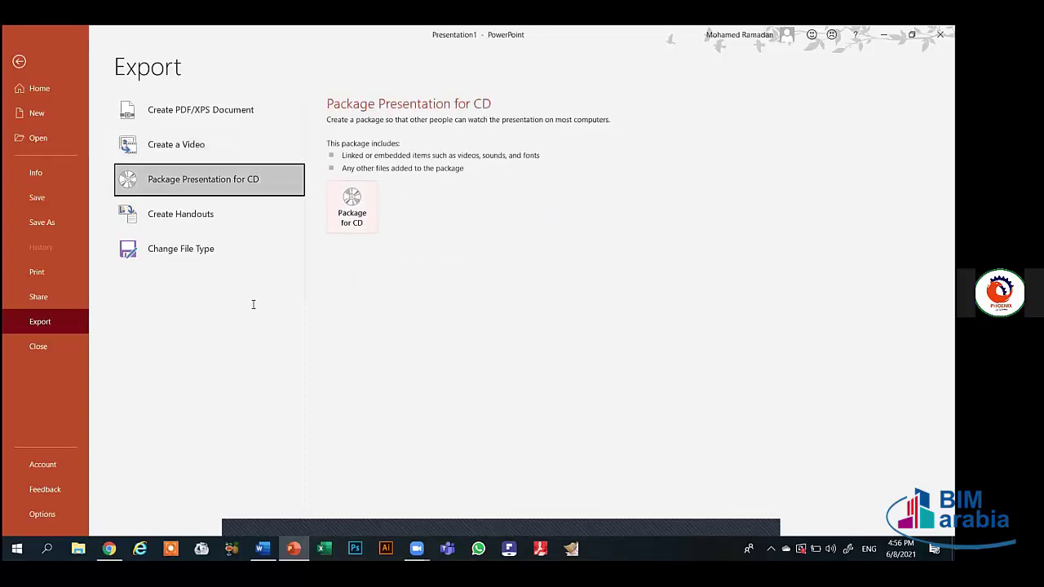
Step: Start Package for CD, then return to the File tab's Home page with templates and recent files
click(340, 201)
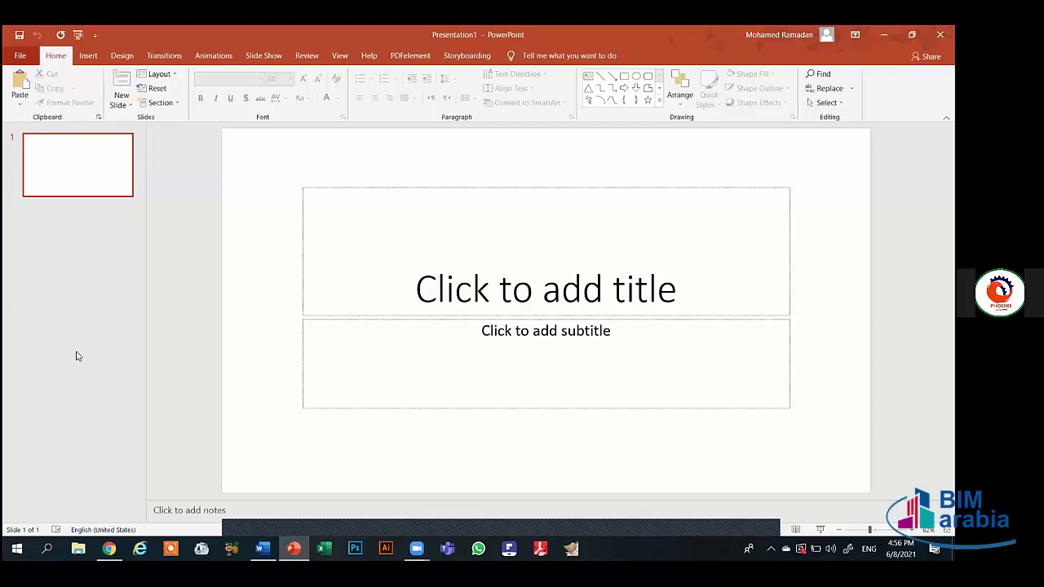
key(alt+f)
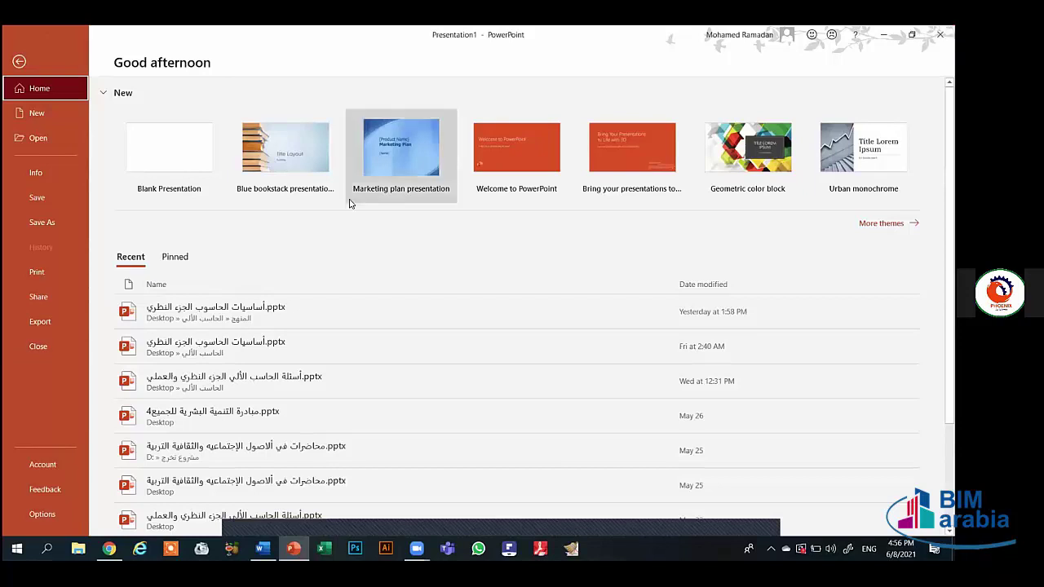
Step: View the Share options, then go to the Feedback page with Send a Smile, Frown and Suggestion
click(49, 297)
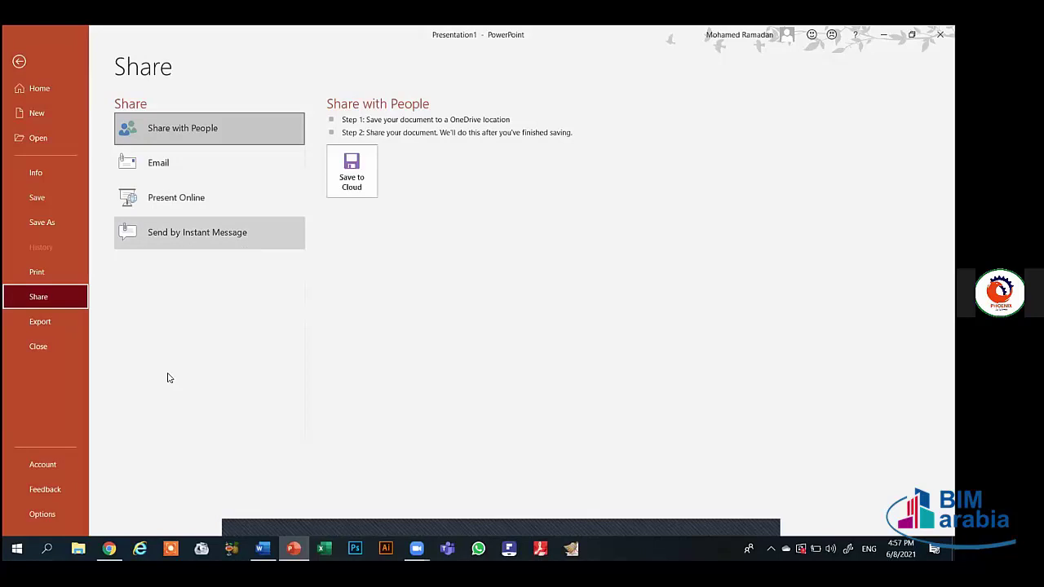
click(46, 491)
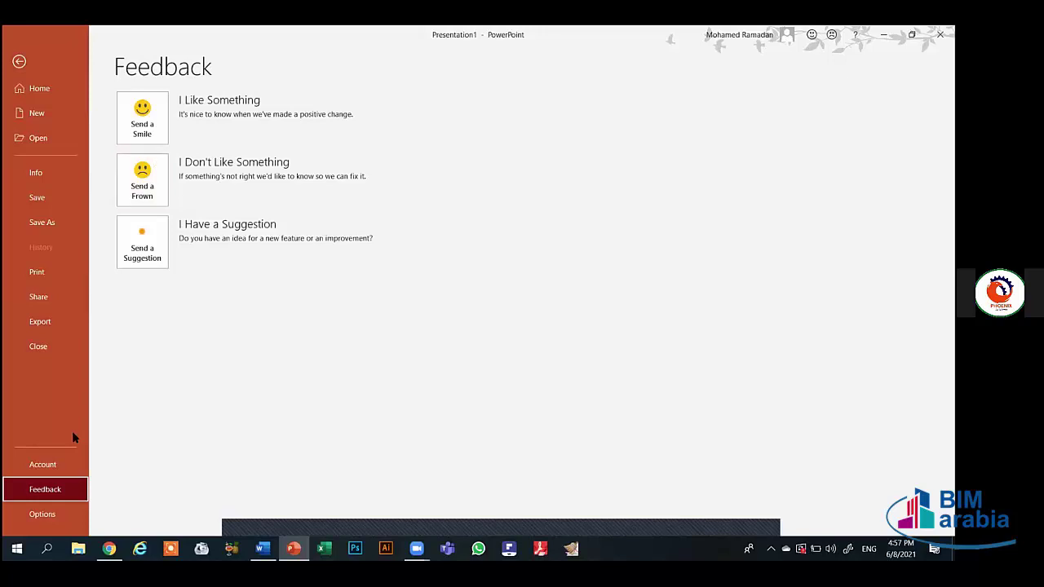
Step: Open the Account page, check and close the privacy settings, and keep the Spring Office background
click(55, 465)
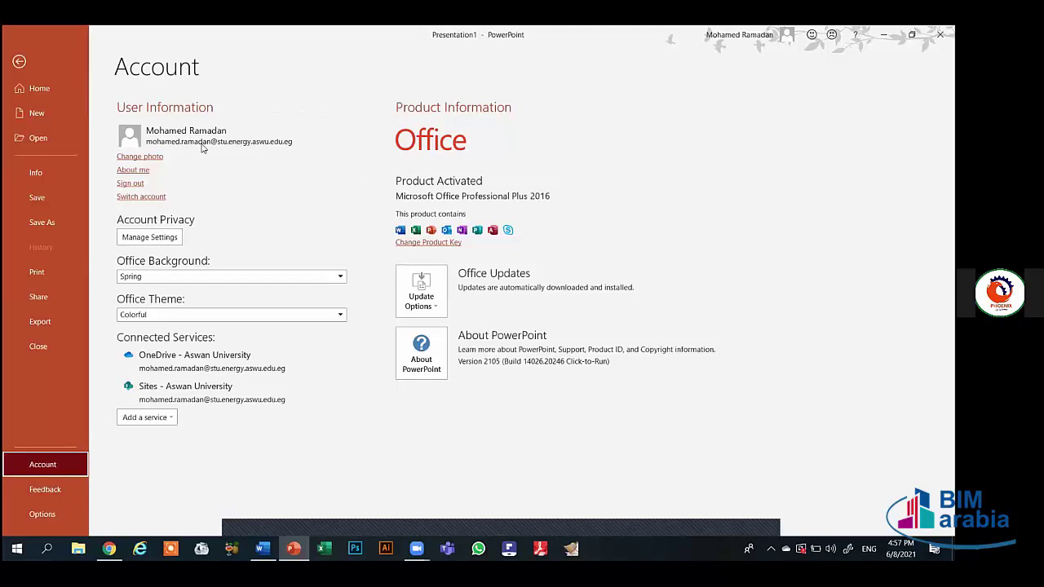
click(171, 244)
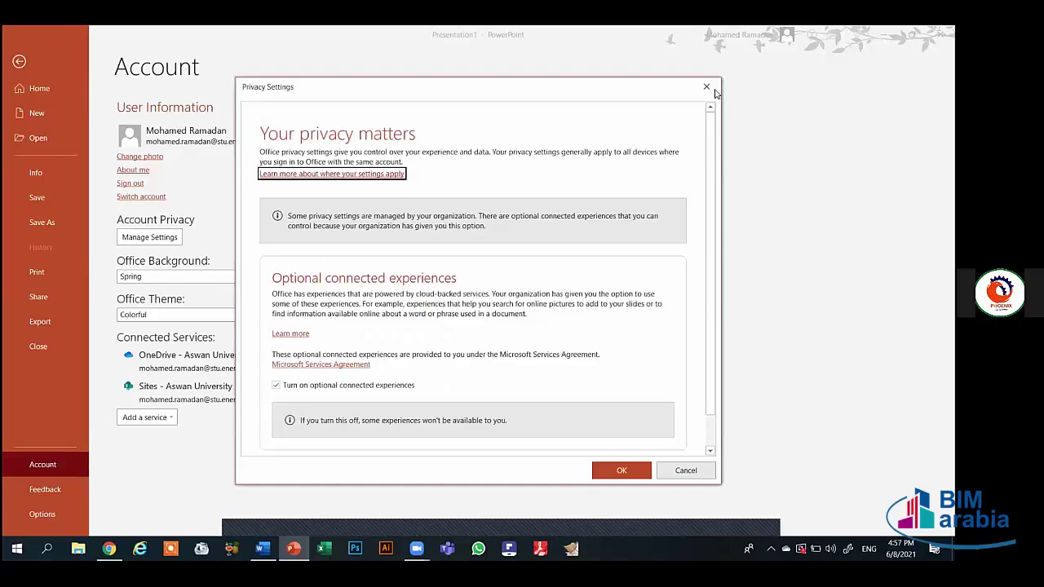
click(708, 88)
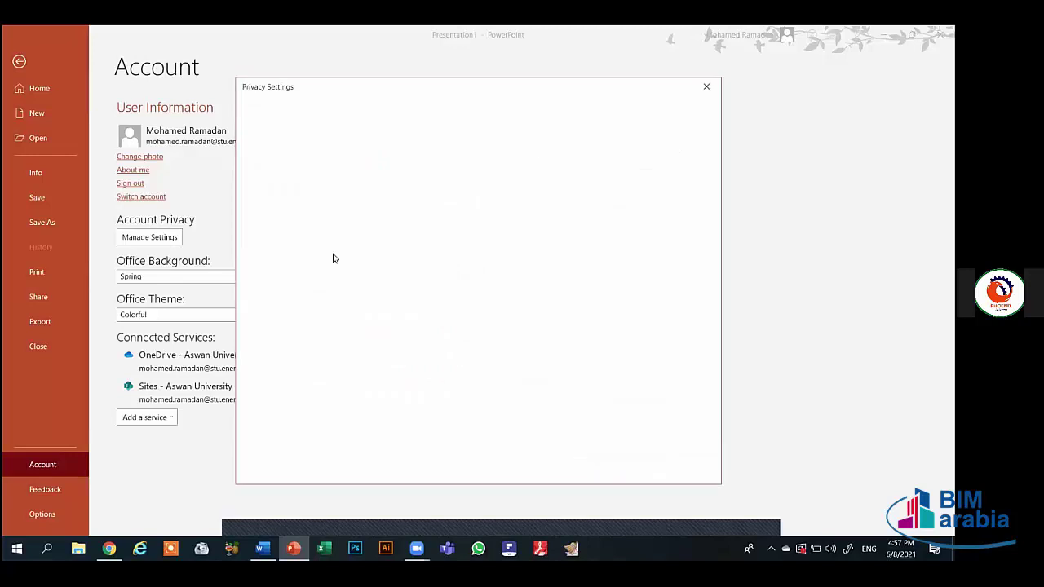
click(171, 277)
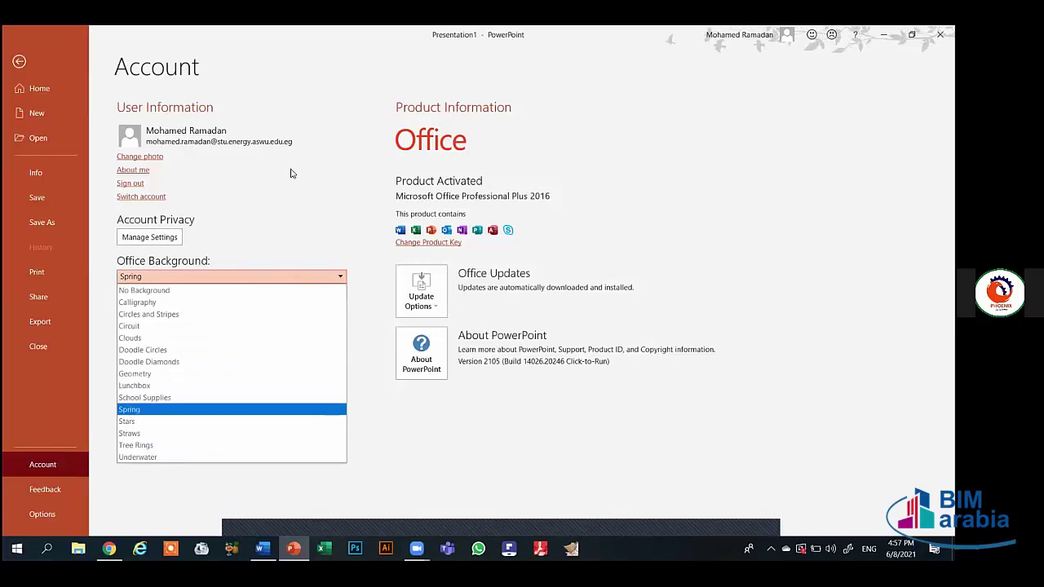
click(261, 212)
Step: Try the Dark Gray Office theme, then set the theme back to Colorful
click(194, 314)
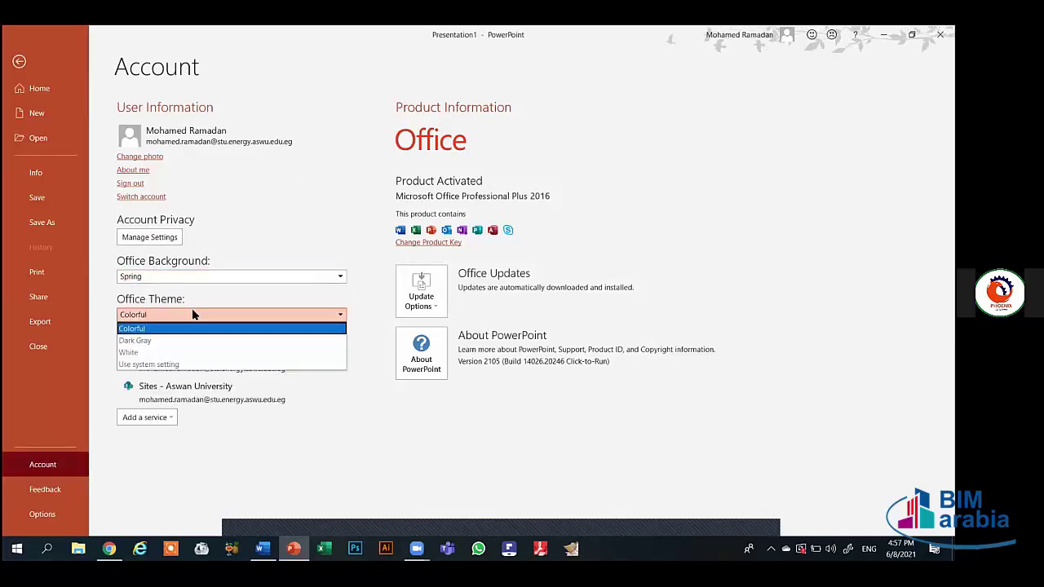
click(176, 341)
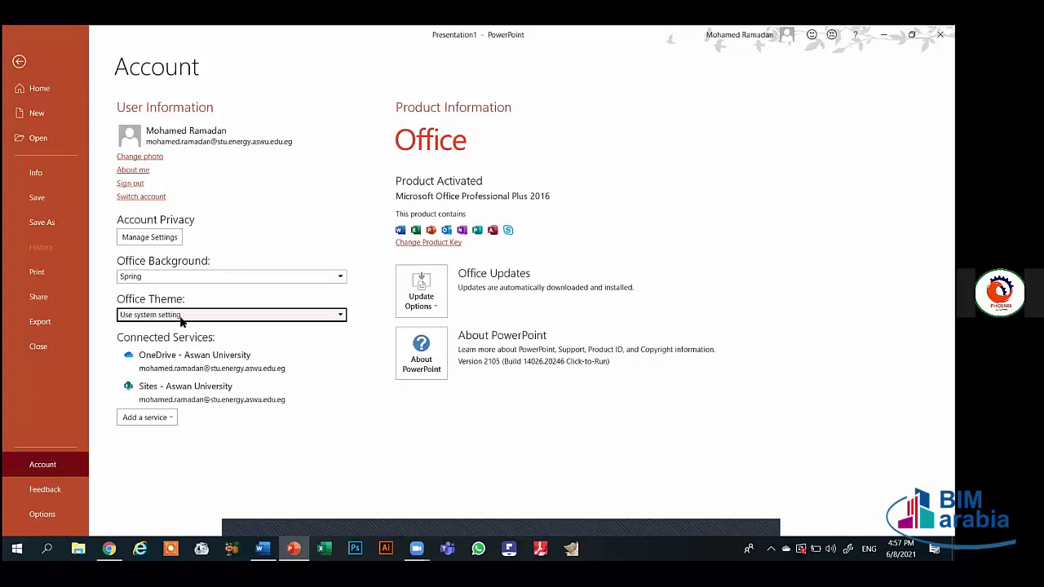
click(181, 319)
click(163, 340)
click(186, 314)
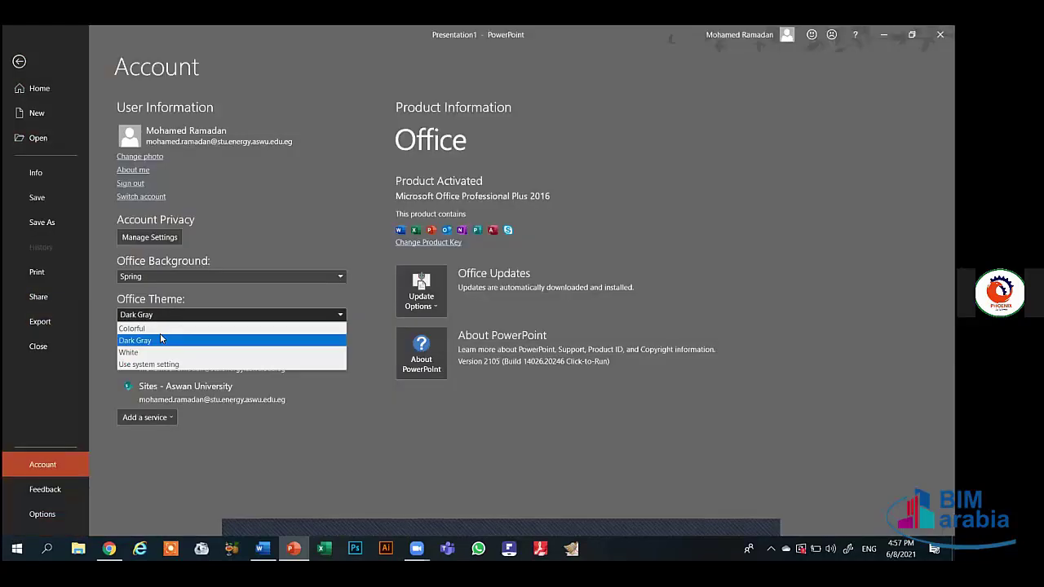
click(161, 340)
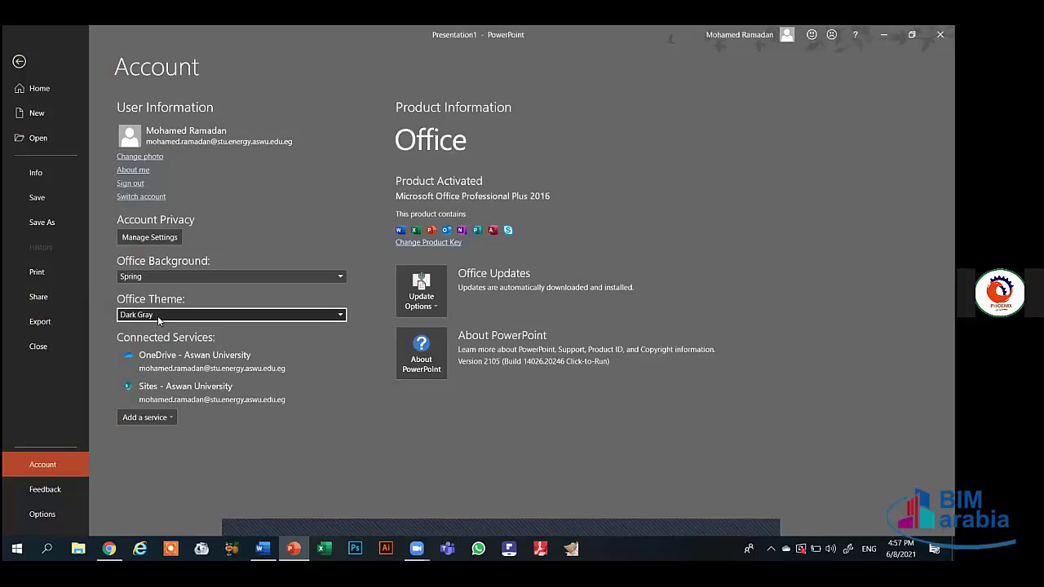
click(157, 315)
click(155, 328)
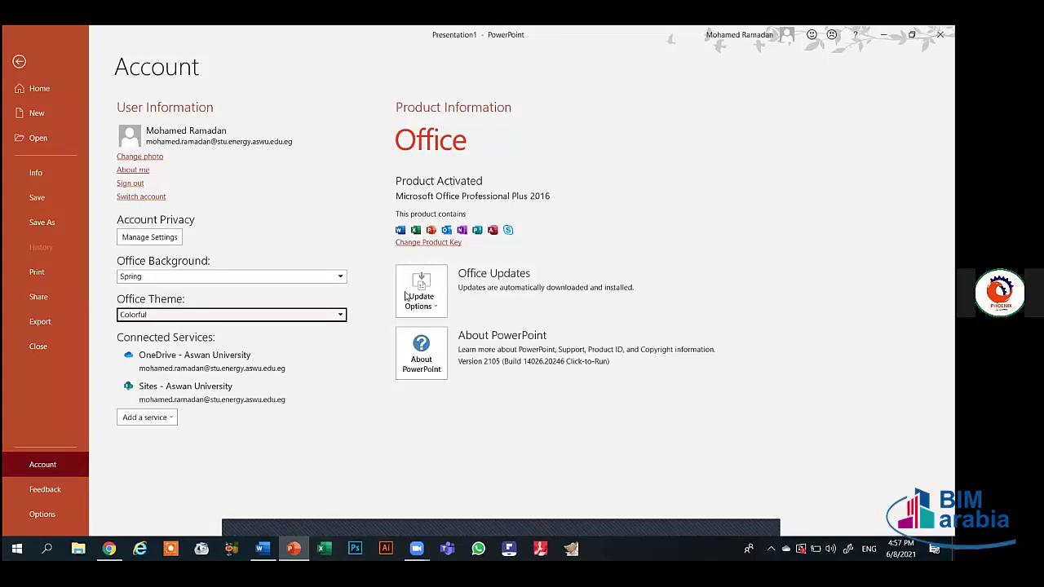
click(417, 369)
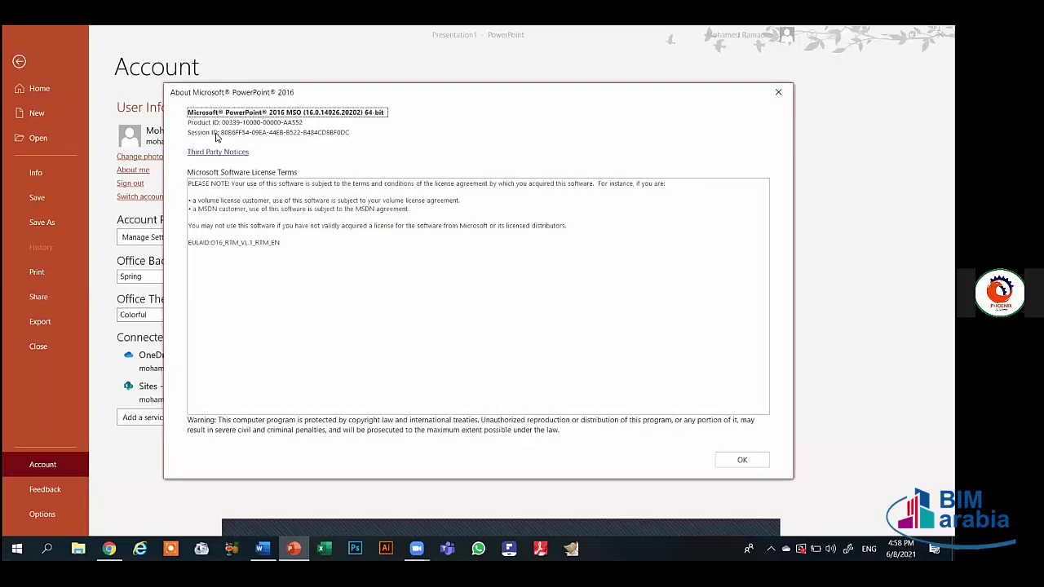
click(778, 92)
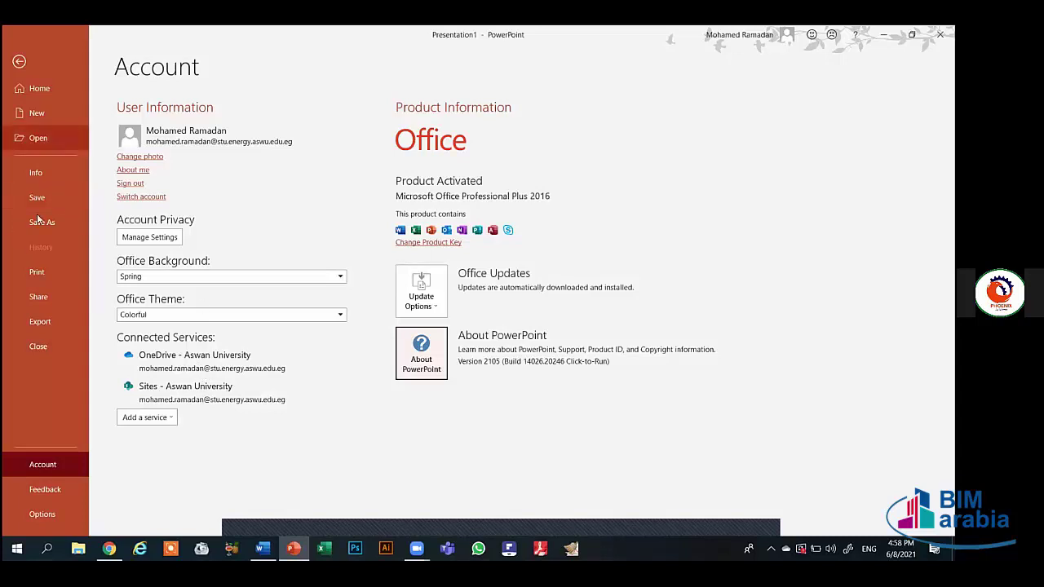
click(42, 274)
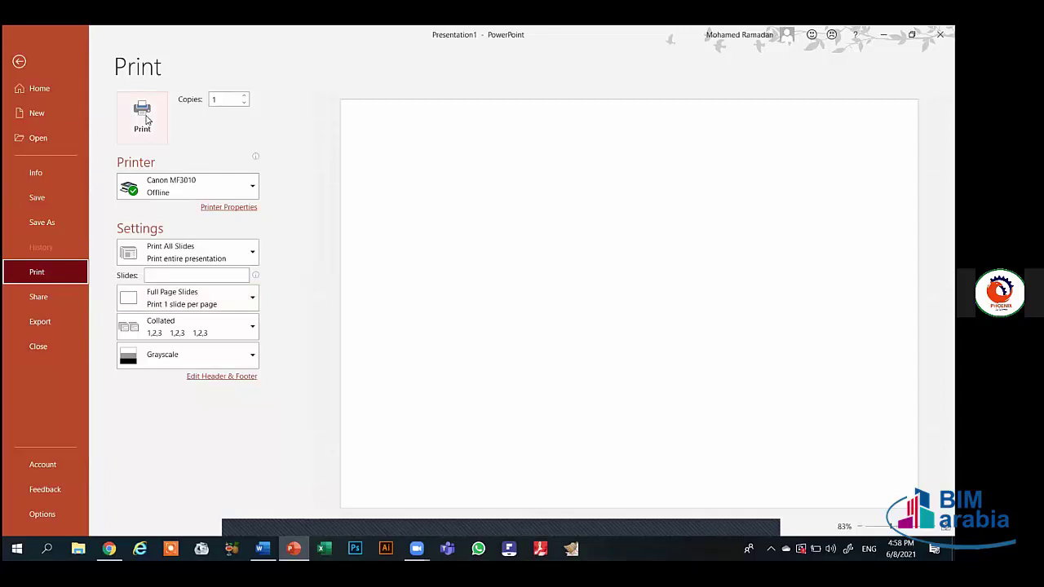
drag(229, 98, 208, 103)
click(220, 100)
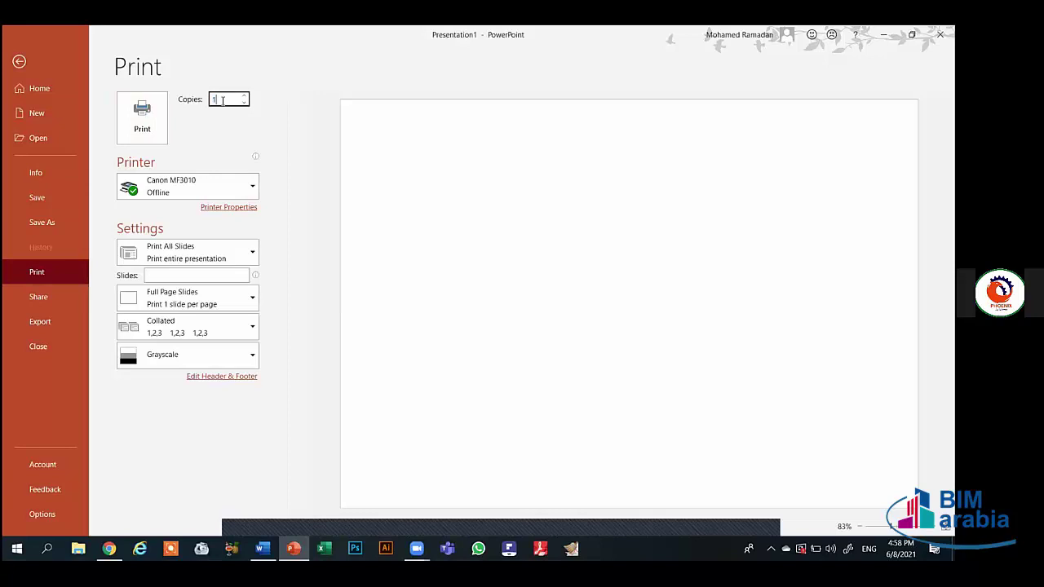
click(206, 196)
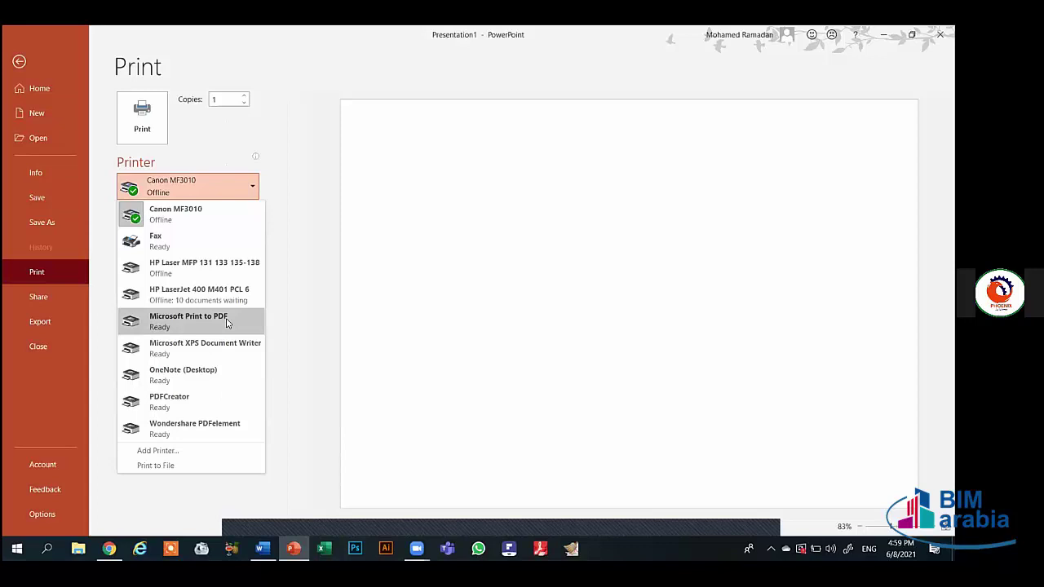
key(Escape)
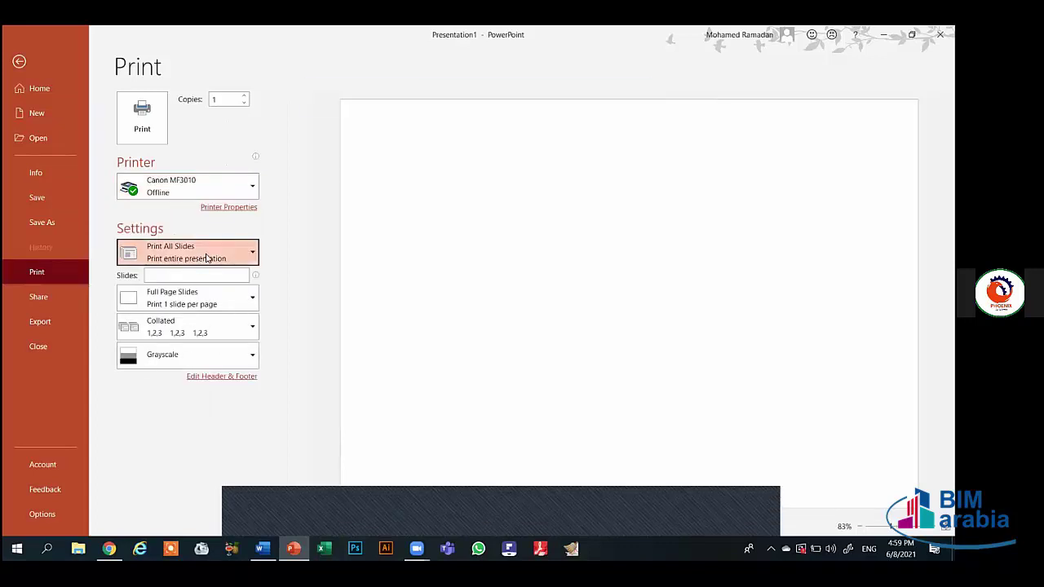
click(207, 258)
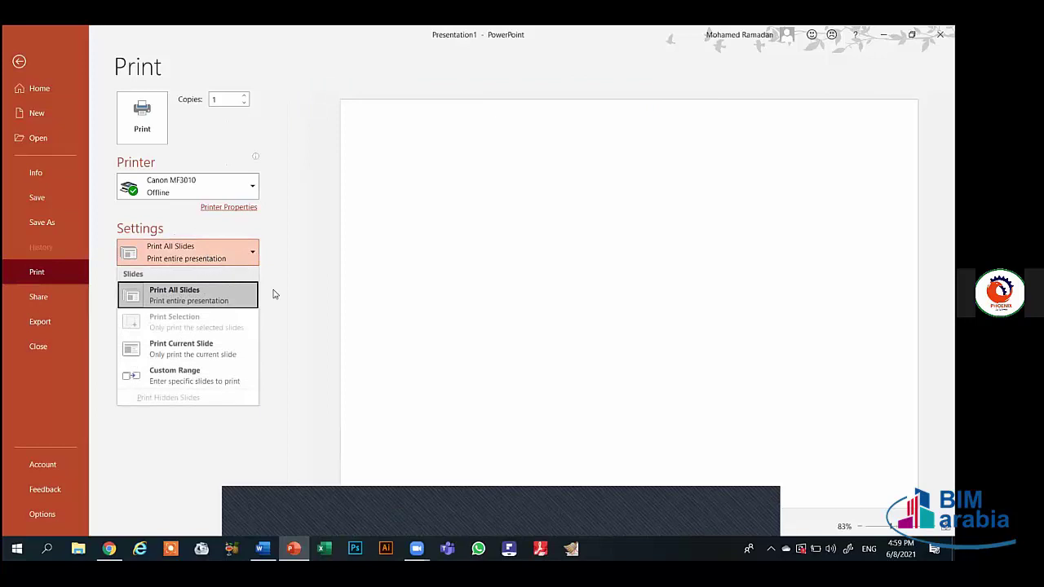
key(Down)
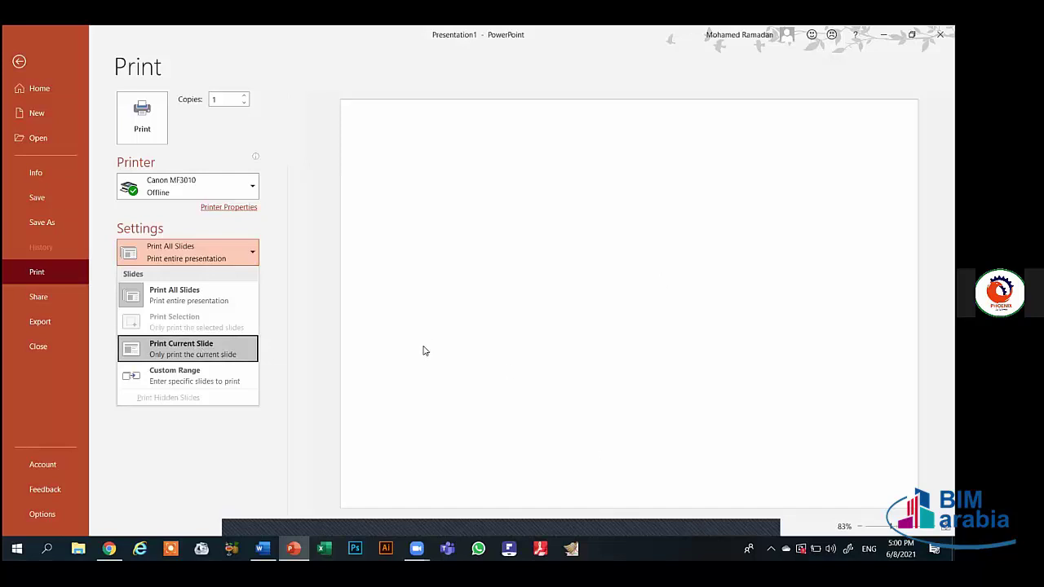
click(197, 374)
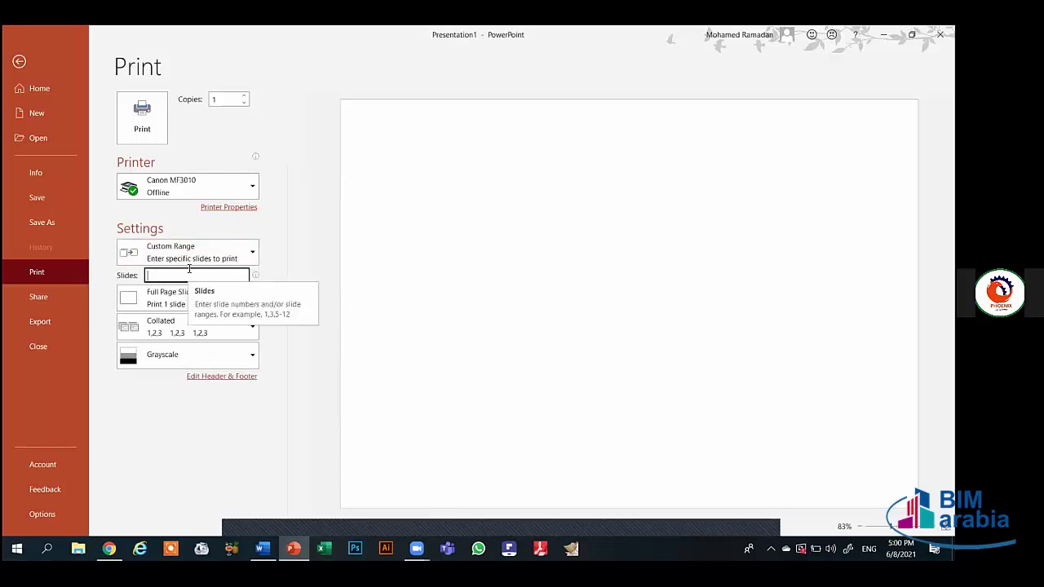
text(2)
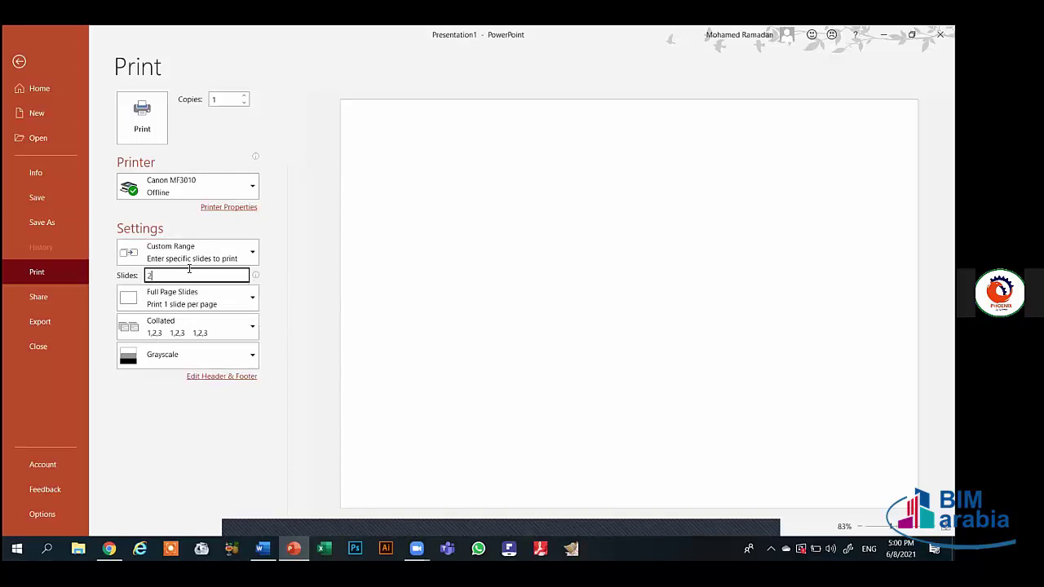
text(-8)
key(BackSpace)
key(BackSpace)
key(BackSpace)
text(2)
text(,8)
key(BackSpace)
key(BackSpace)
key(BackSpace)
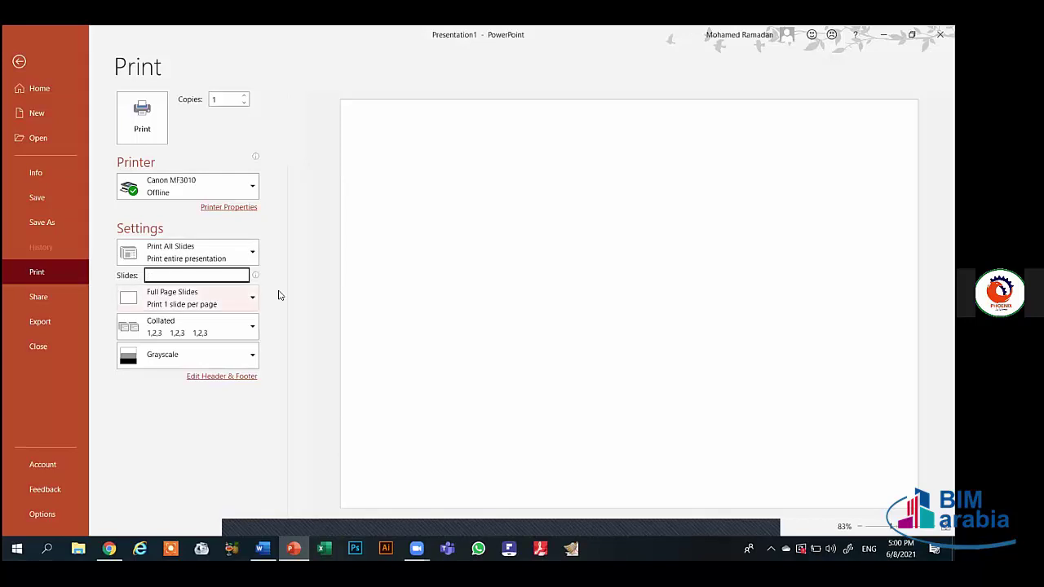
click(239, 307)
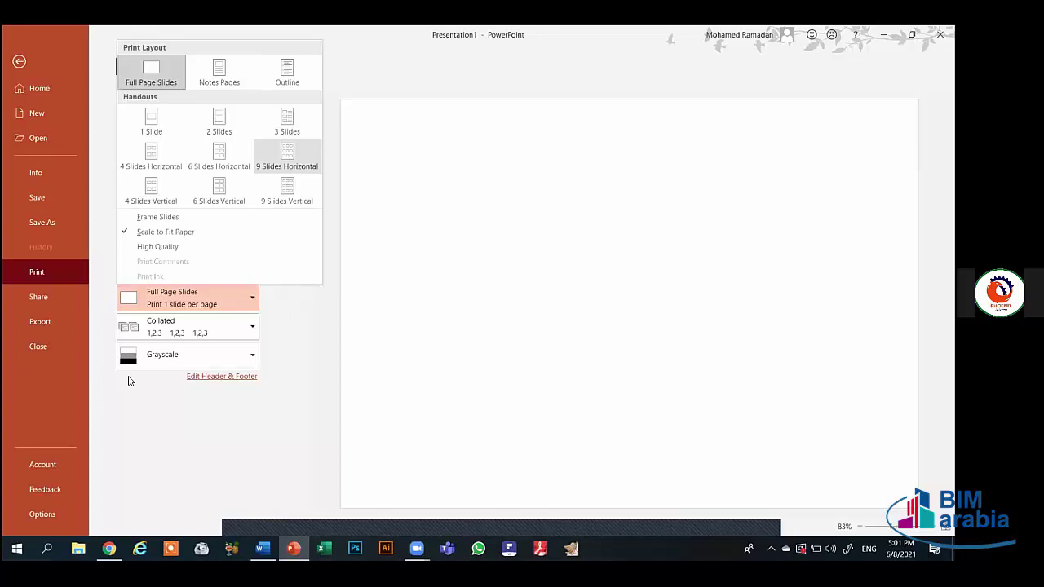
click(295, 338)
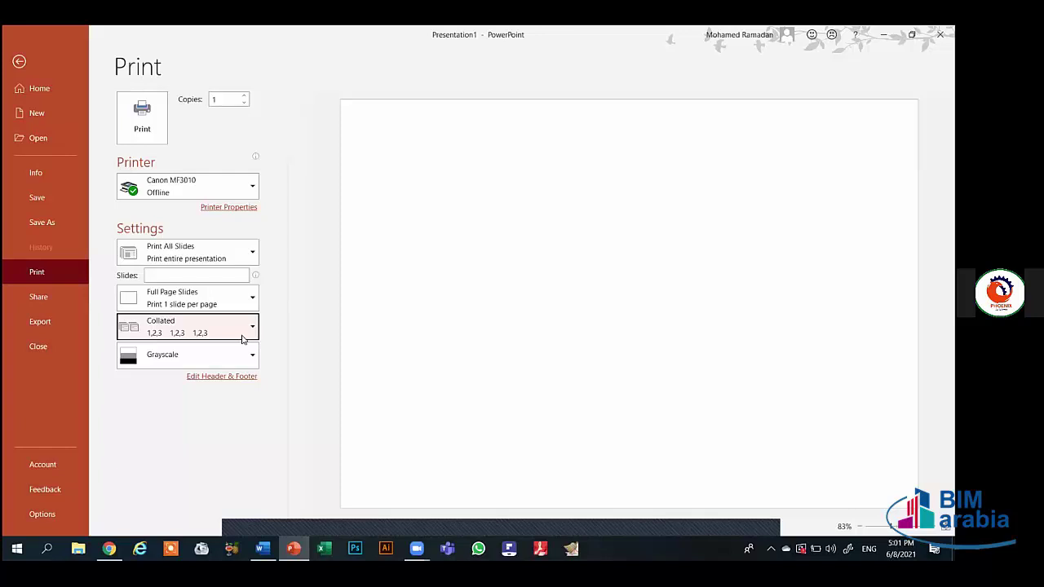
Step: Enter 10 copies and confirm Grayscale as the colour output after reviewing the colour choices
double_click(223, 99)
text(10)
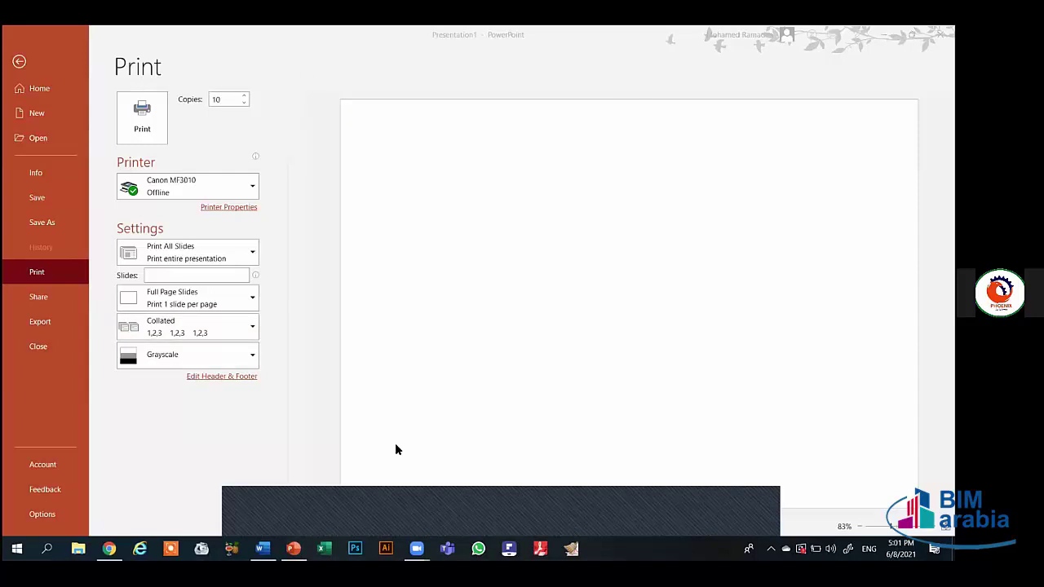
click(195, 357)
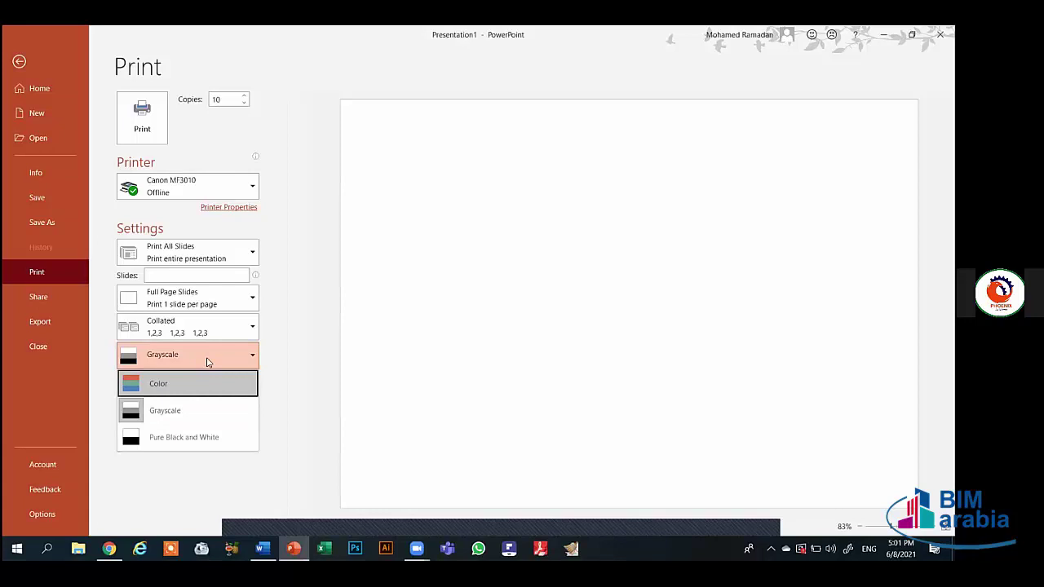
click(206, 361)
click(207, 361)
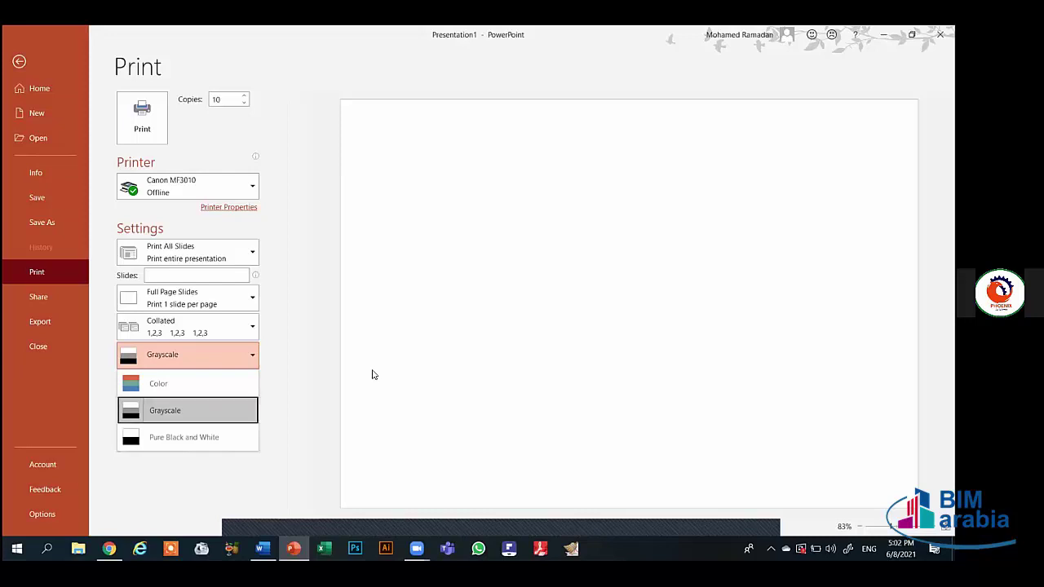
click(283, 338)
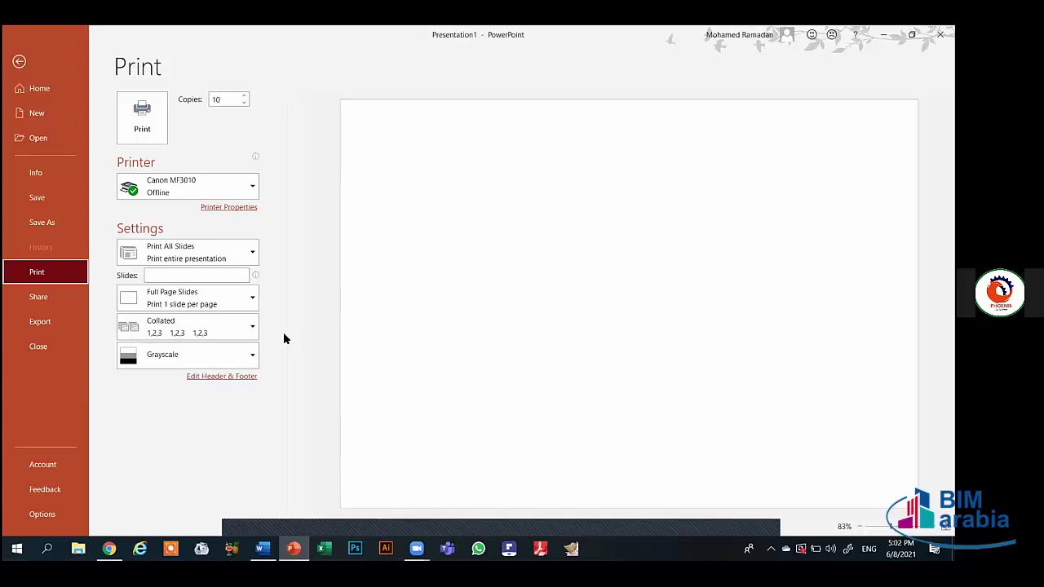
Step: Open PowerPoint Options, select the user name text without changing it, and close the window
click(55, 513)
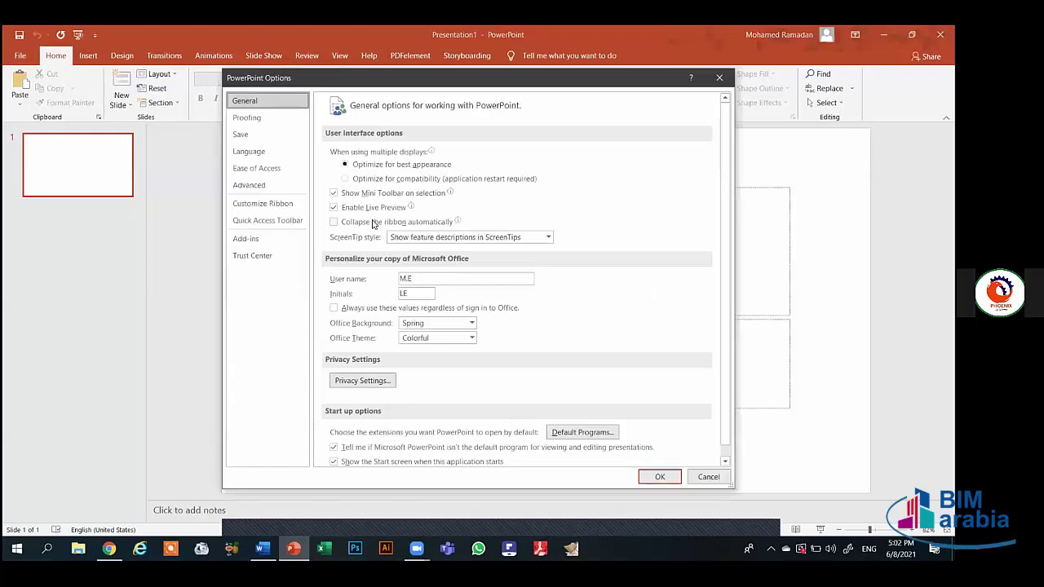
click(416, 280)
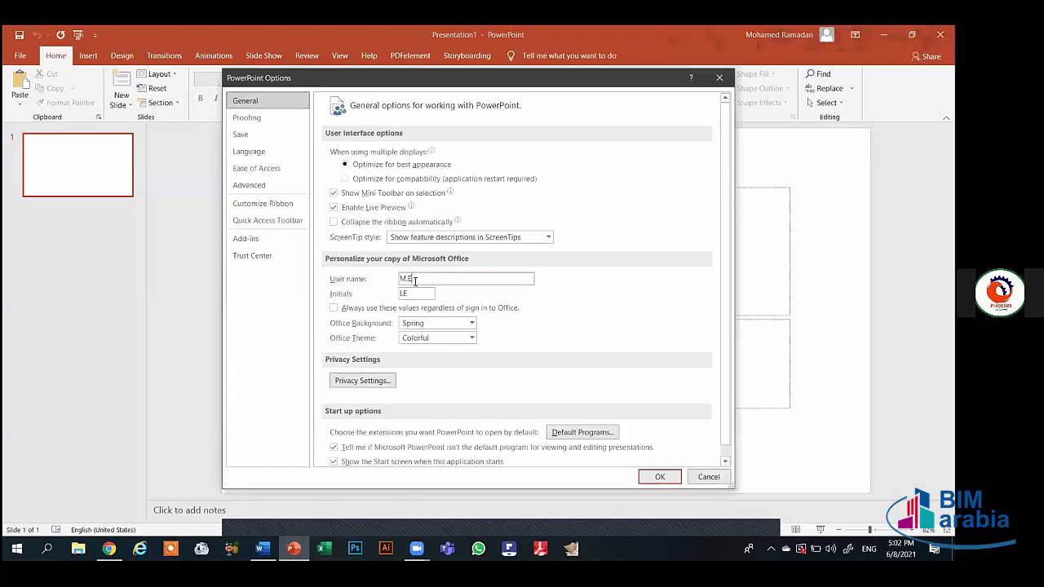
double_click(415, 279)
click(414, 279)
drag(415, 279, 399, 277)
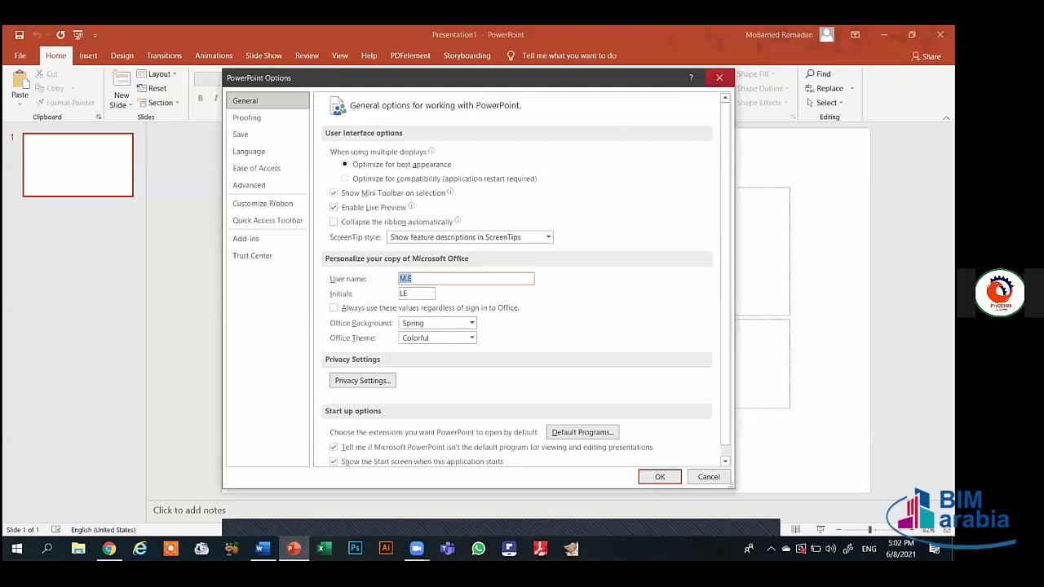
click(719, 77)
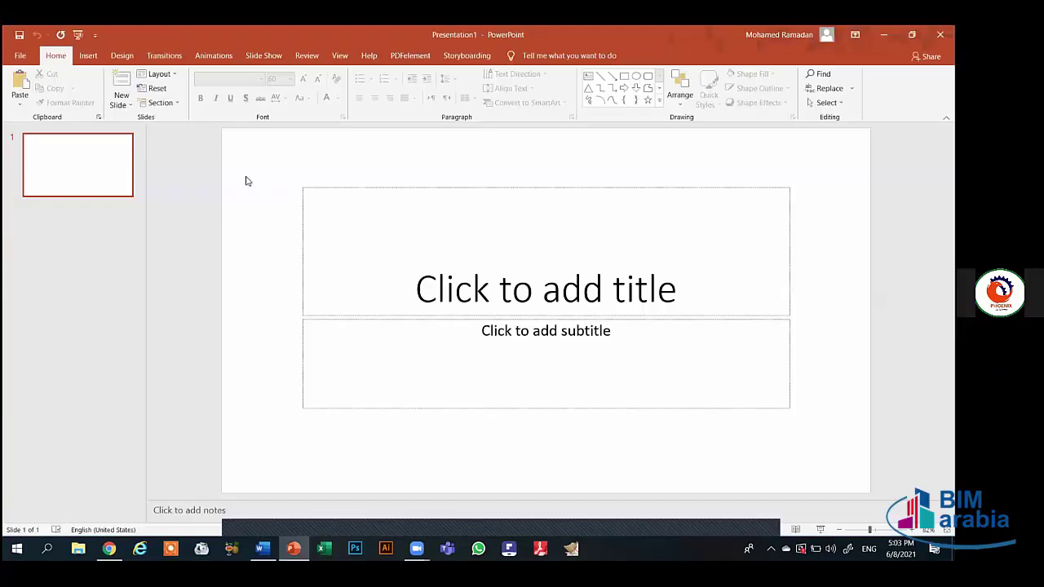
Step: Reopen the PowerPoint Options window from the File menu
key(alt+f)
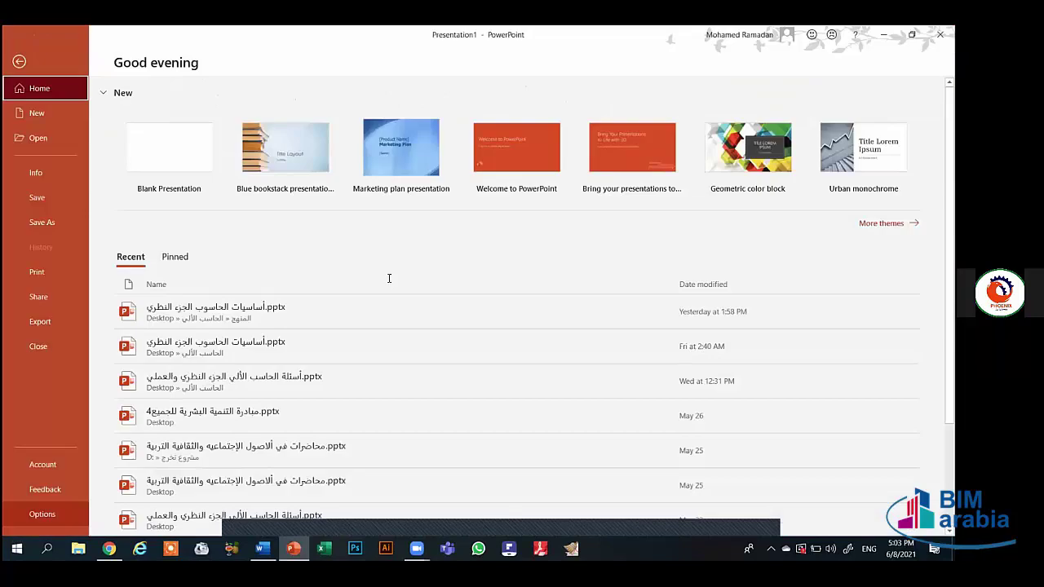
key(t)
key(ctrl+a)
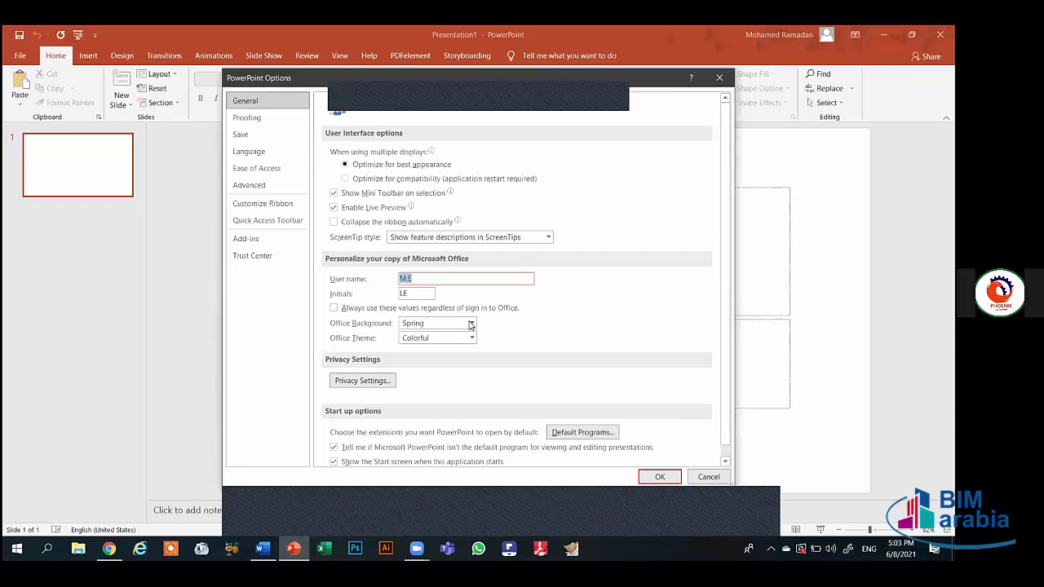
Step: Keep the Office background at Spring and the theme at Colorful, then view the Save settings
click(470, 323)
click(472, 338)
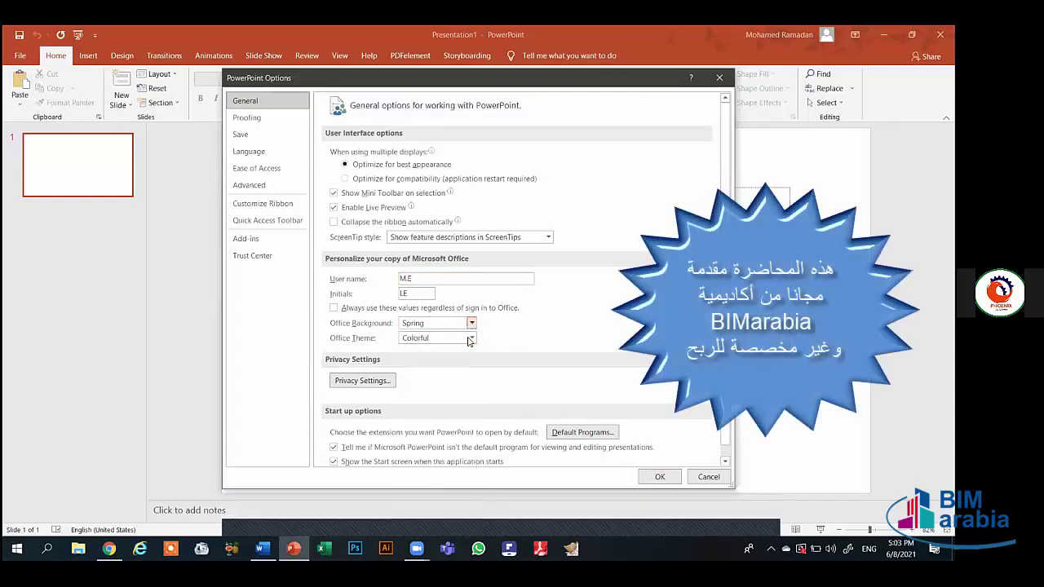
click(471, 338)
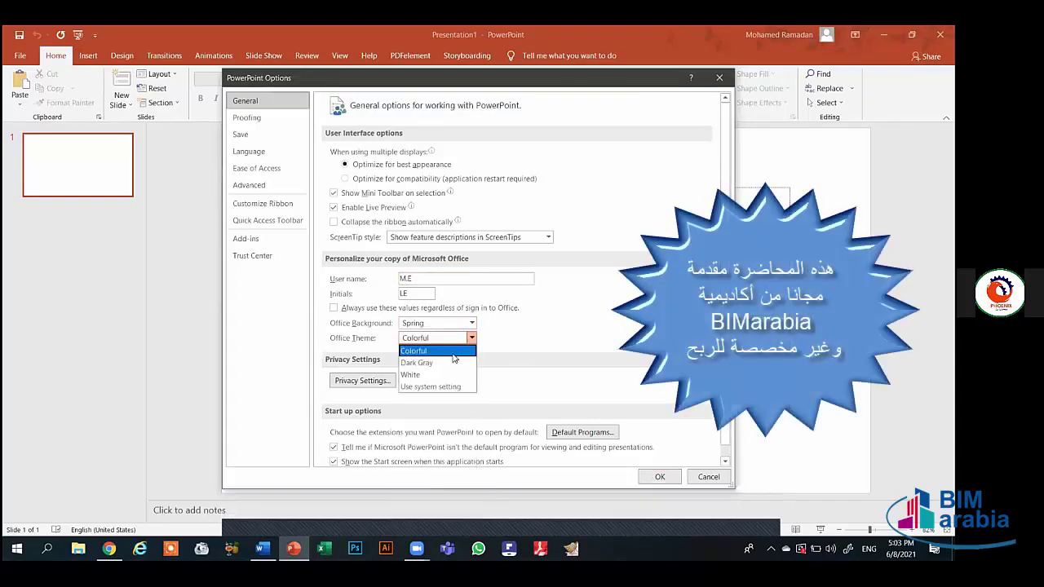
click(585, 280)
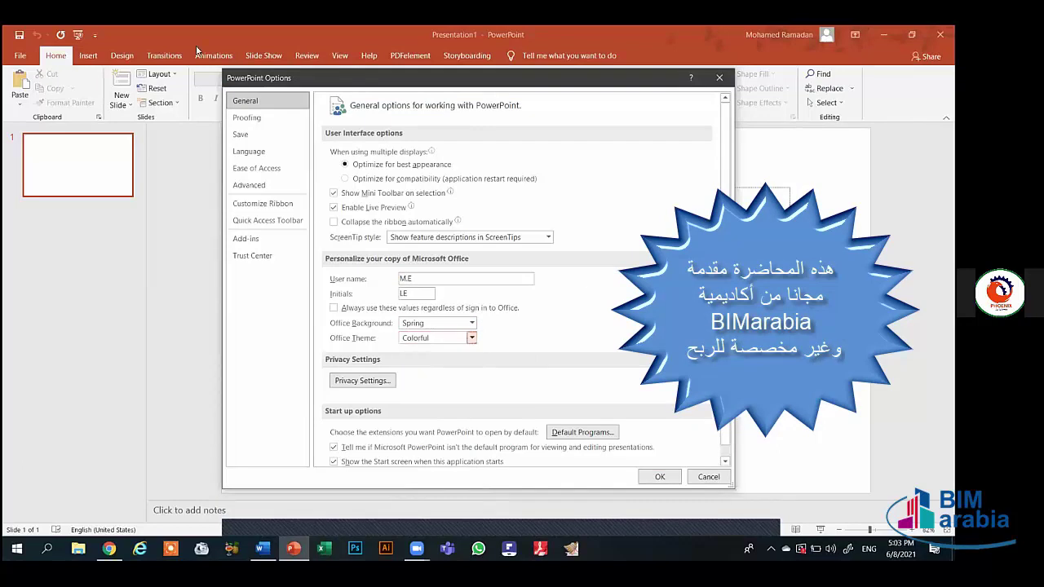
click(245, 134)
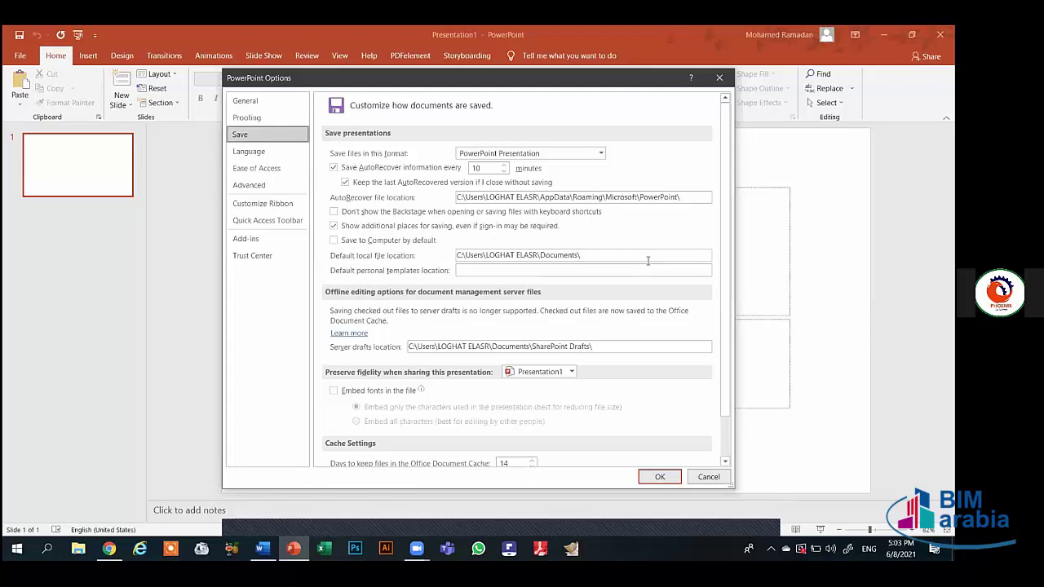
key(Return)
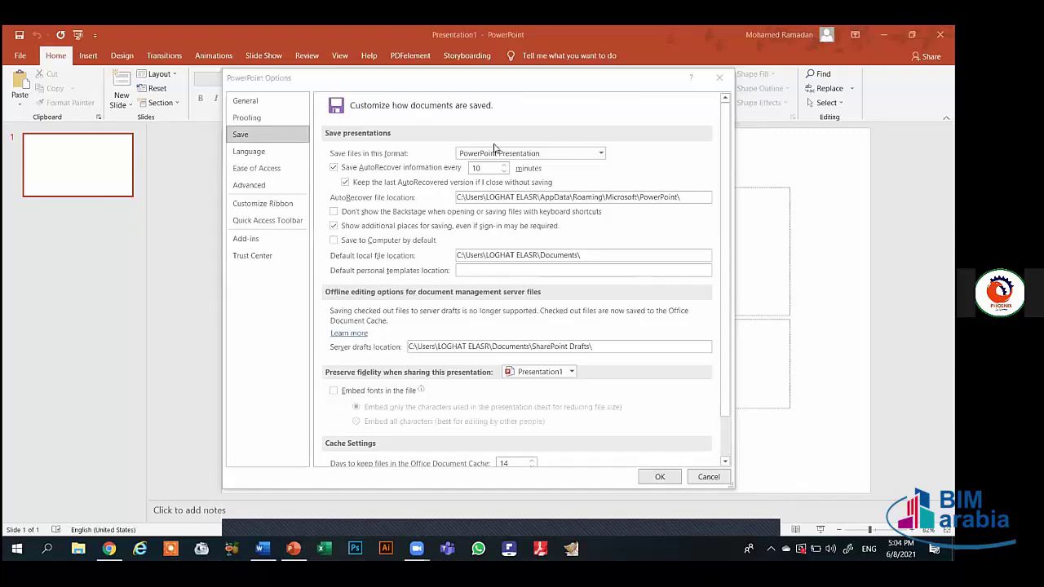
double_click(481, 167)
click(631, 196)
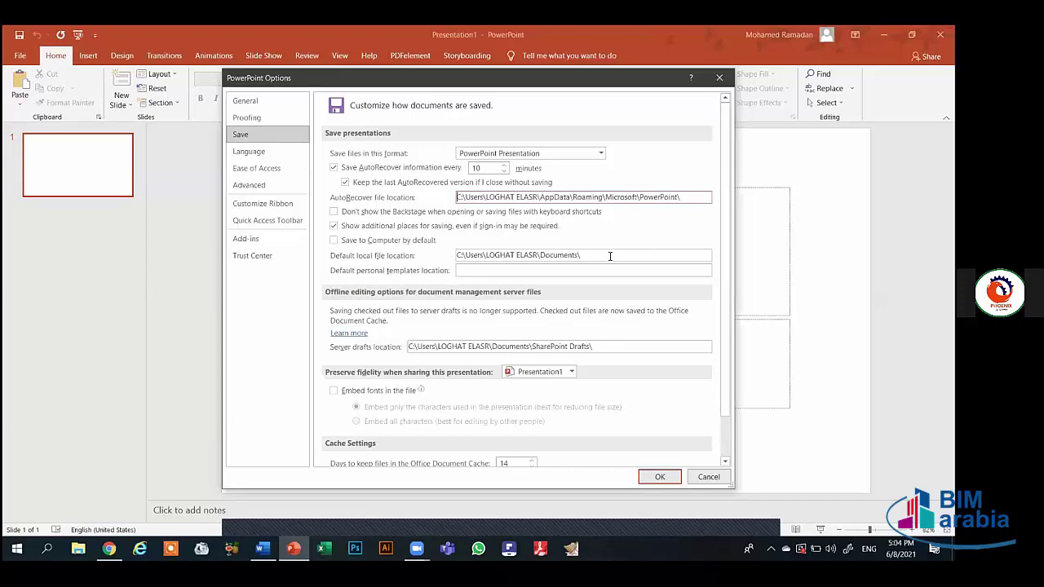
drag(612, 255, 425, 263)
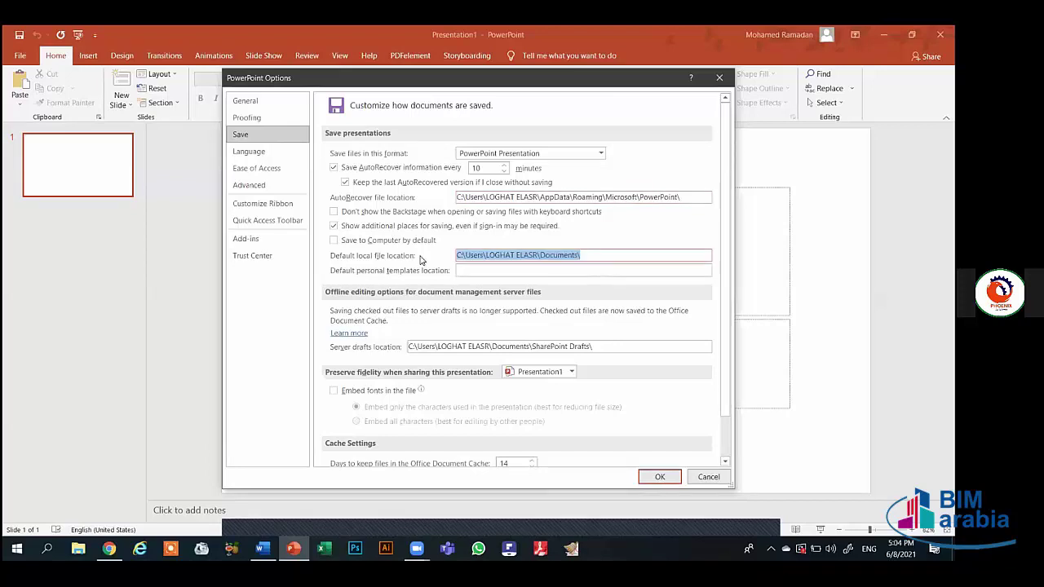
click(579, 261)
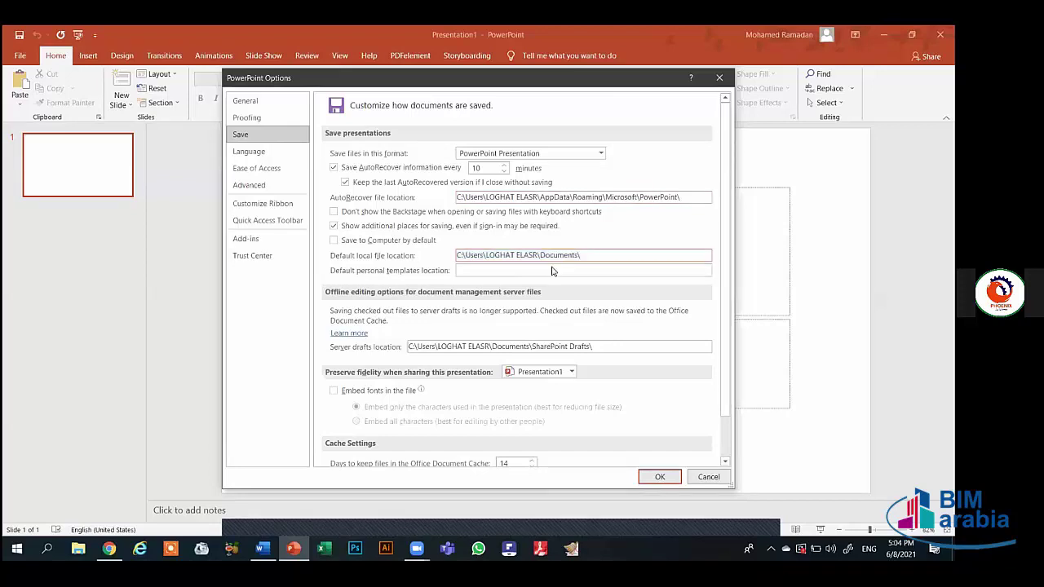
Step: Review the English display and Arabic (Egypt) authoring languages, then go to Advanced options
click(273, 155)
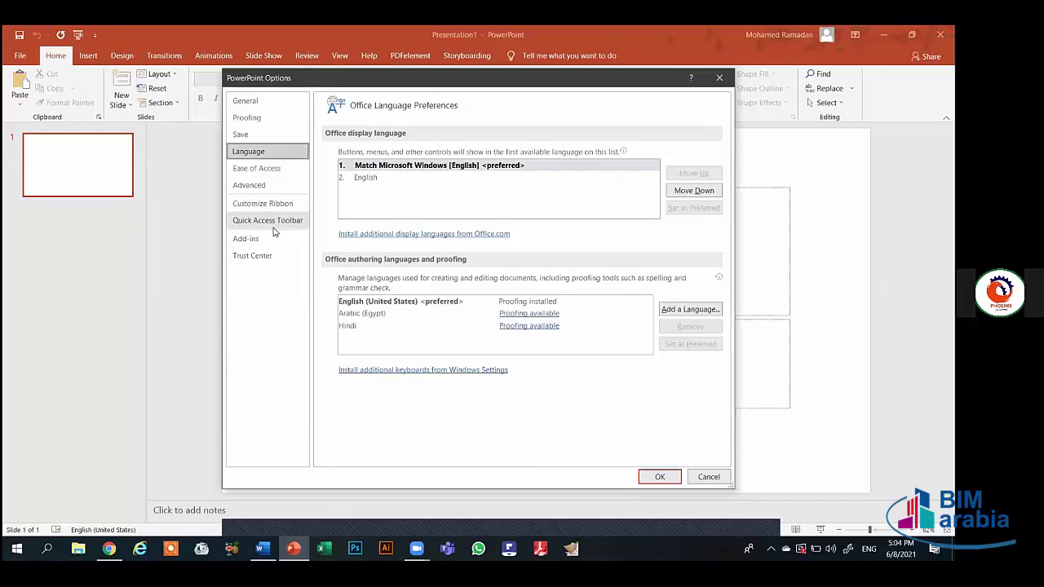
click(372, 180)
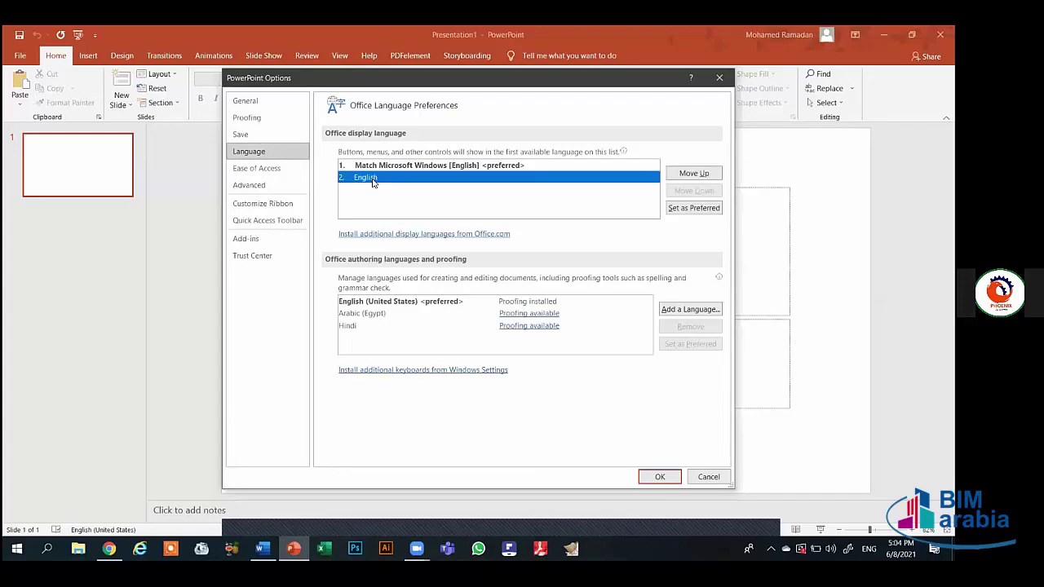
click(375, 316)
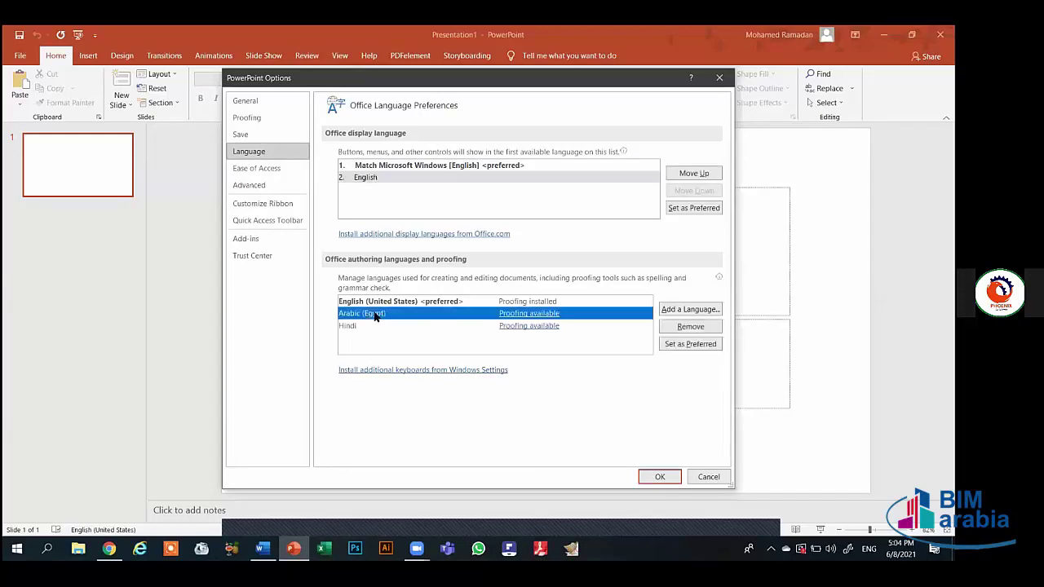
click(508, 178)
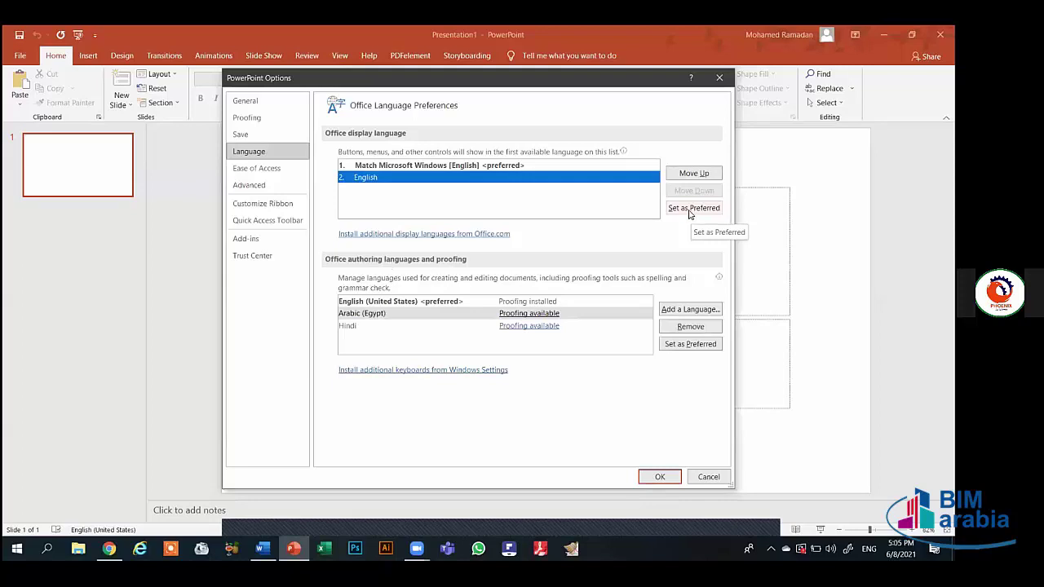
click(393, 320)
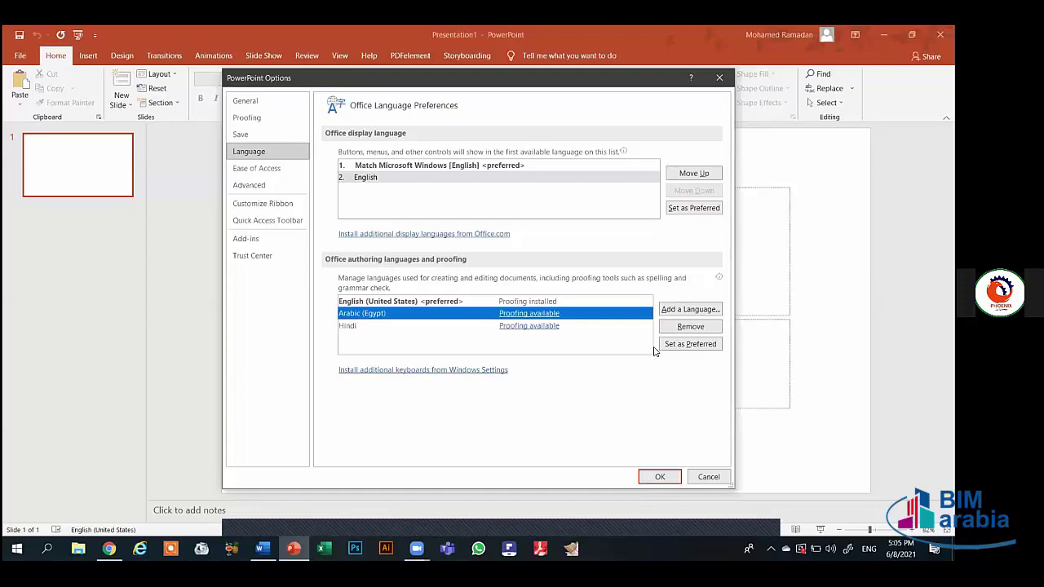
click(387, 181)
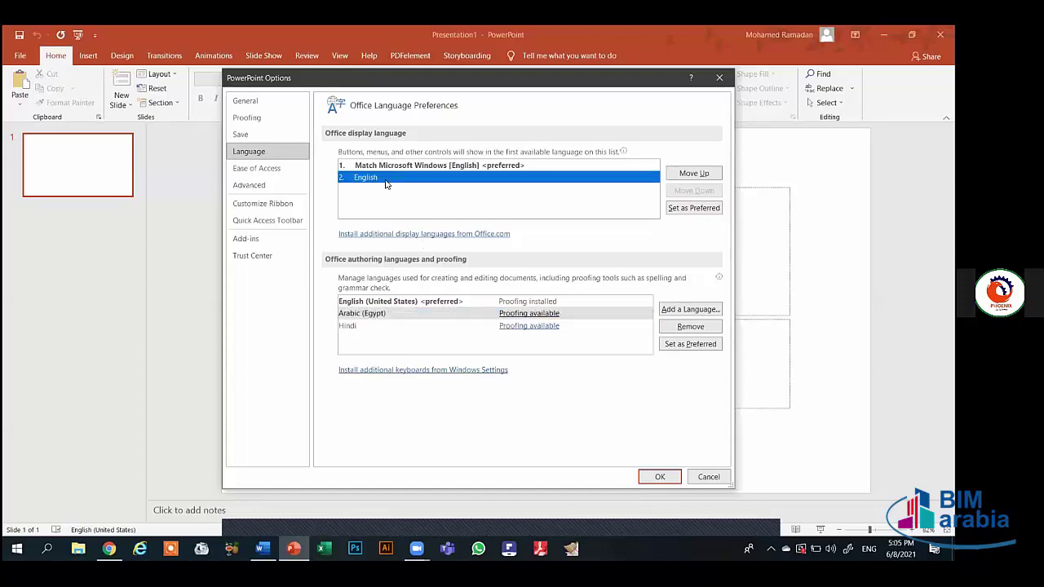
click(373, 318)
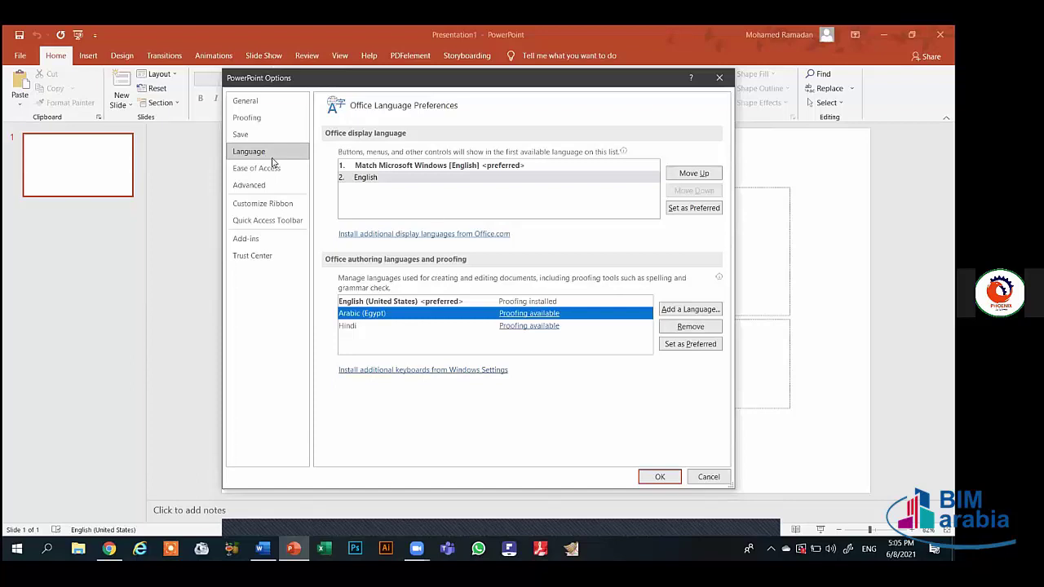
key(Down)
key(Down)
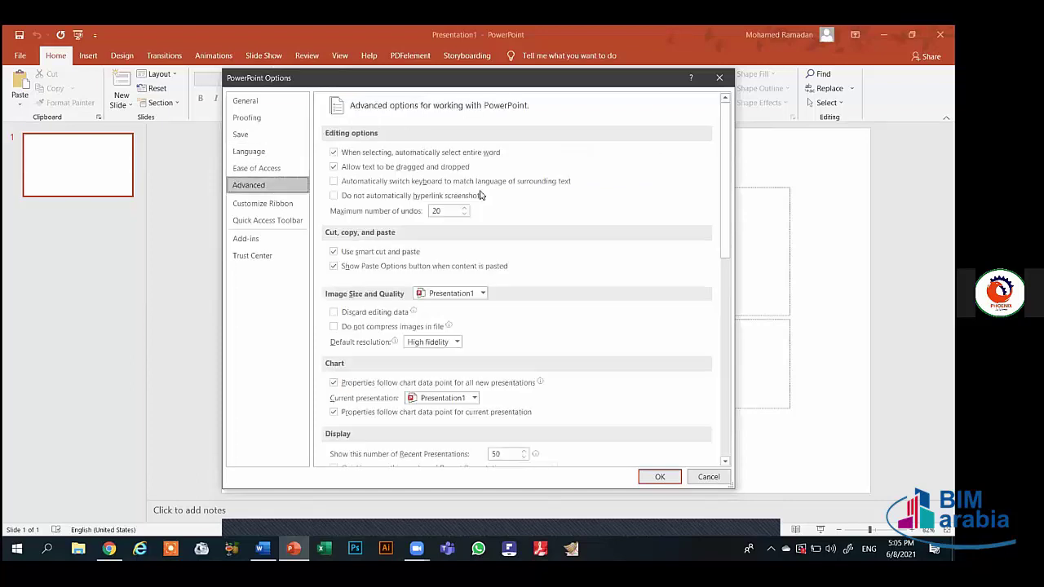
click(464, 211)
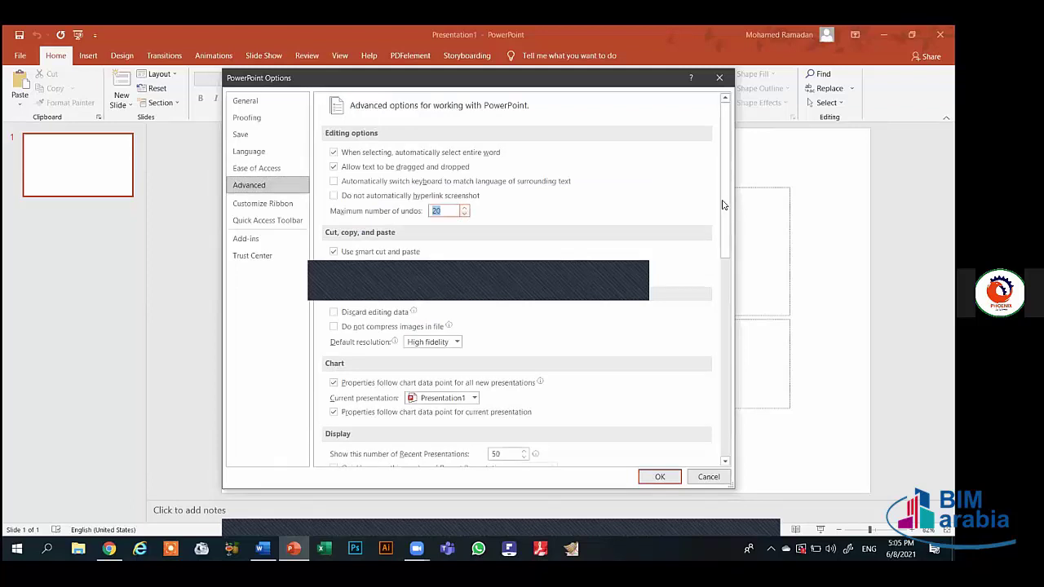
scroll(729, 217, down, 2)
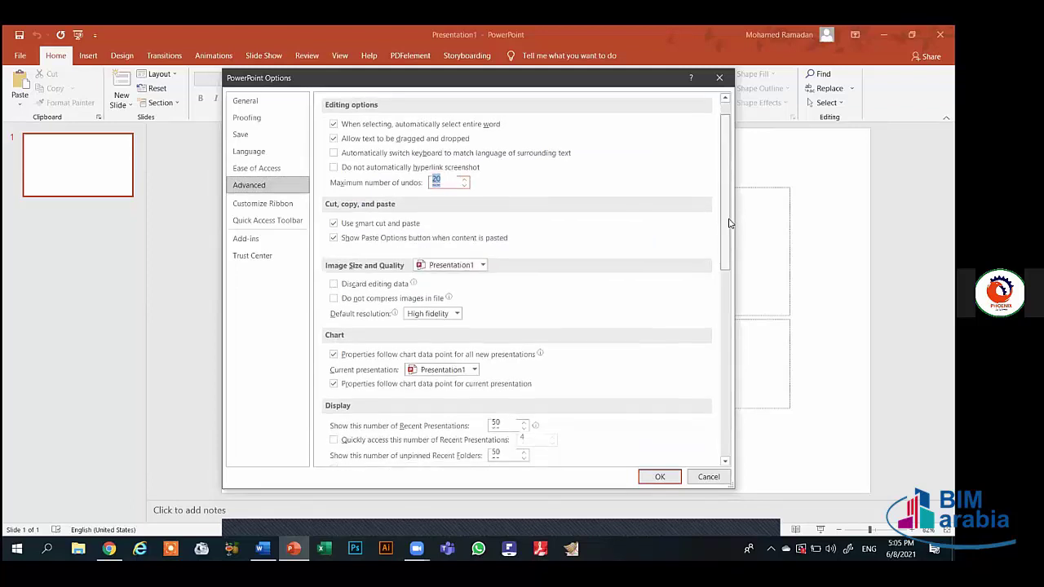
scroll(444, 188, down, 1)
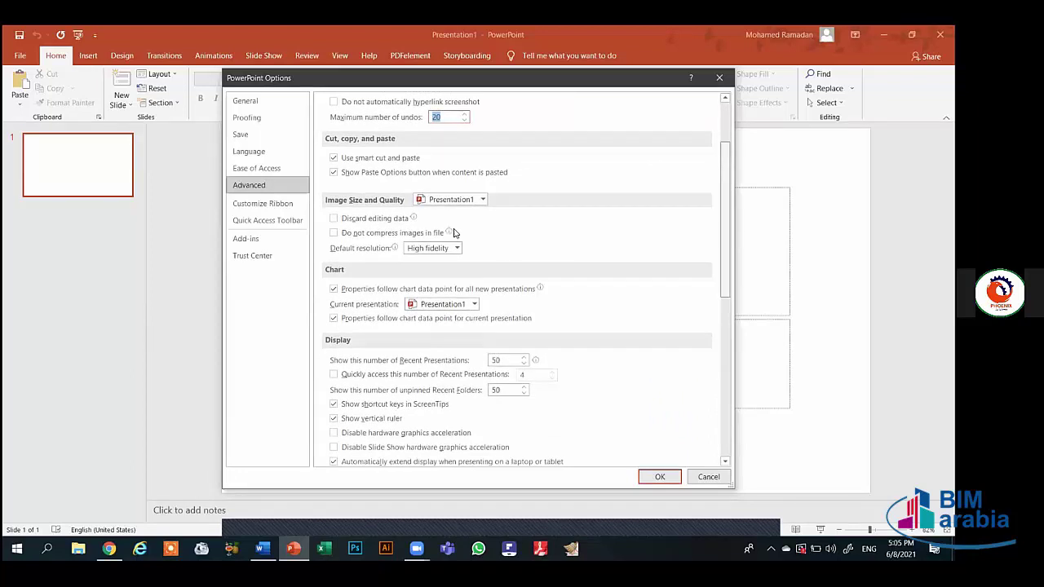
scroll(455, 233, down, 1)
click(456, 231)
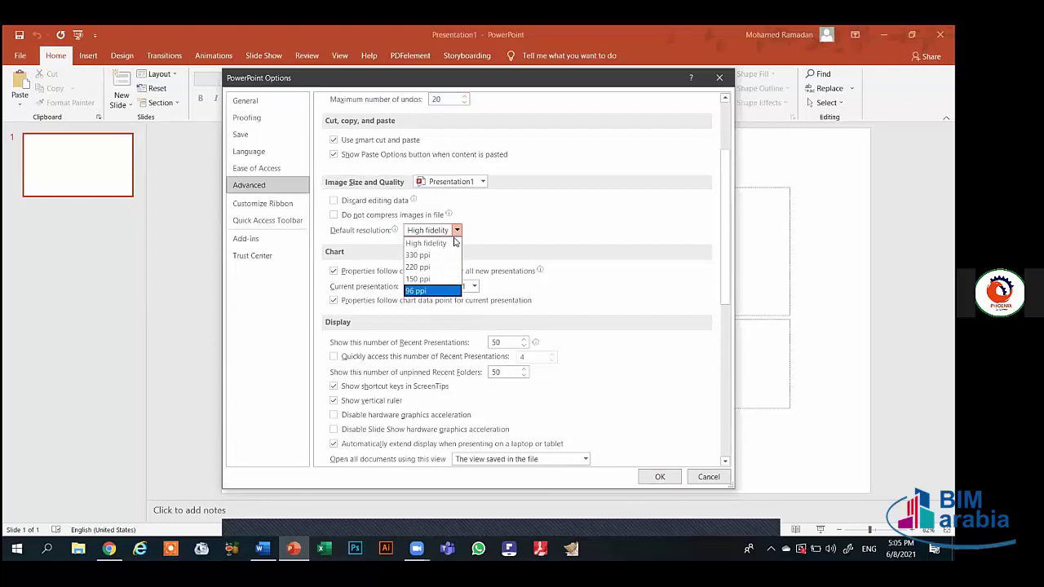
click(496, 241)
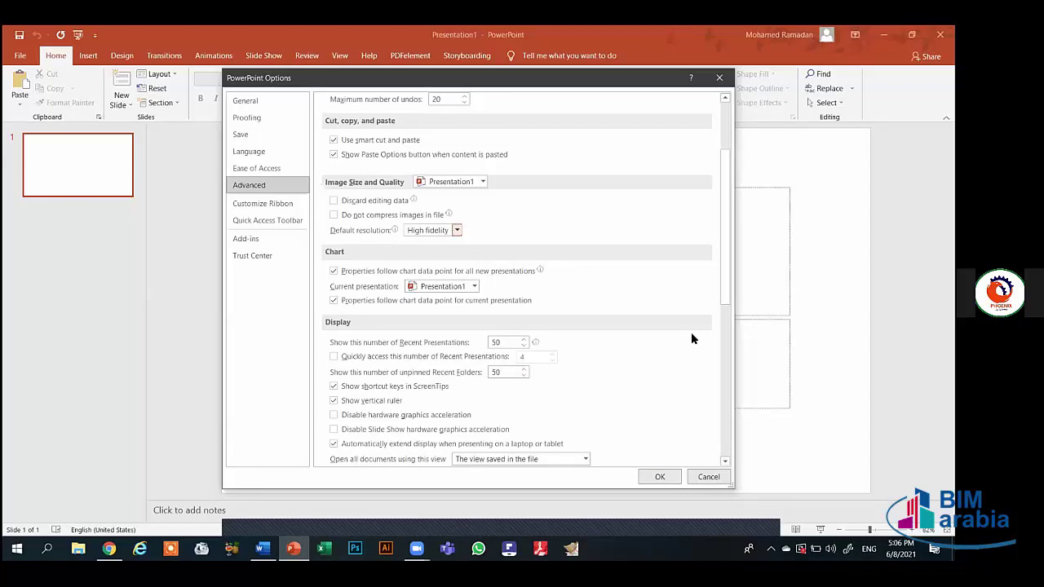
scroll(722, 346, down, 2)
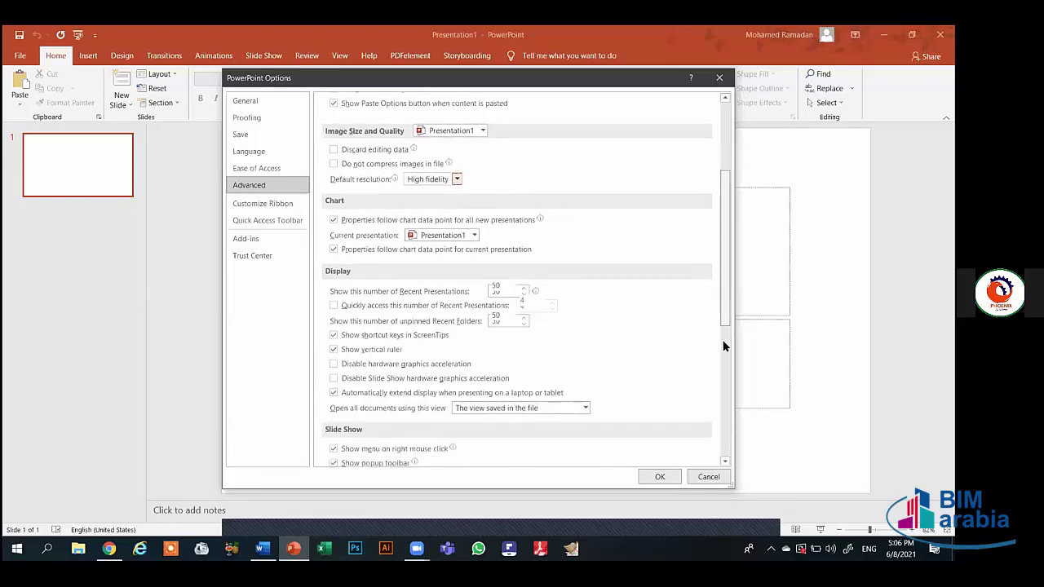
scroll(721, 346, down, 2)
scroll(723, 359, down, 1)
scroll(726, 391, down, 1)
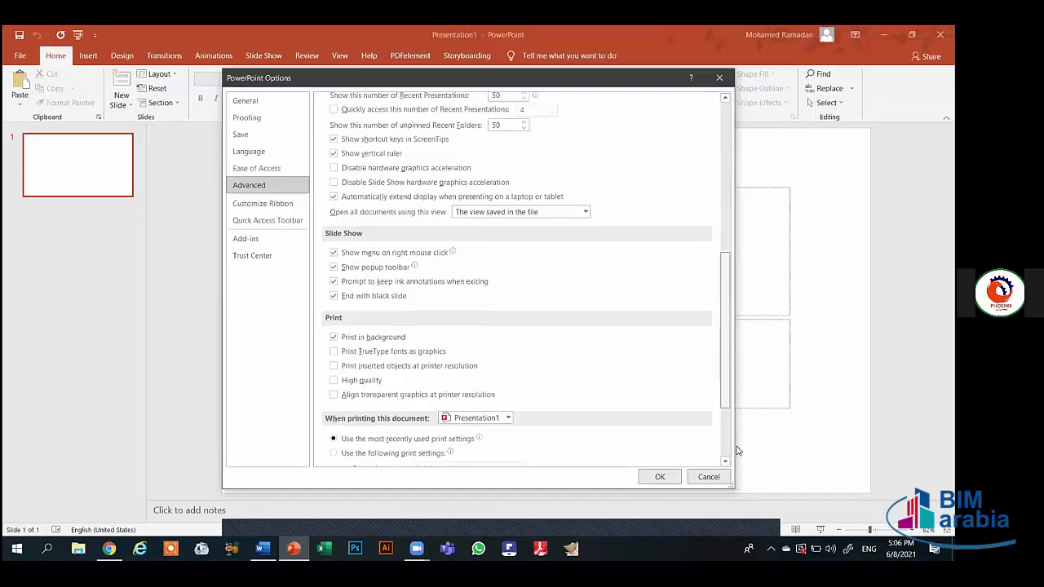
scroll(722, 350, down, 3)
scroll(722, 326, down, 1)
scroll(721, 253, up, 4)
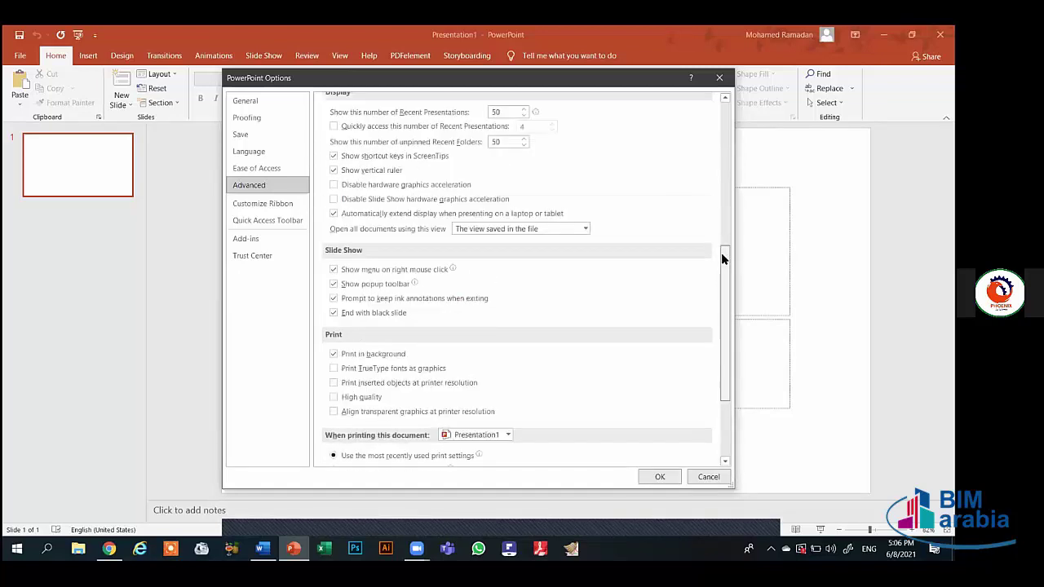
scroll(723, 261, up, 5)
scroll(723, 277, down, 2)
scroll(720, 290, down, 1)
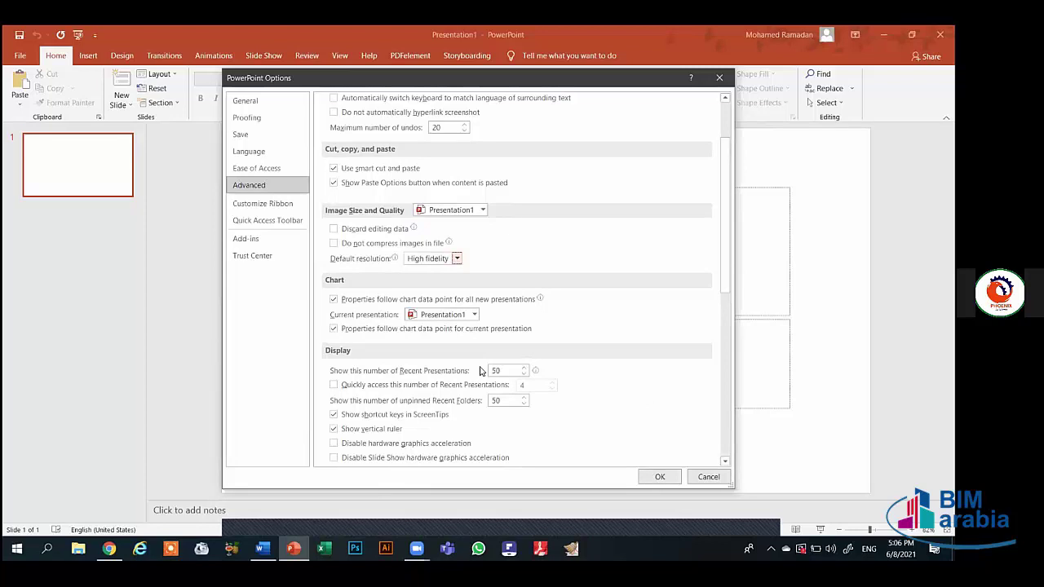
mouse_move(480, 371)
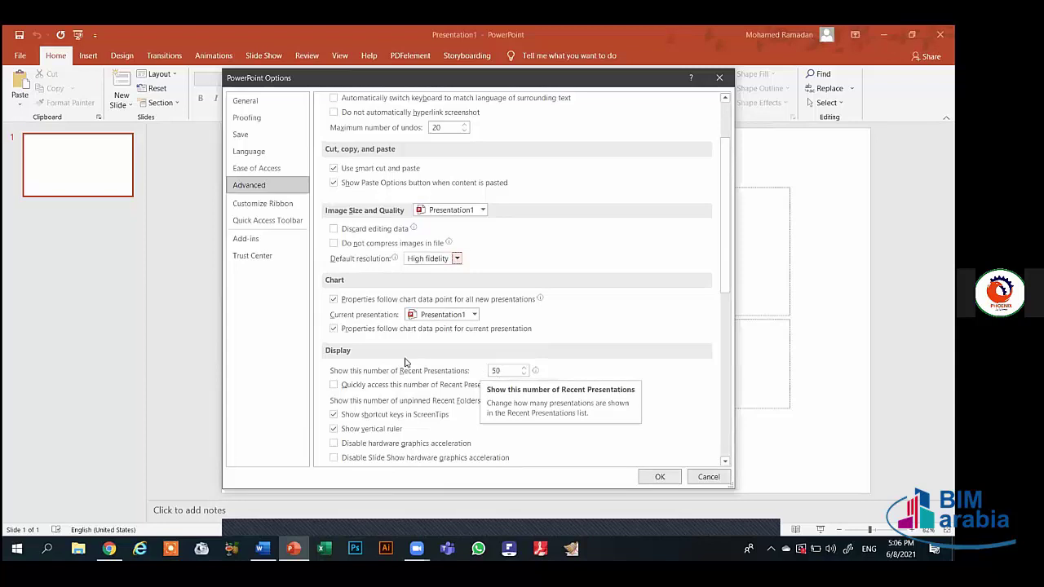
click(441, 372)
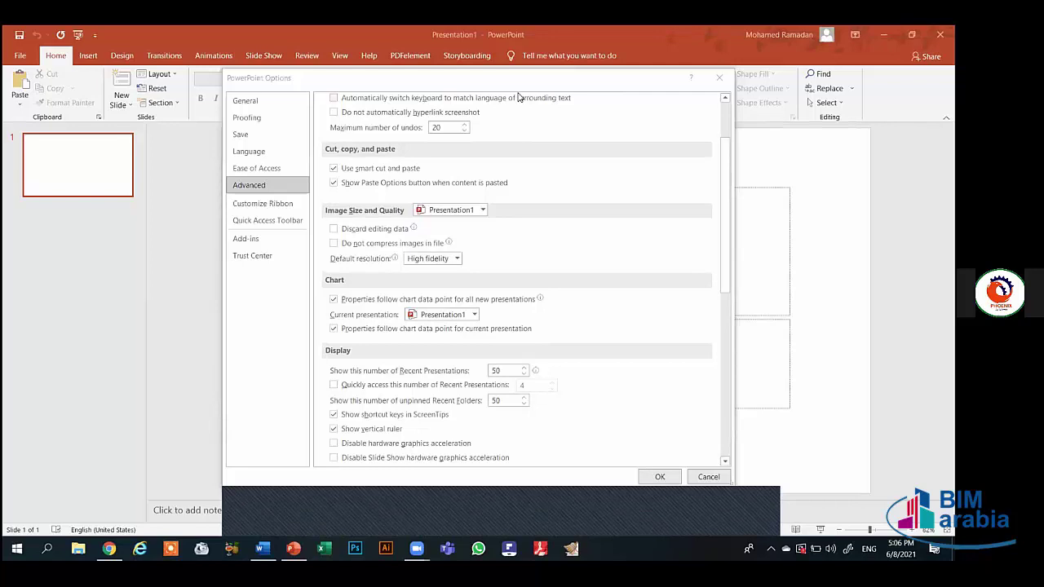
Step: Check the Arabic (Egypt) proofing tools link, then show the Customize Ribbon page
click(507, 370)
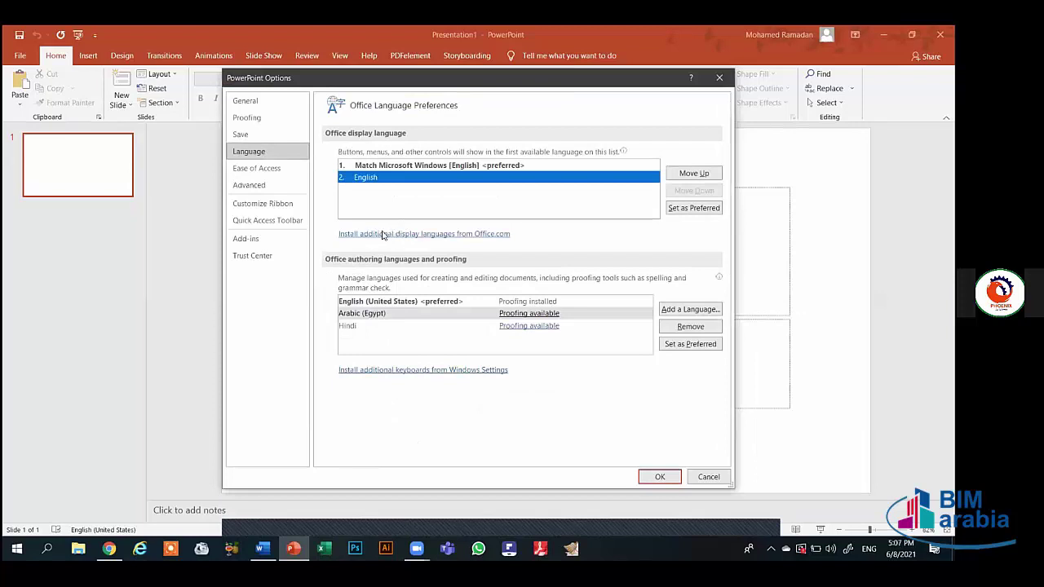
click(366, 203)
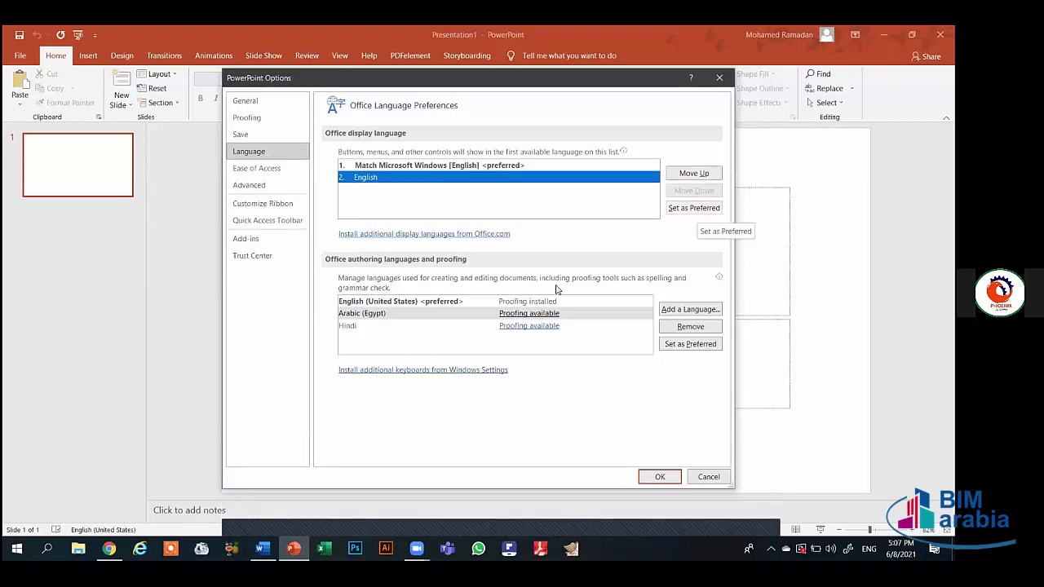
click(507, 314)
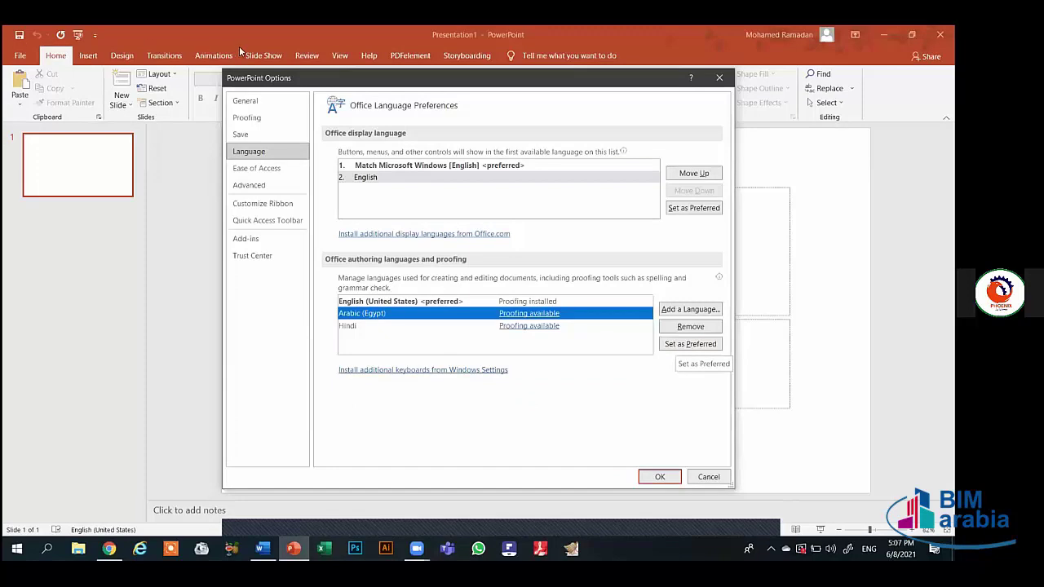
click(279, 209)
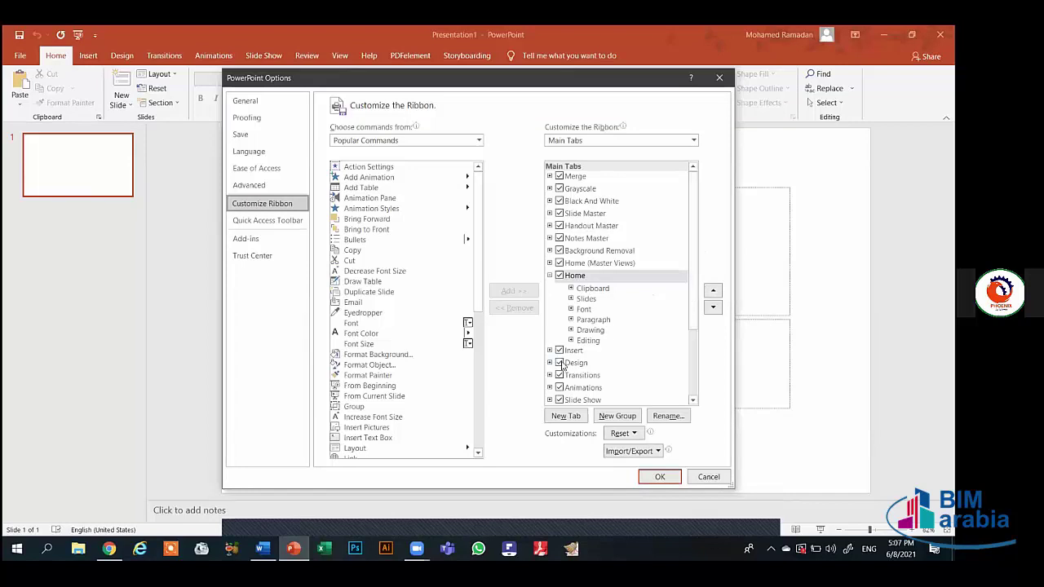
Step: Hide the Design tab from the ribbon, then re-check it in Customize Ribbon to restore it
click(562, 365)
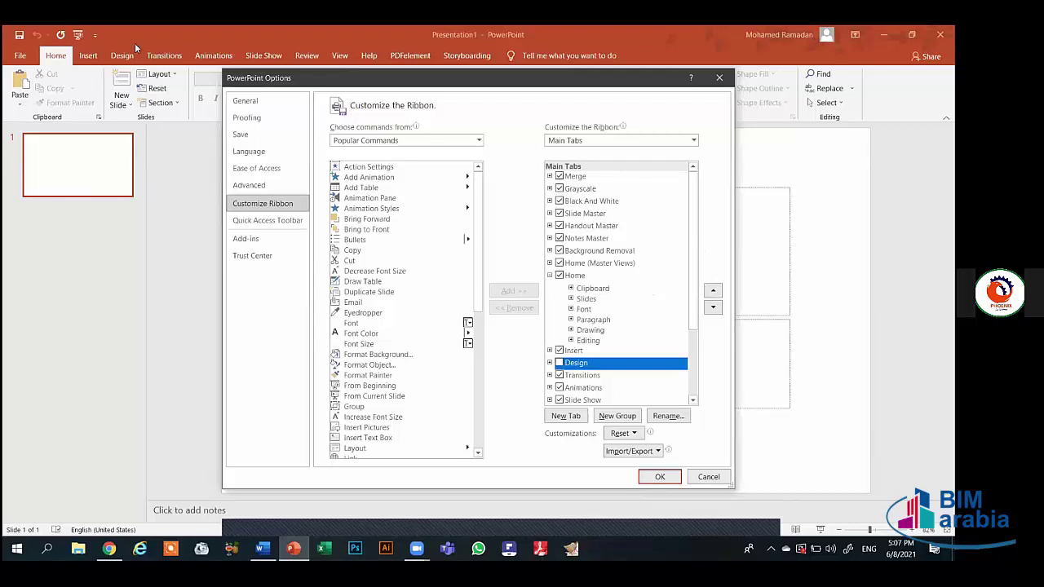
key(Return)
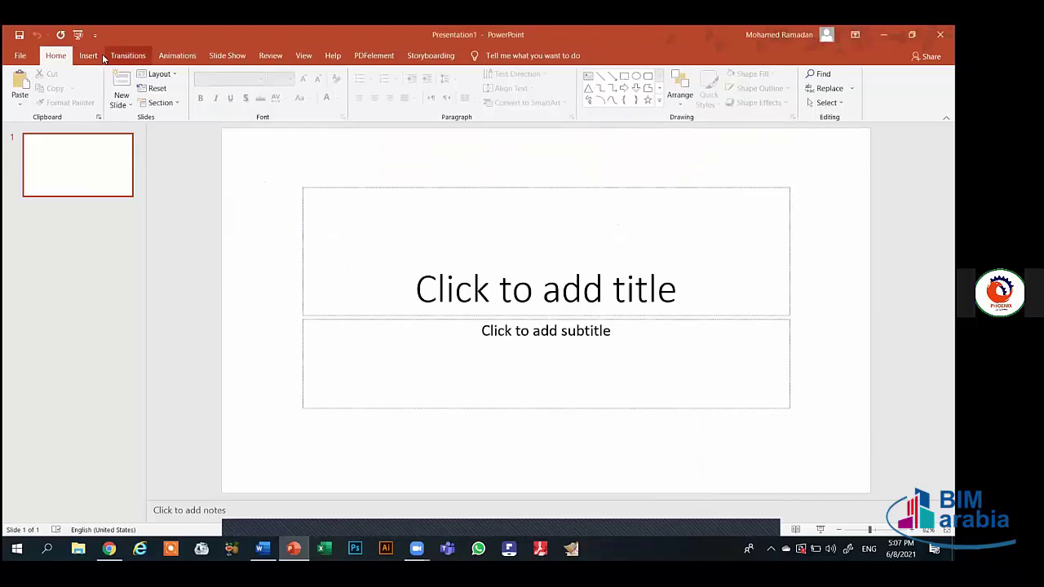
click(20, 56)
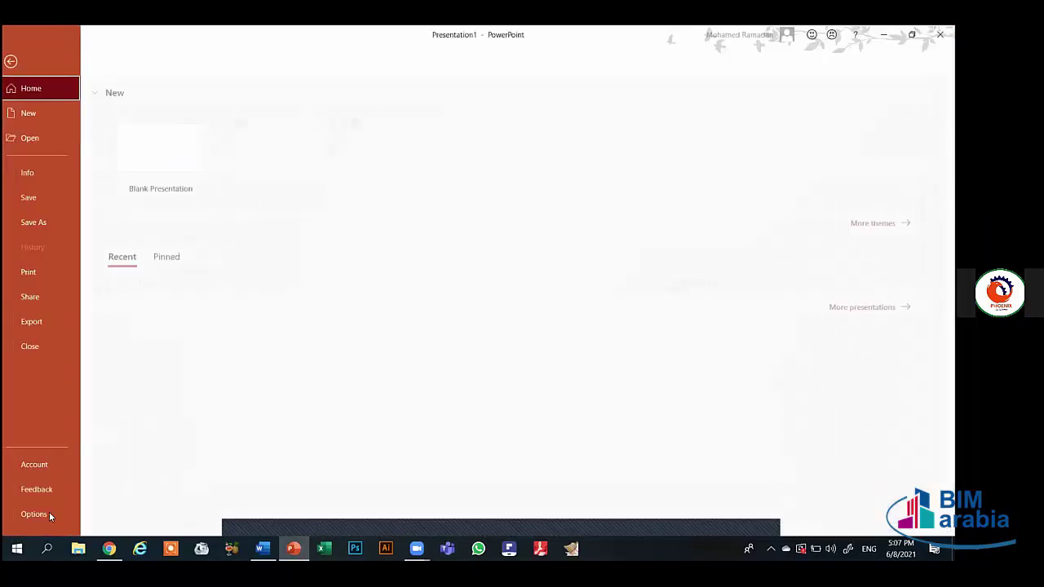
key(alt+t)
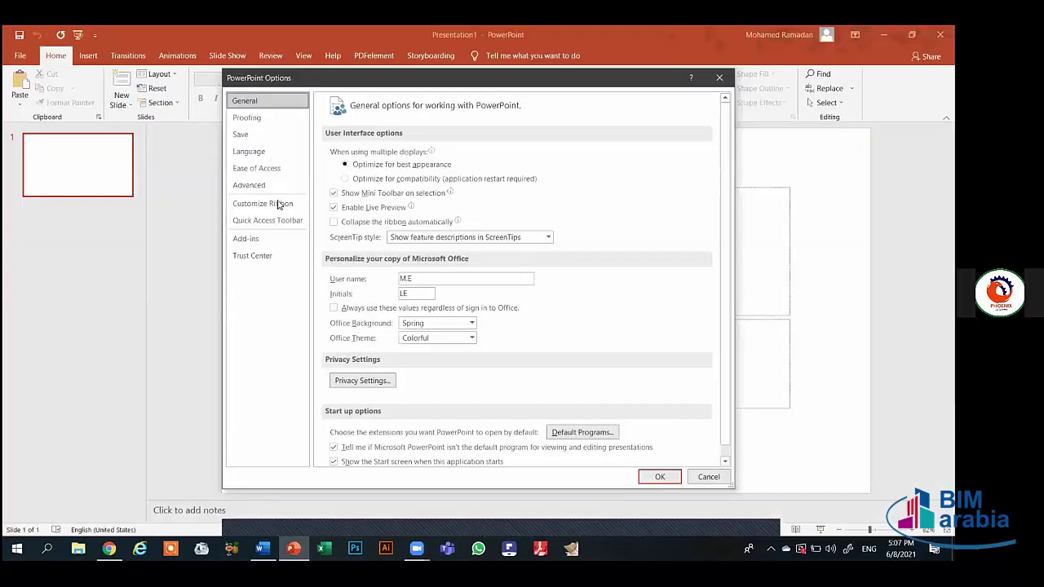
click(277, 204)
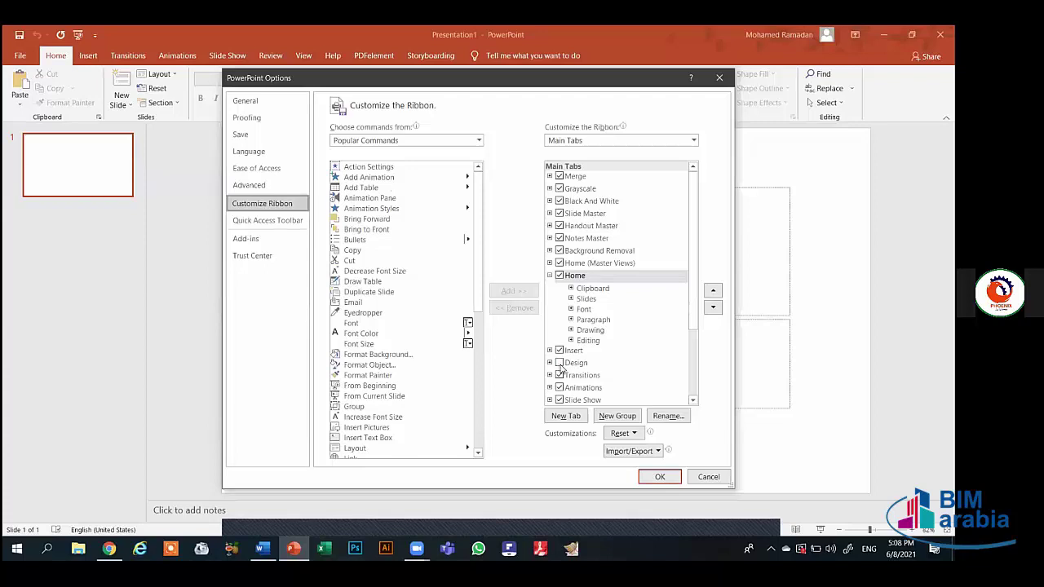
click(558, 363)
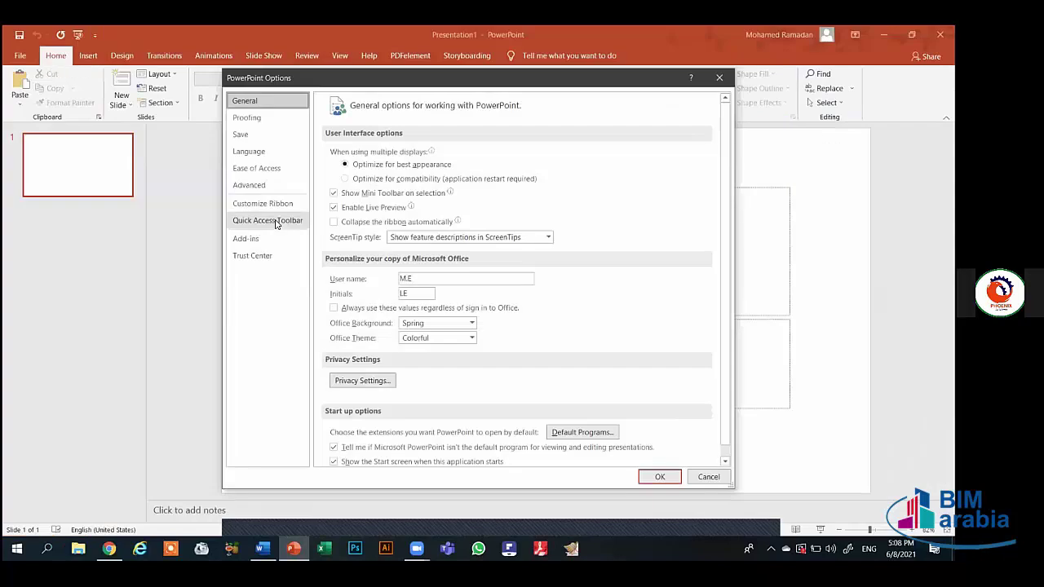
click(276, 224)
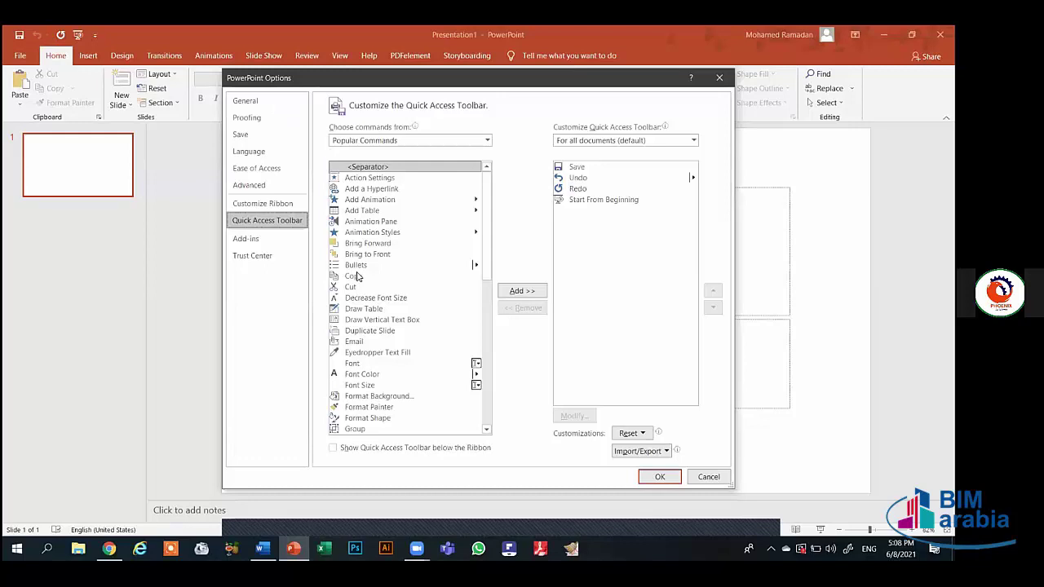
Step: Put Copy on the Quick Access Toolbar in place of Start From Beginning
click(525, 294)
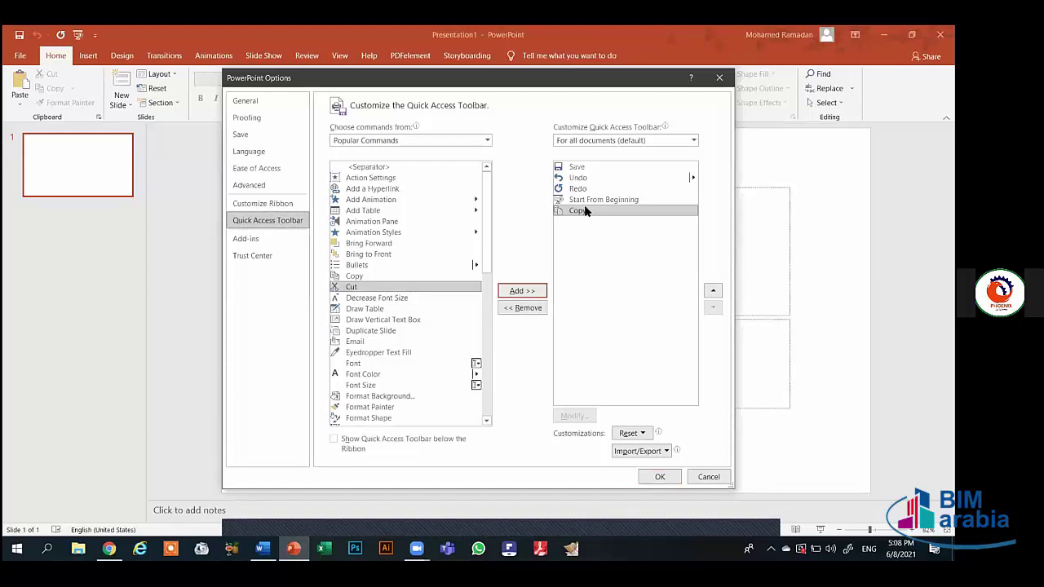
click(584, 211)
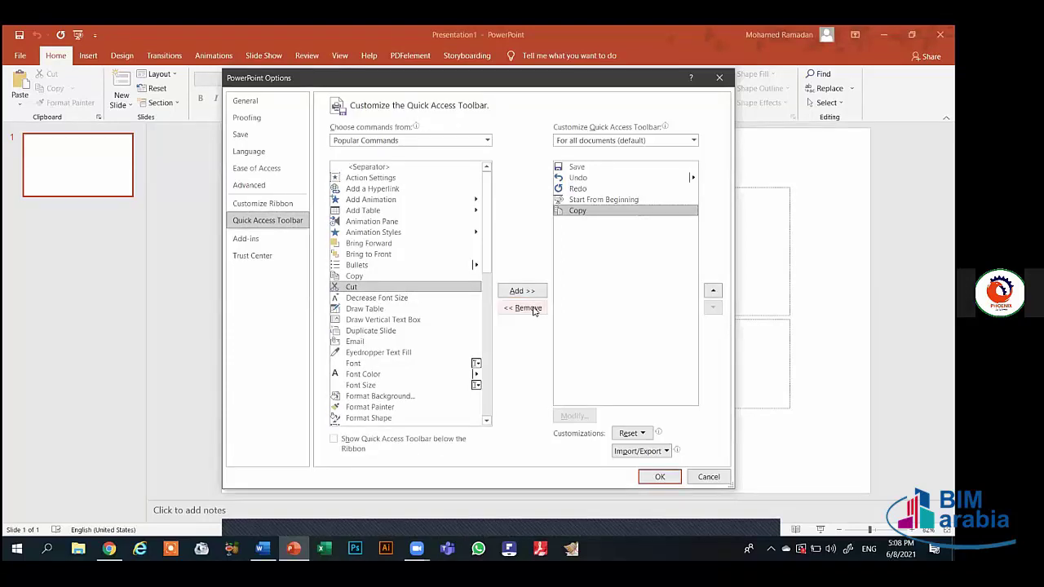
click(534, 311)
click(535, 311)
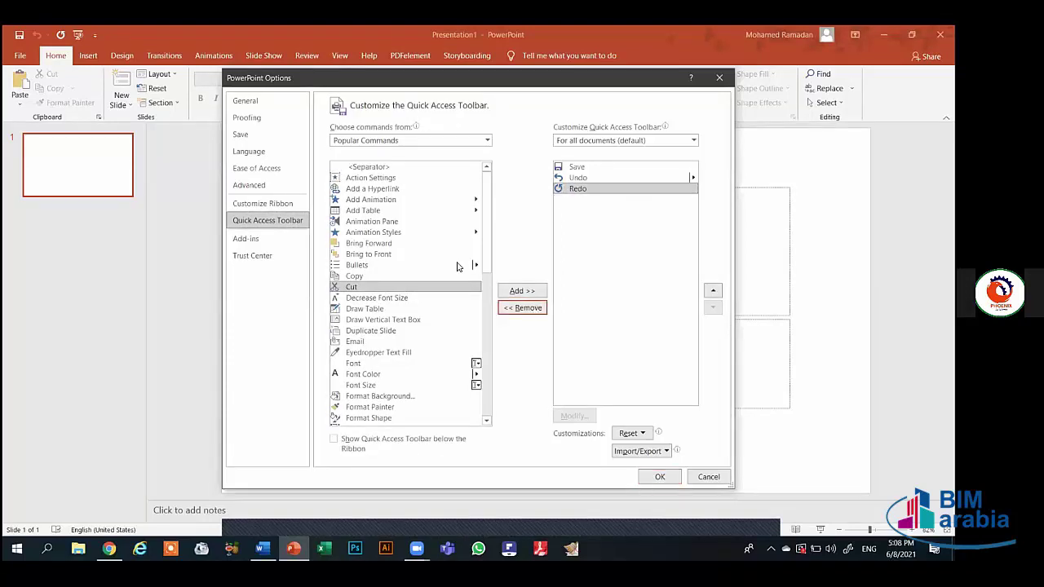
click(359, 278)
click(519, 291)
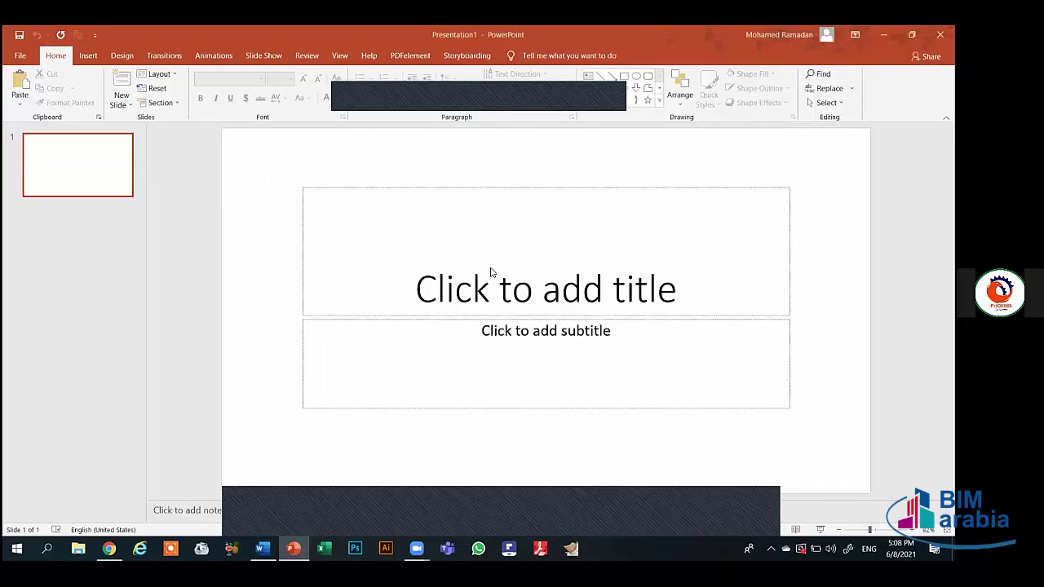
Step: Type the presenter's full name as the slide title, dismiss the save prompt, and select it
click(522, 297)
text(fs)
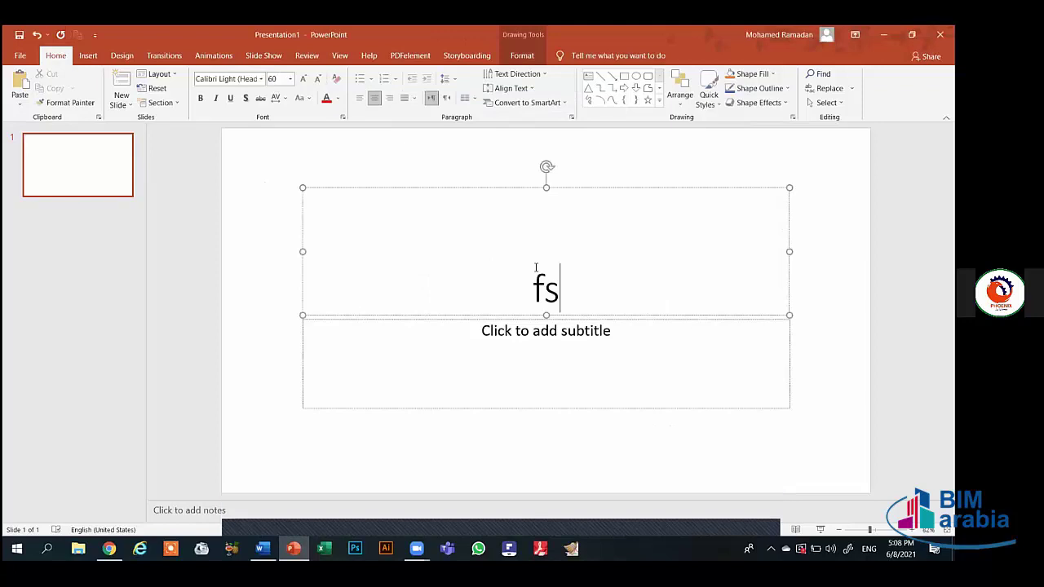
key(BackSpace)
key(BackSpace)
key(alt+shift)
key(alt+shift)
text(Mohame)
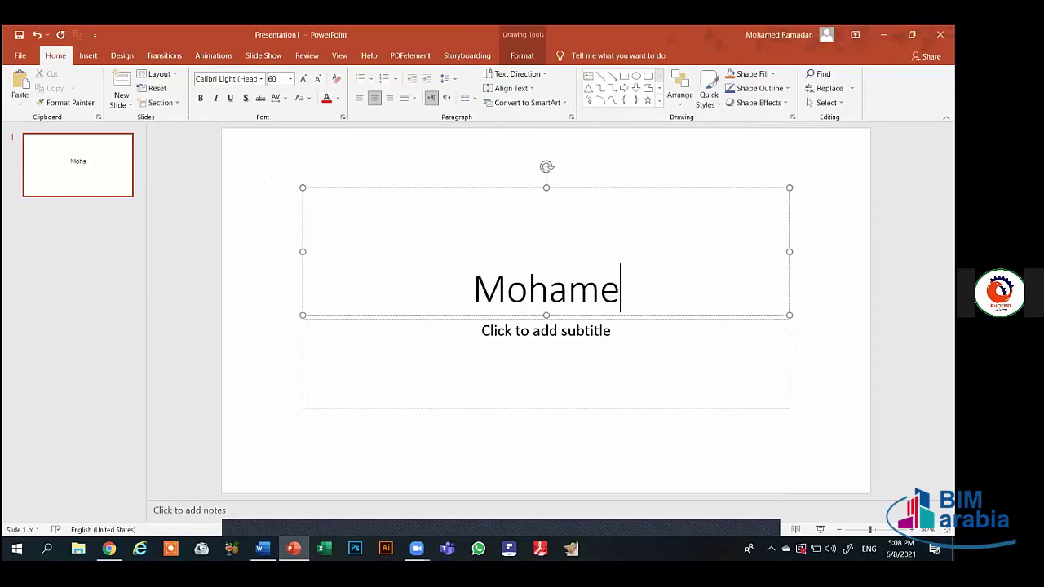
text(d Ramadan)
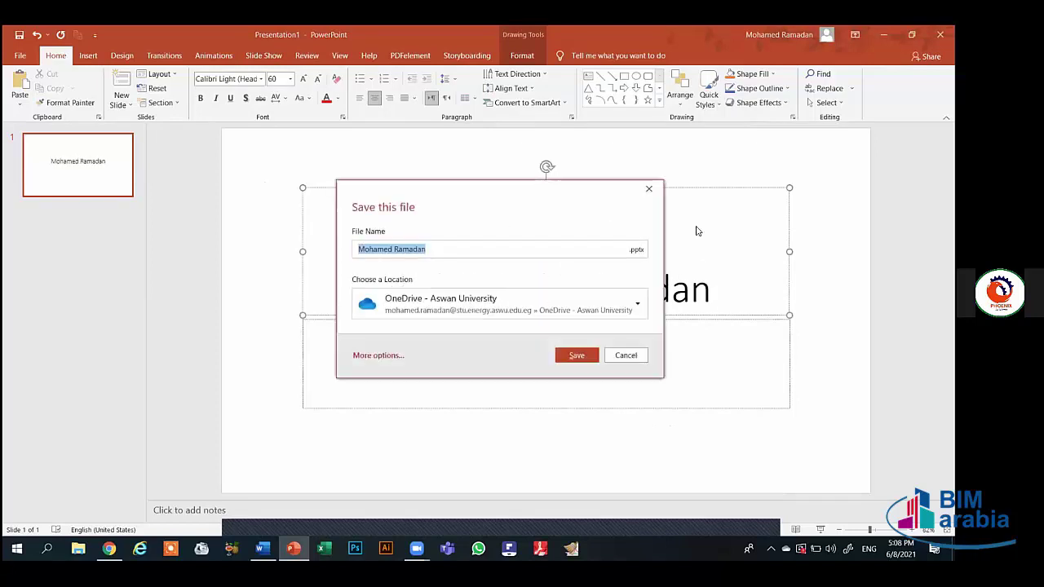
click(651, 190)
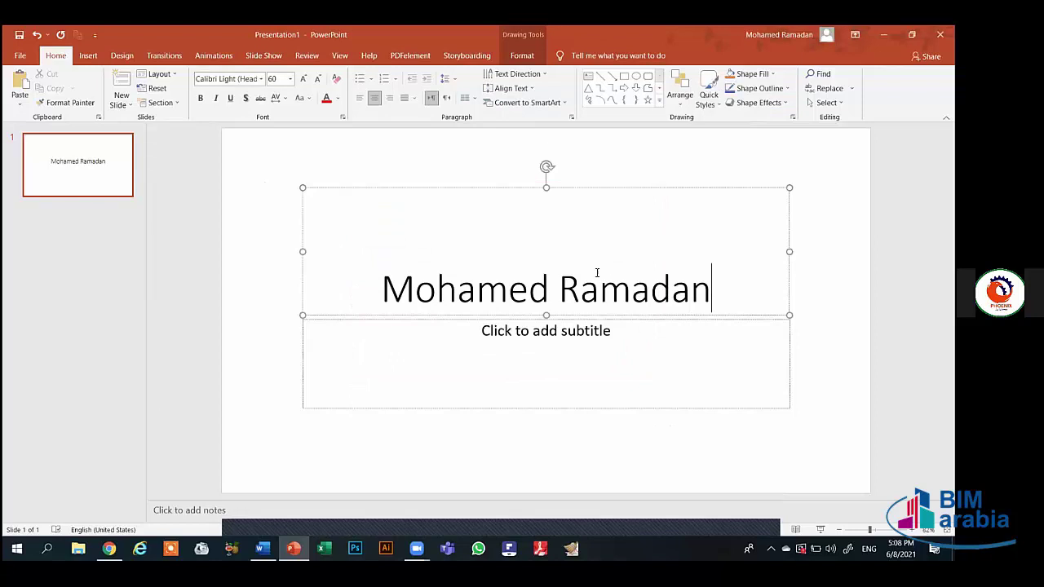
triple_click(598, 270)
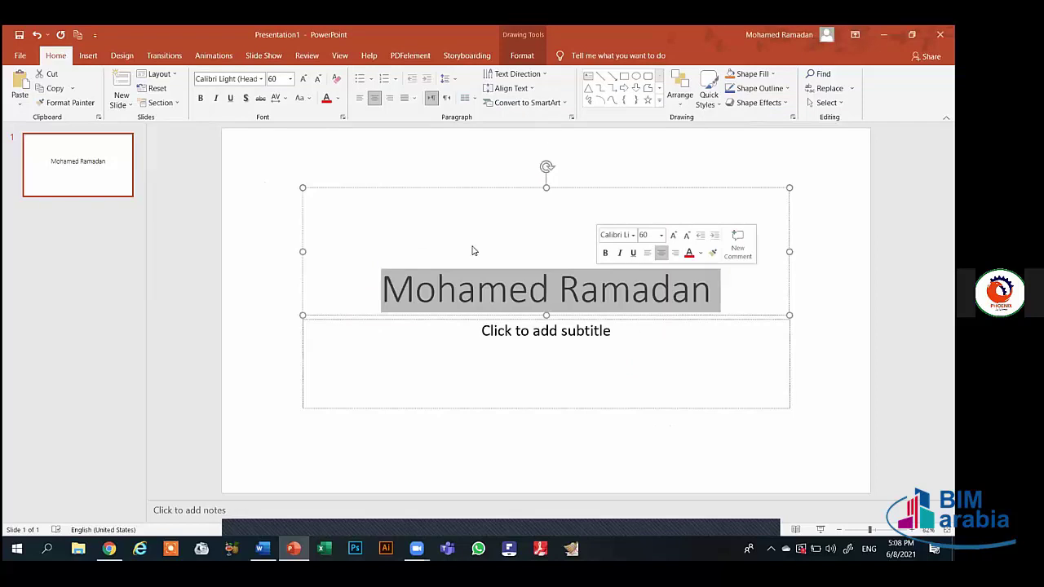
right_click(77, 35)
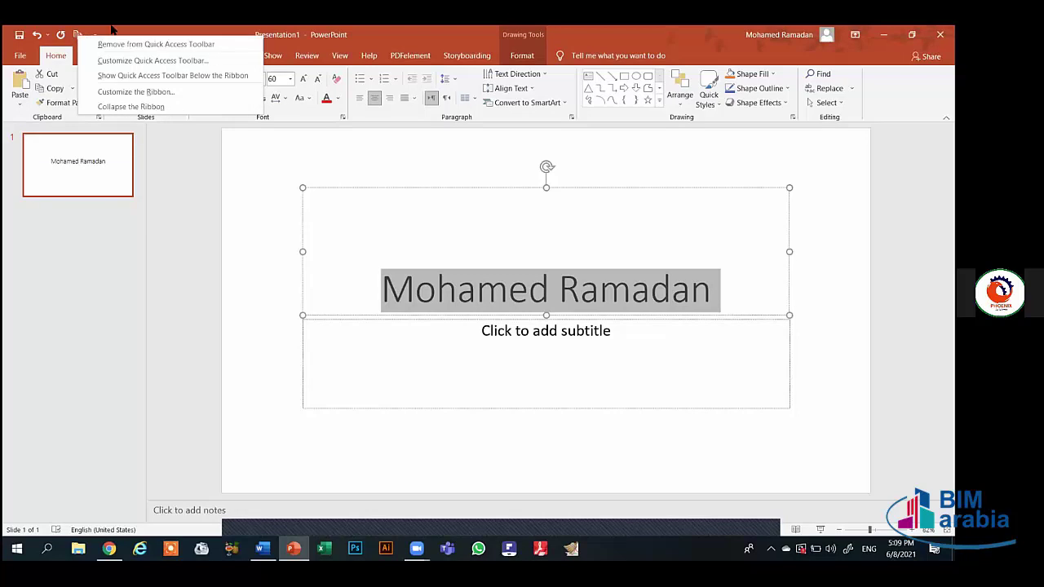
click(99, 36)
click(97, 36)
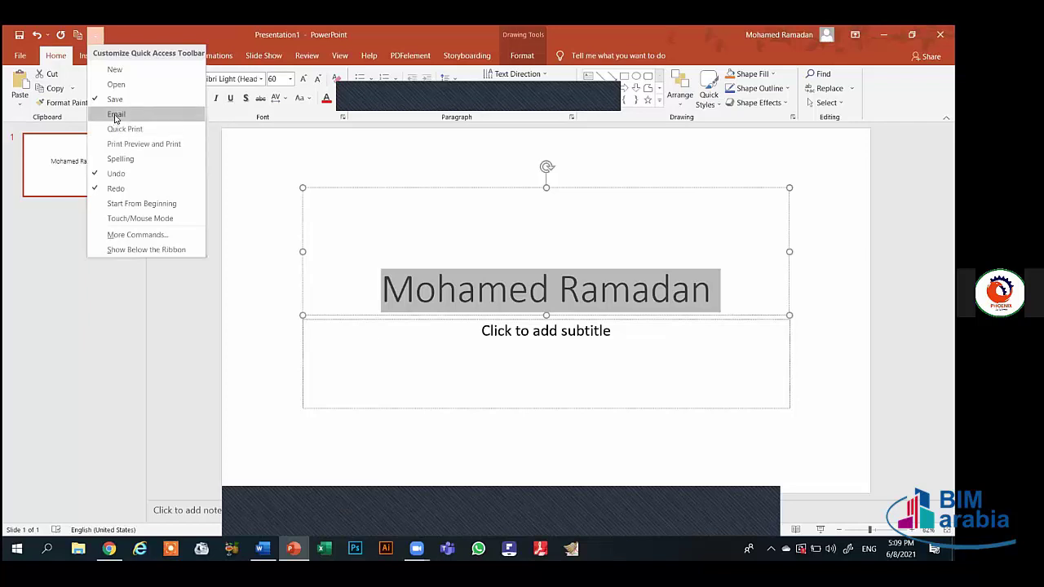
click(115, 118)
click(113, 36)
click(112, 36)
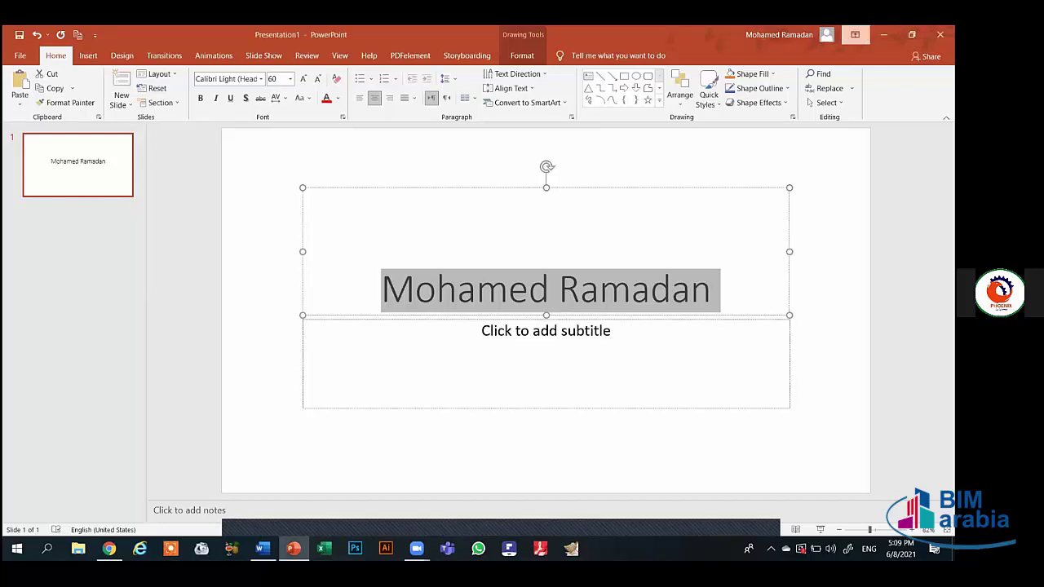
click(855, 34)
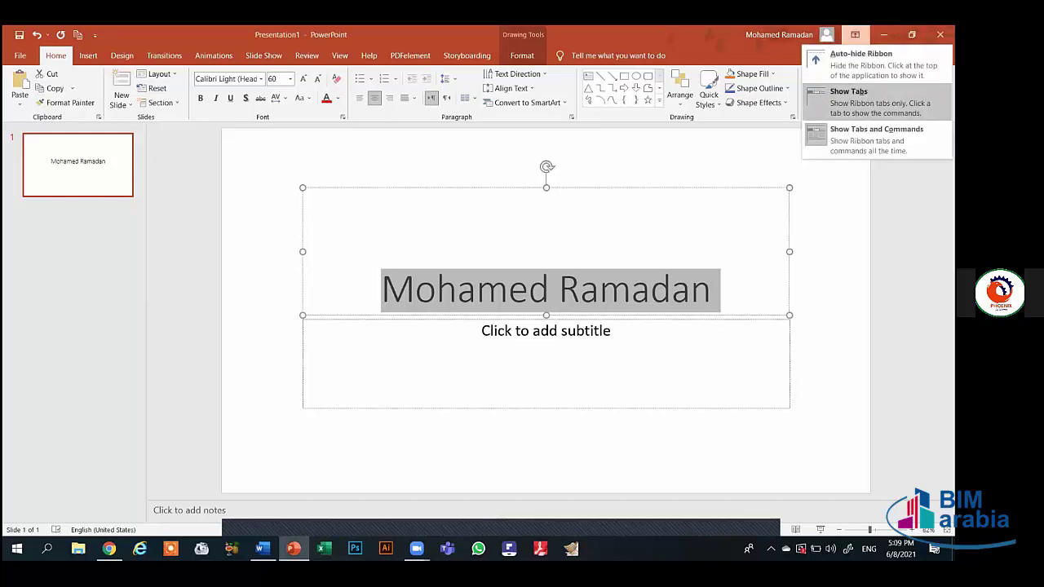
click(850, 69)
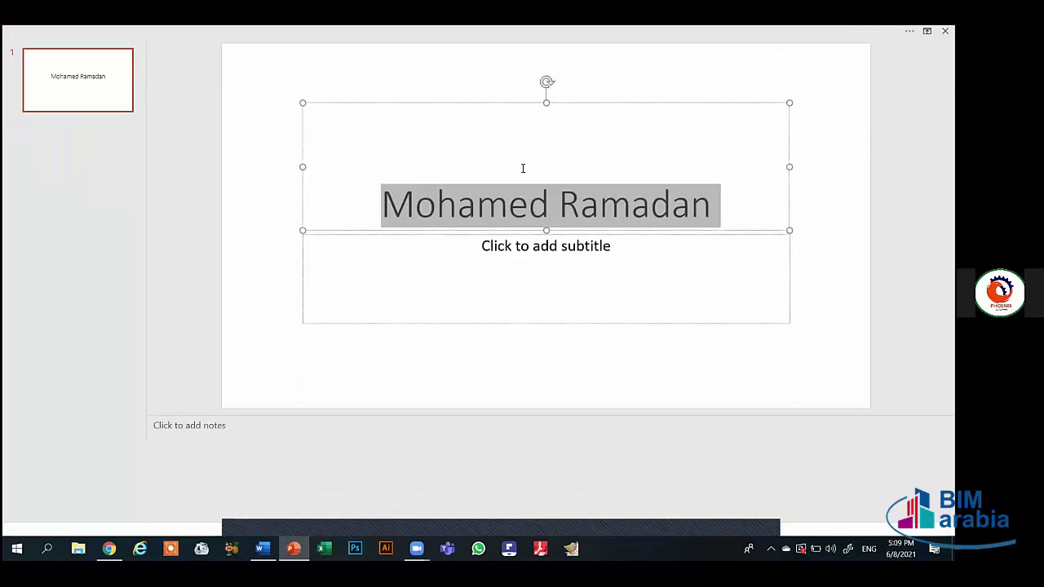
click(279, 91)
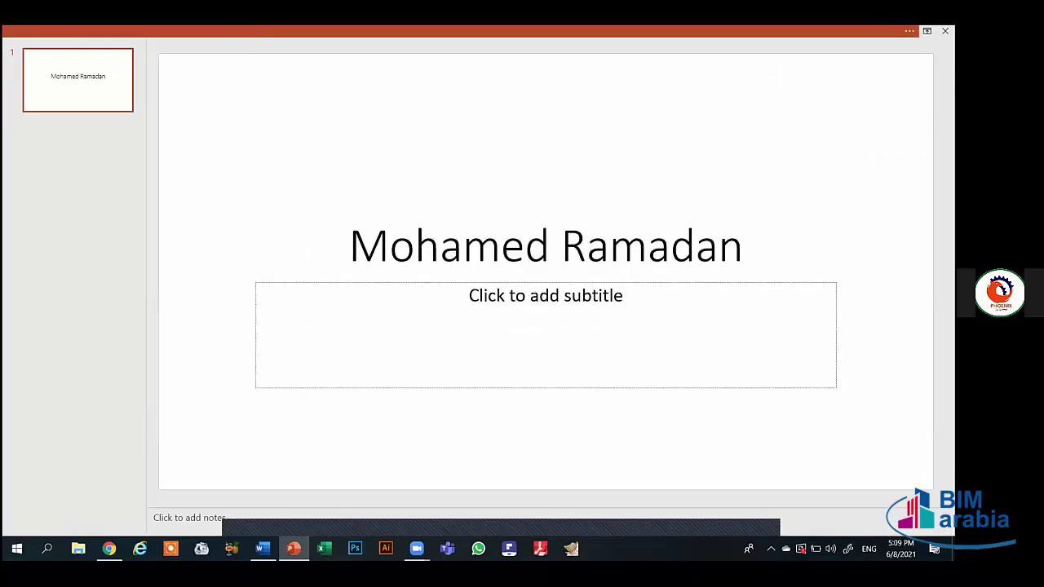
key(ctrl+F1)
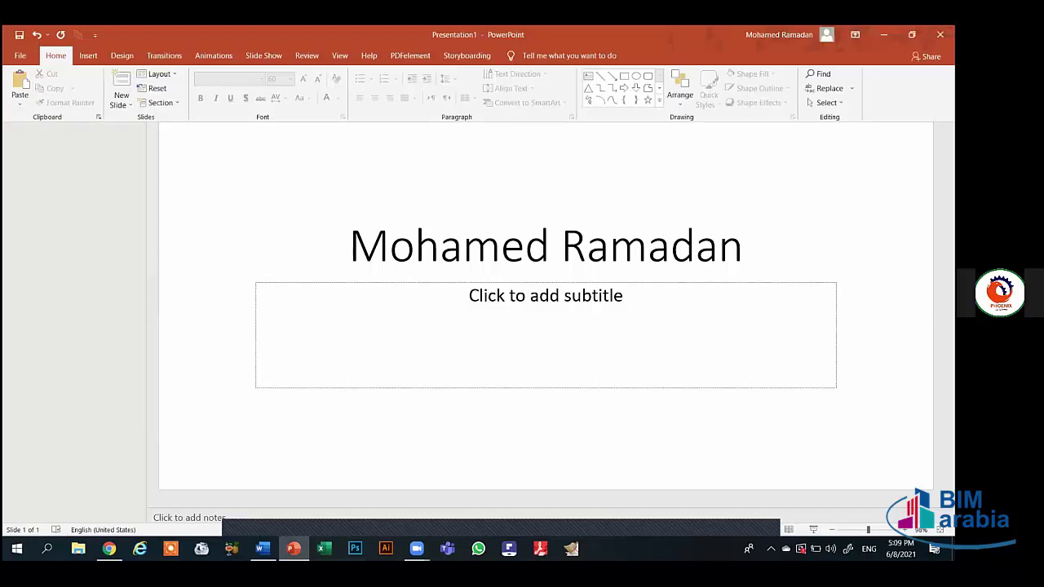
click(854, 35)
click(841, 59)
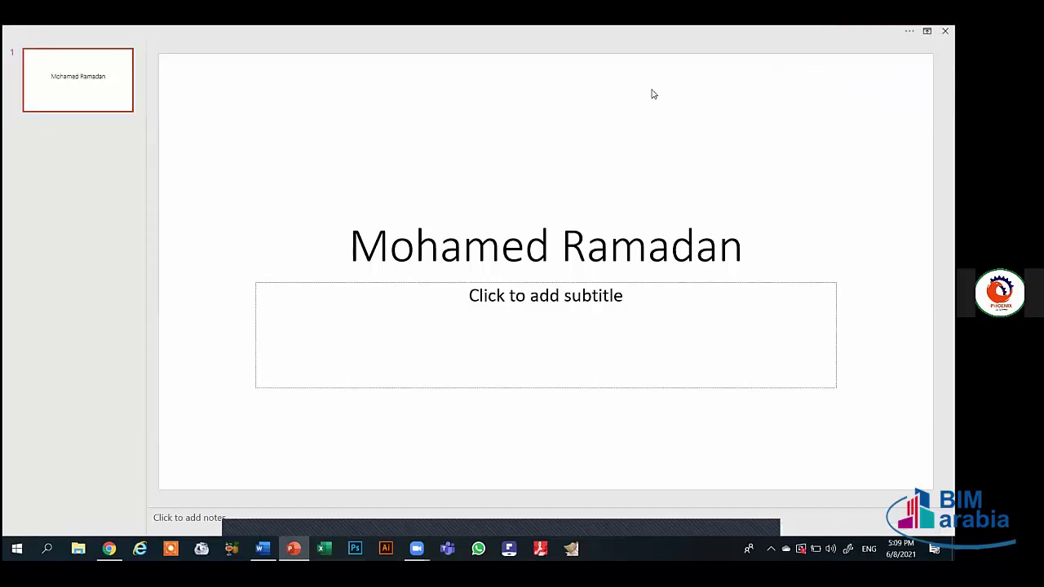
key(ctrl+F1)
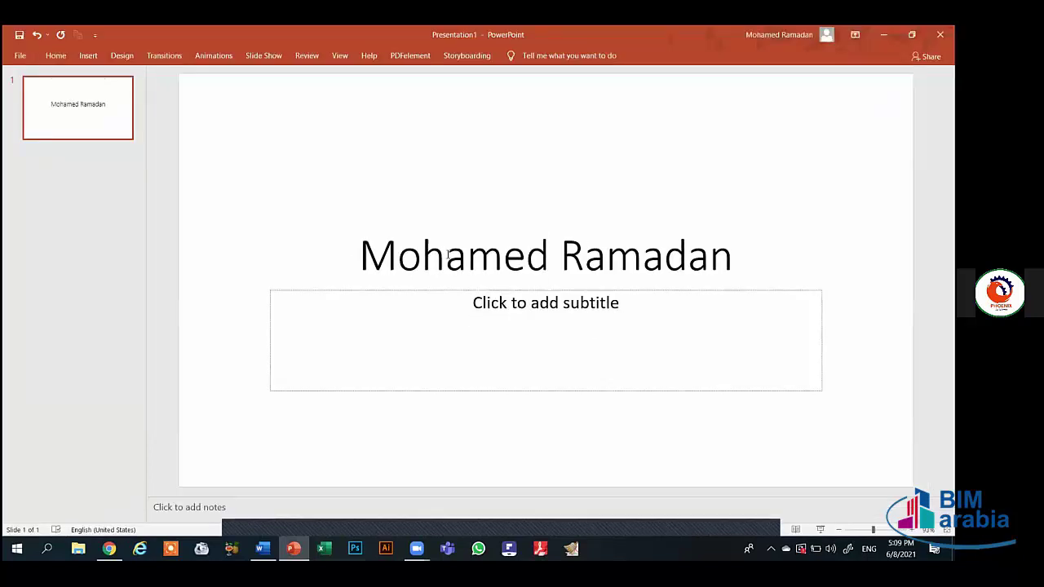
click(90, 56)
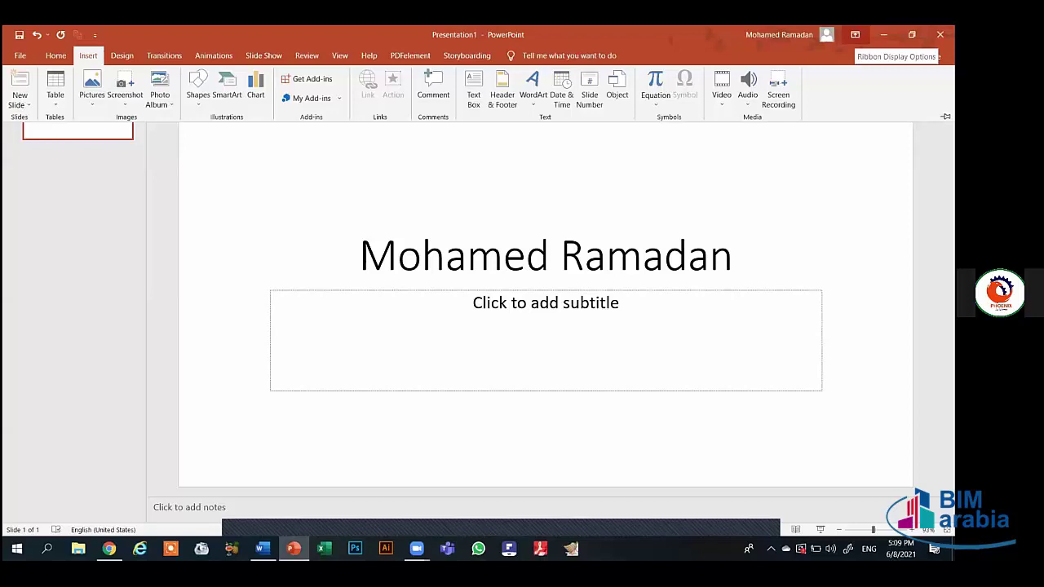
click(855, 34)
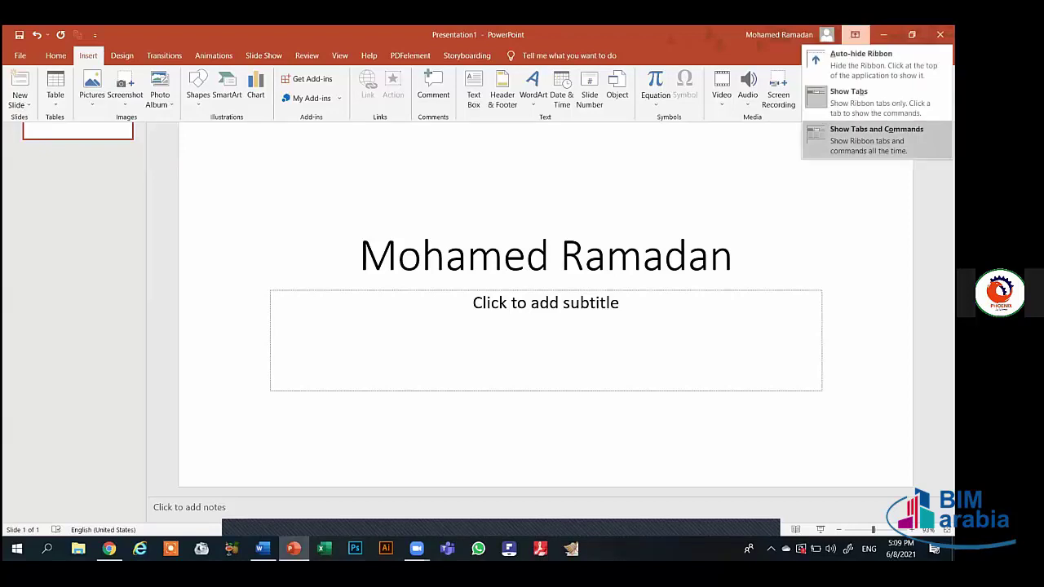
click(877, 139)
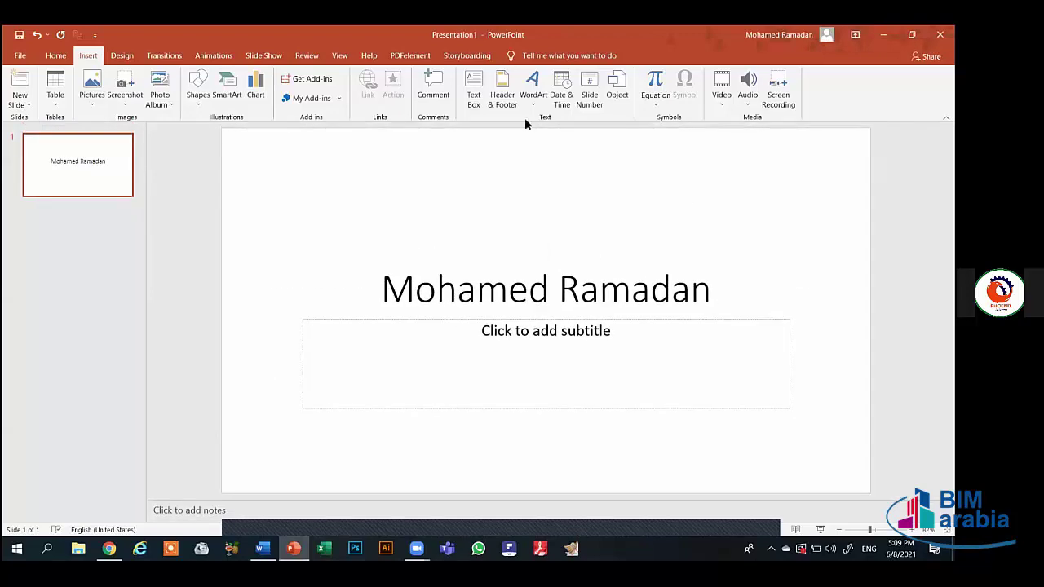
click(57, 57)
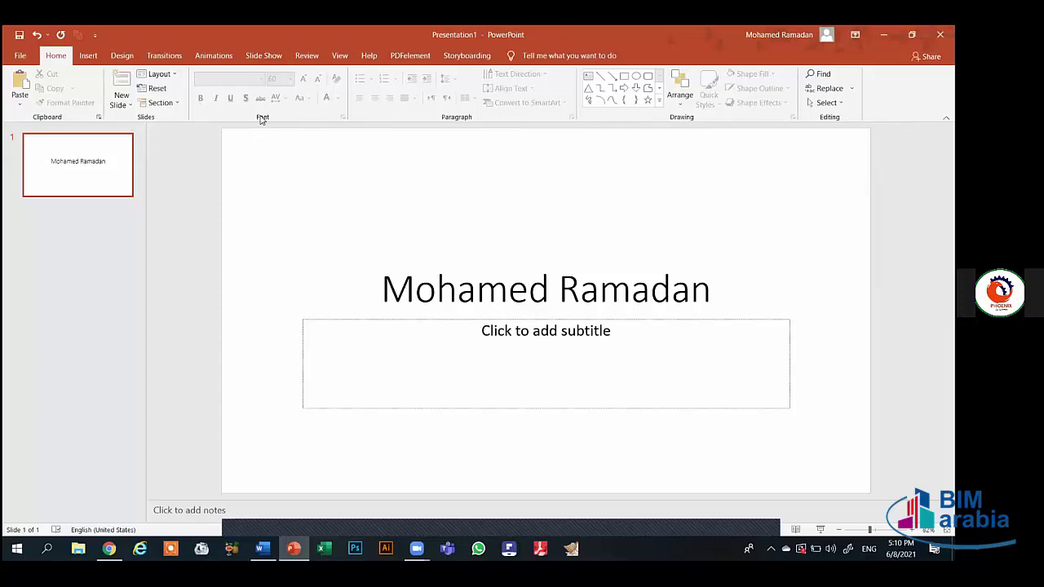
Step: Make the whole title bold, italic, underlined and shadowed
click(387, 235)
click(427, 295)
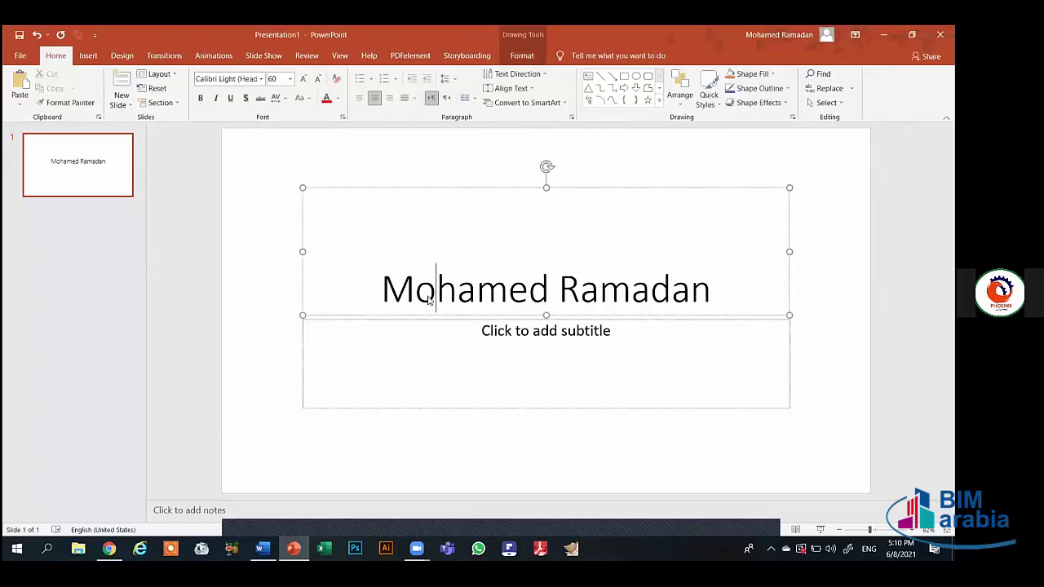
key(ctrl+a)
click(201, 99)
click(215, 99)
click(230, 99)
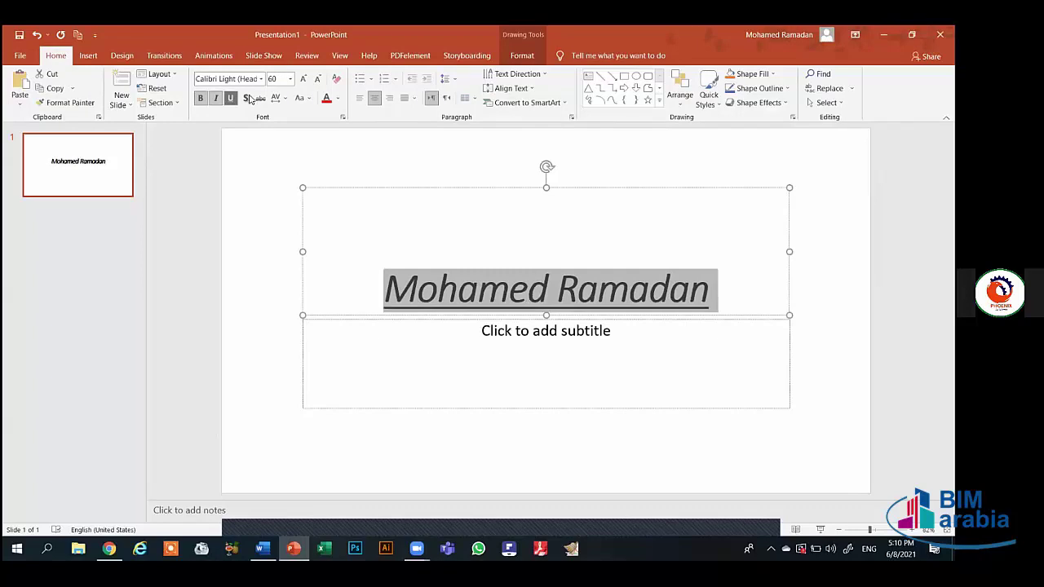
click(246, 98)
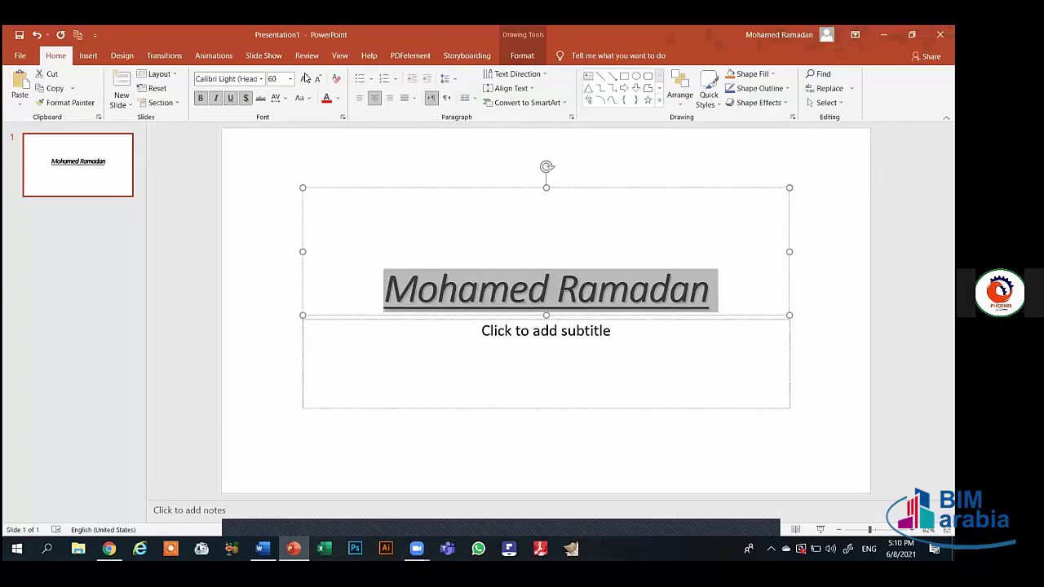
Step: Enlarge the title to 80 pt, colour it red, and centre it
click(305, 78)
click(306, 78)
click(305, 78)
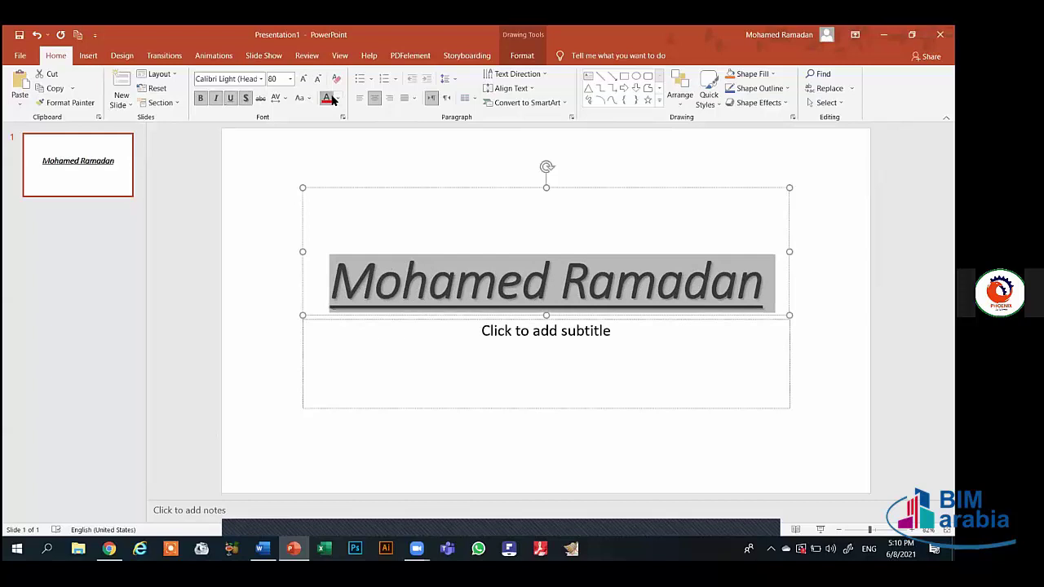
click(328, 99)
click(338, 98)
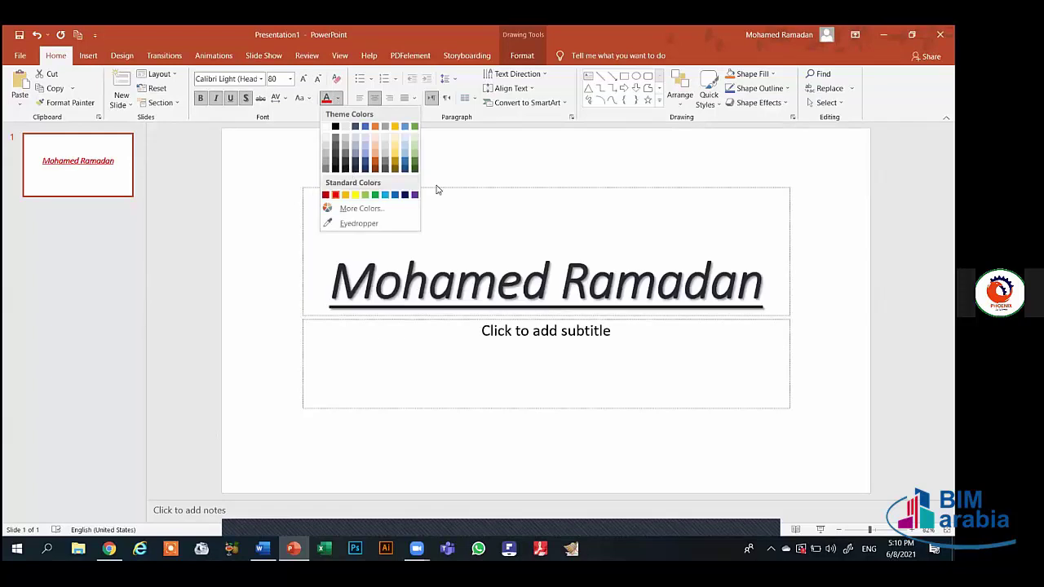
click(436, 192)
click(389, 99)
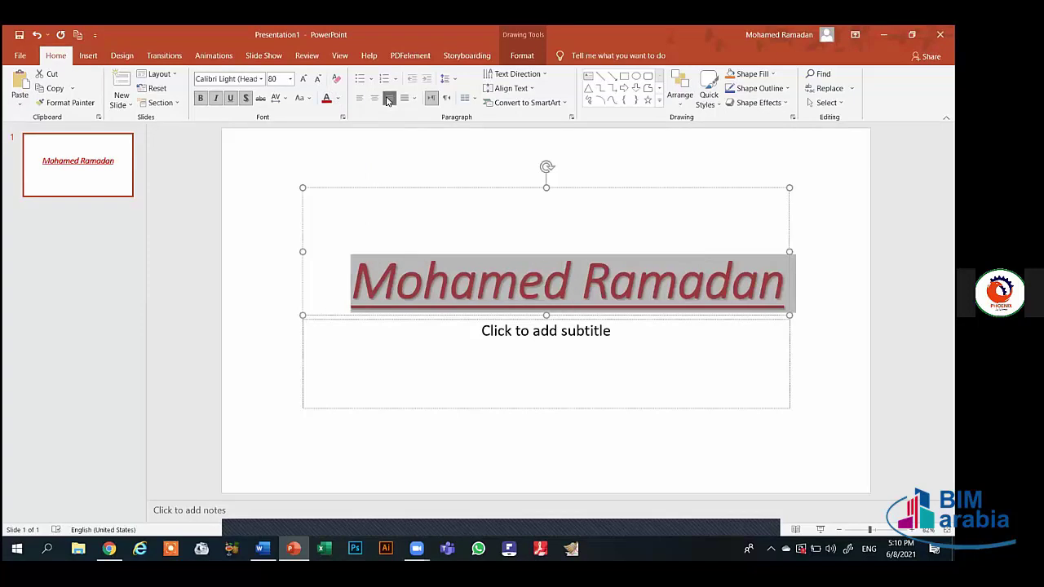
click(374, 99)
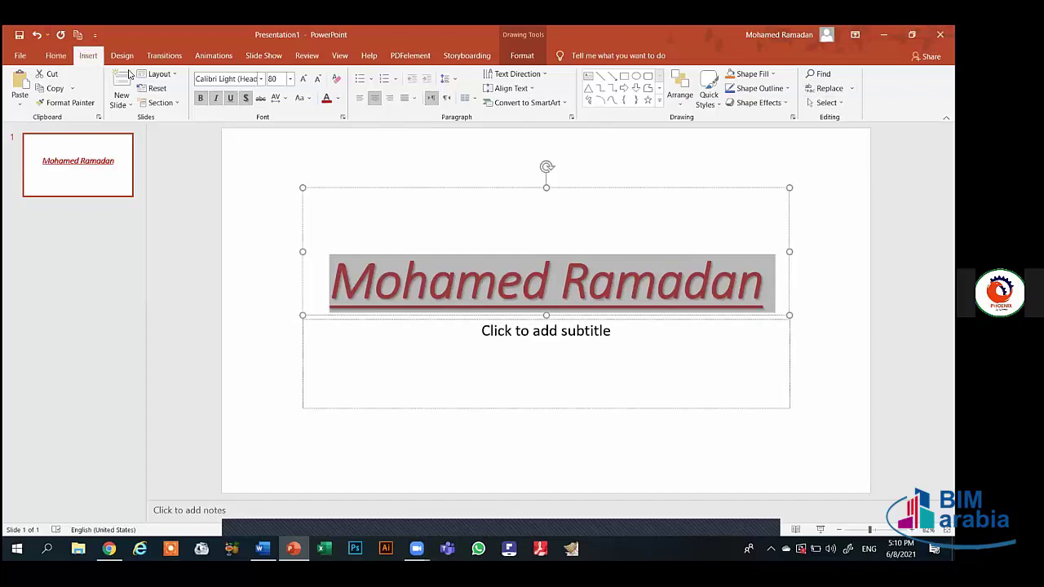
Step: Browse the Insert tab and its Video insertion choices
click(86, 55)
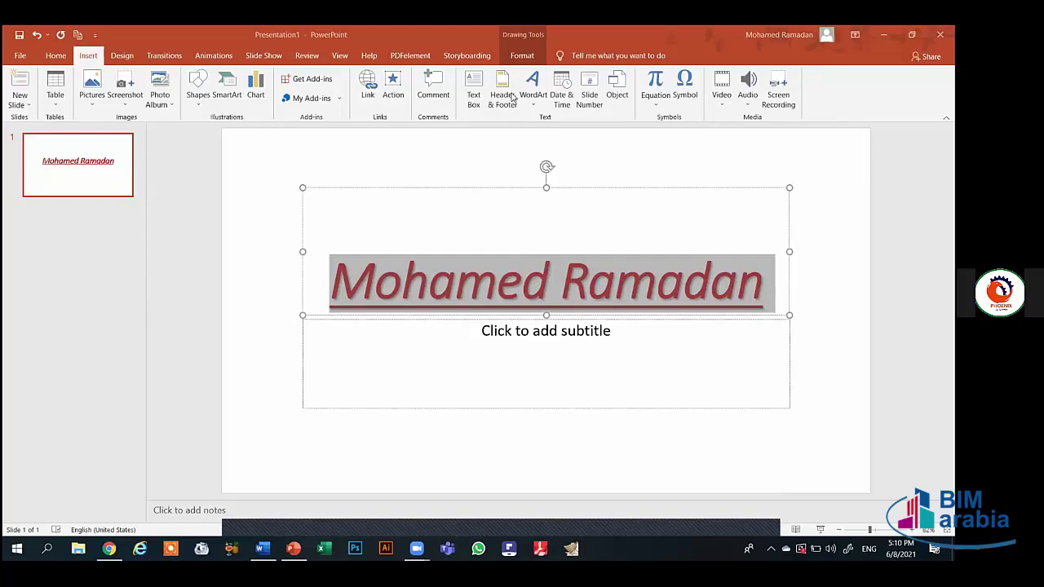
click(717, 101)
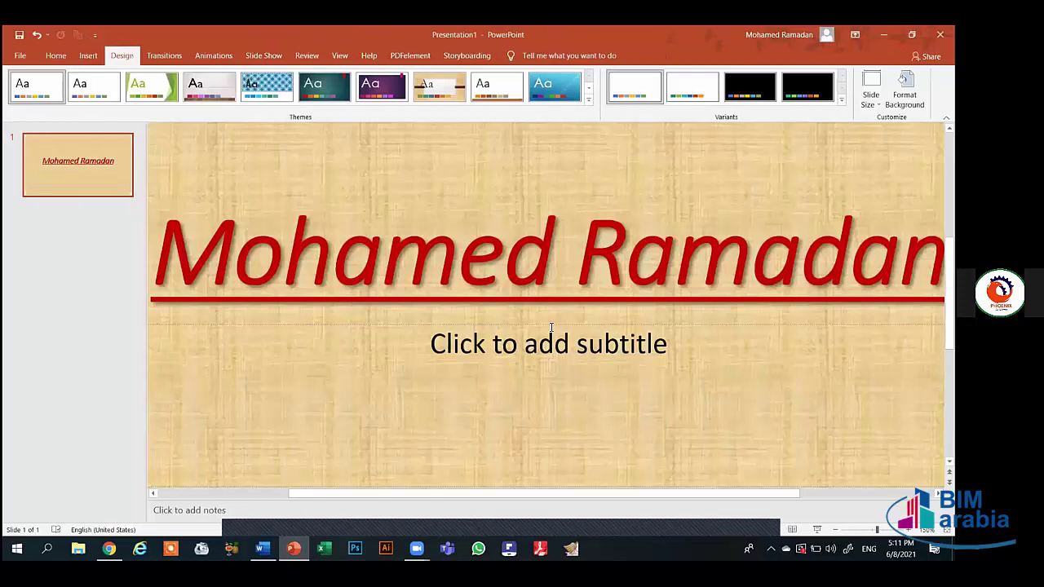
Step: Type 'Mechanical Engineer' in the subtitle placeholder, then select the first name in the title
click(551, 328)
text(Mechanical)
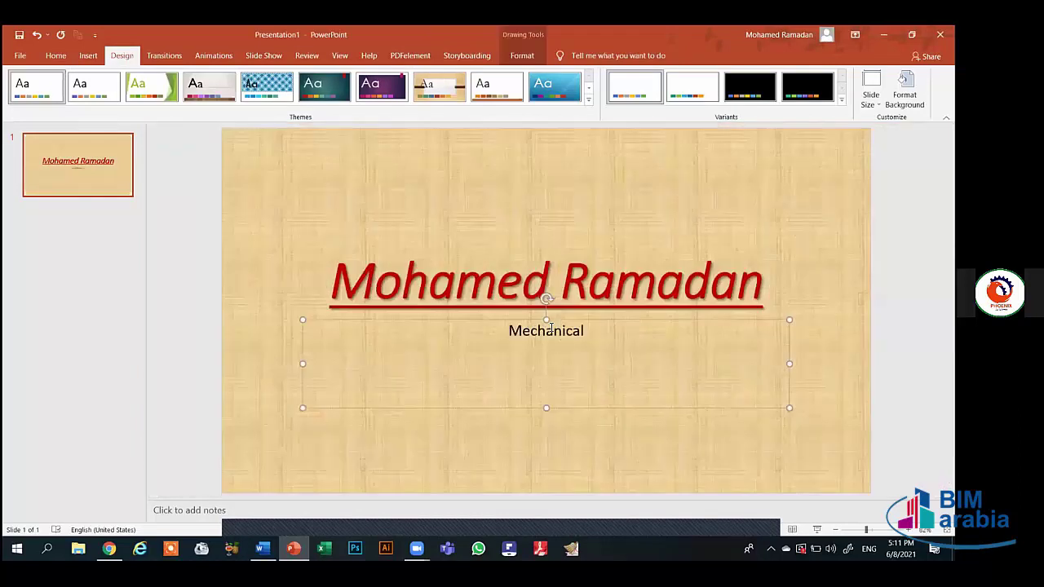
text( En)
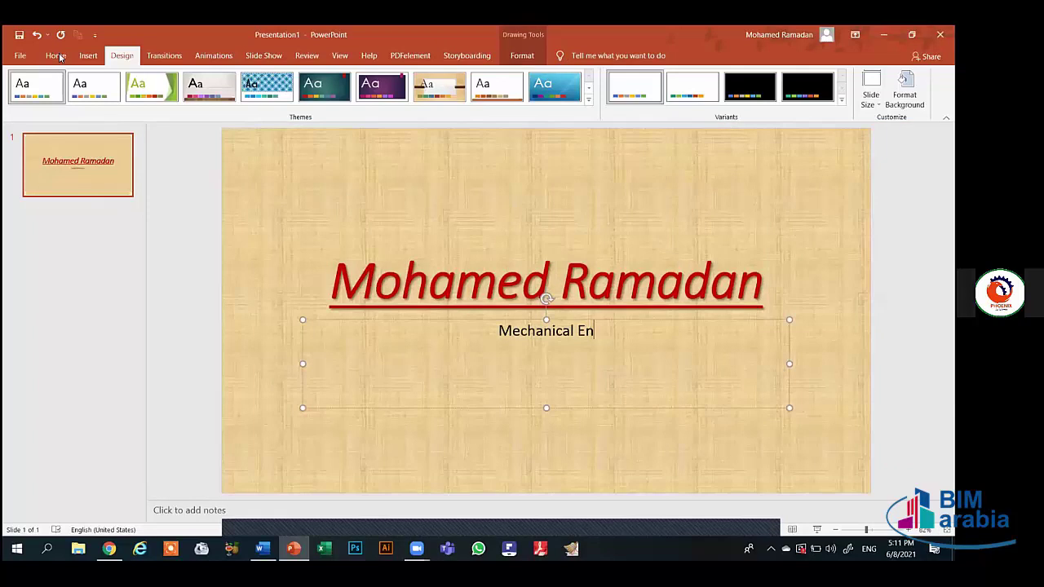
text(gineer)
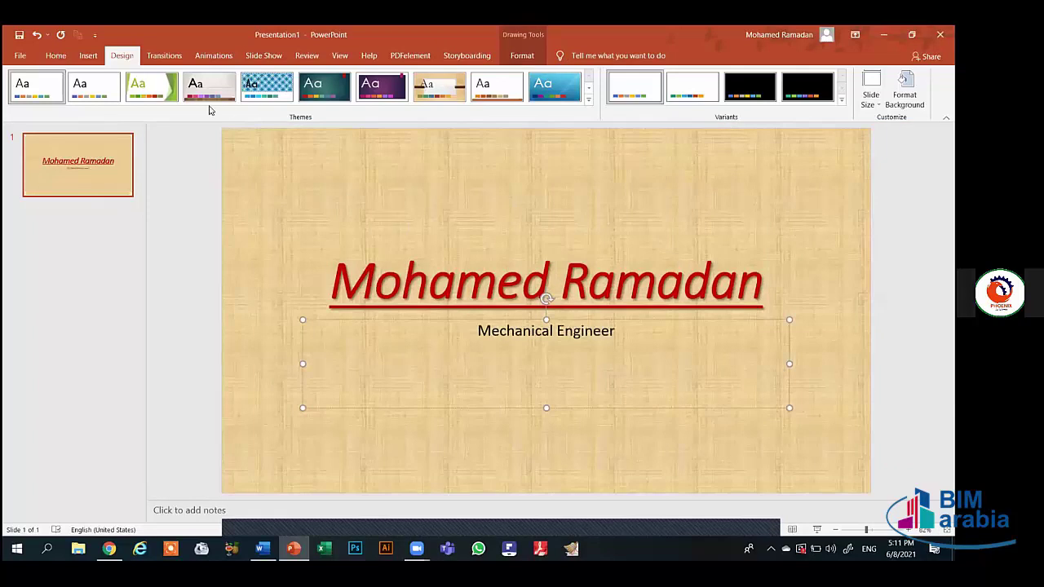
double_click(498, 277)
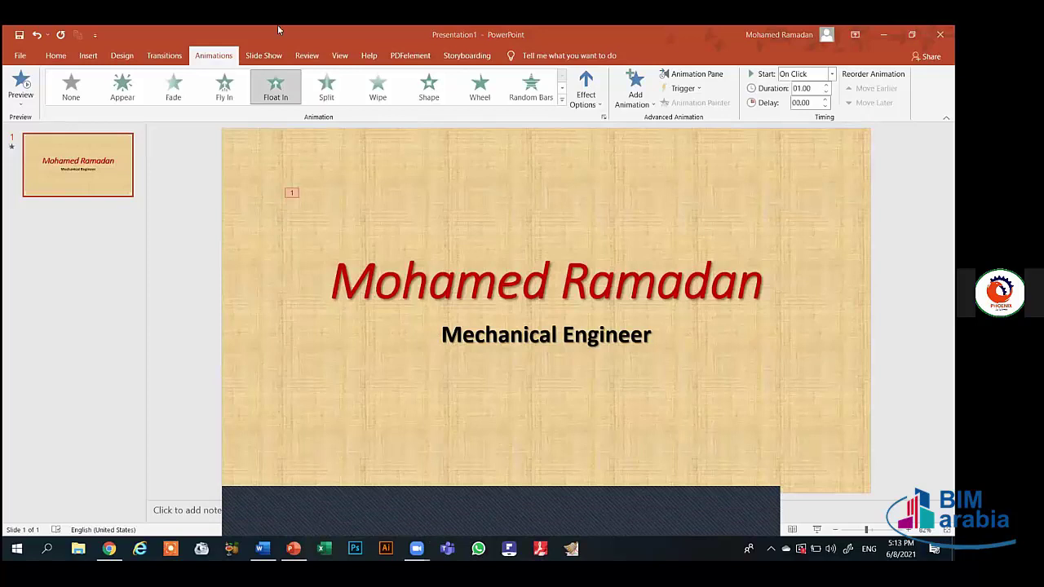
click(265, 54)
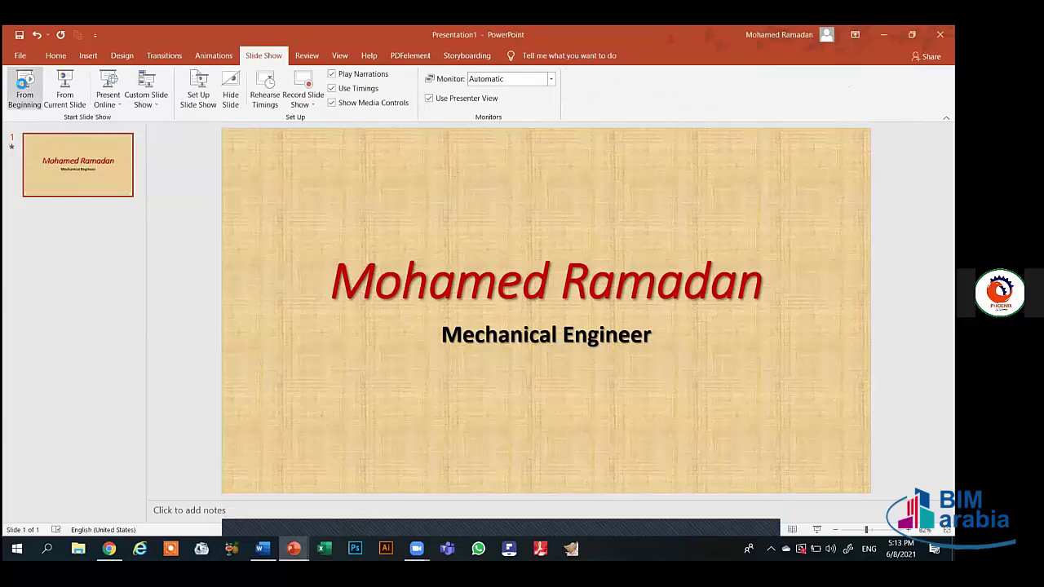
click(22, 84)
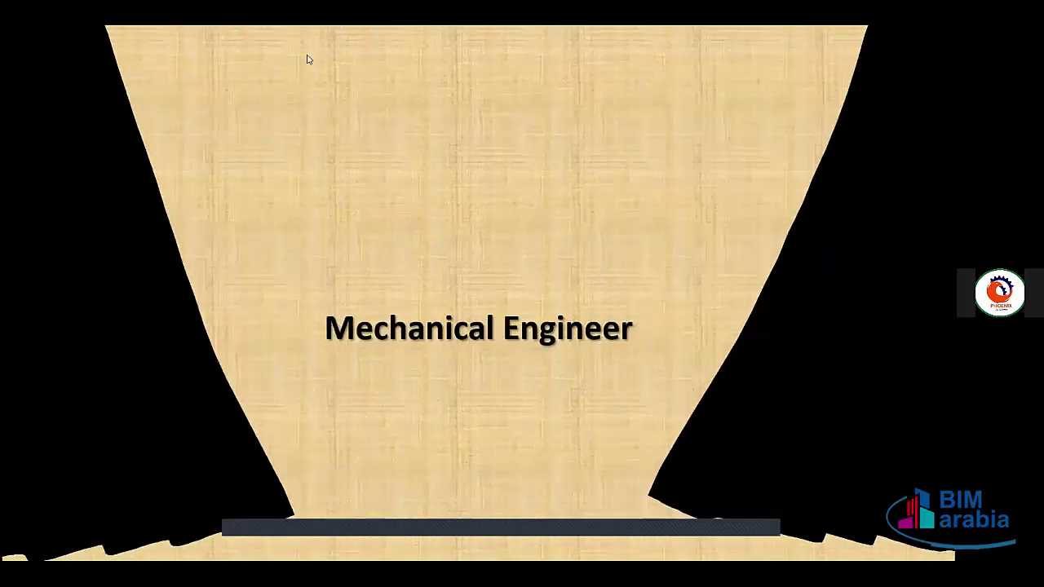
key(Escape)
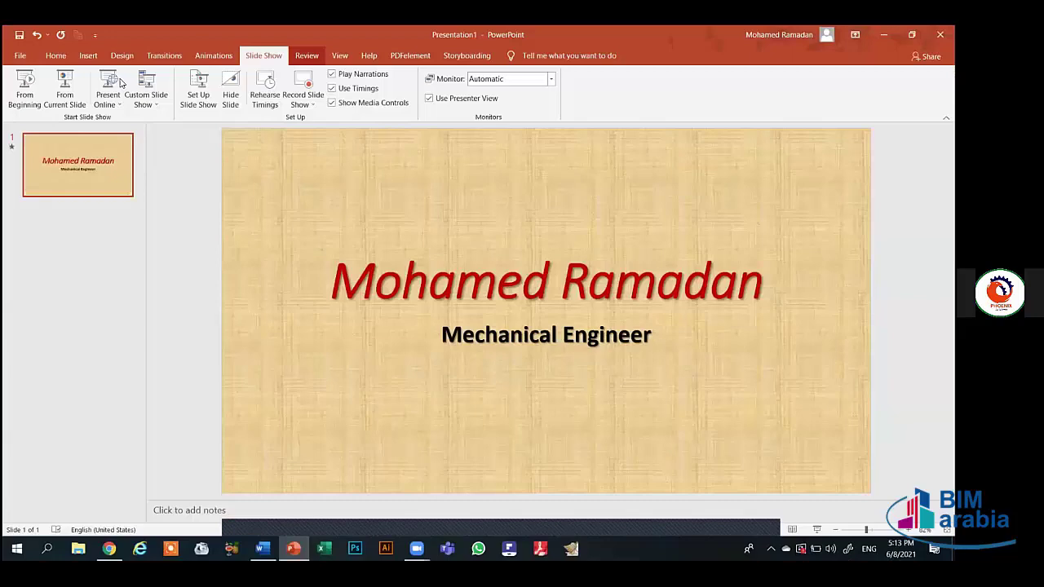
click(307, 56)
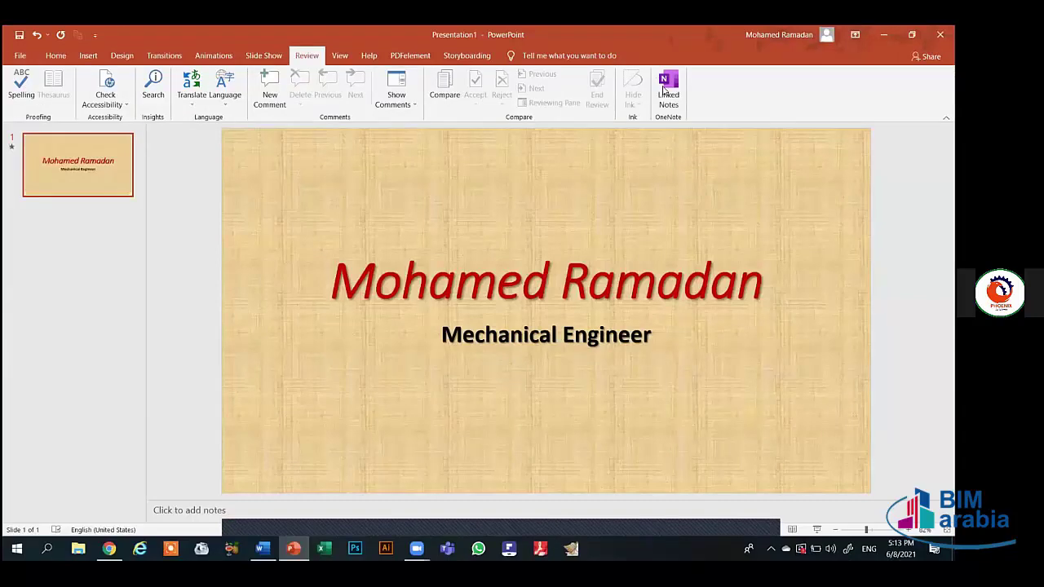
click(339, 56)
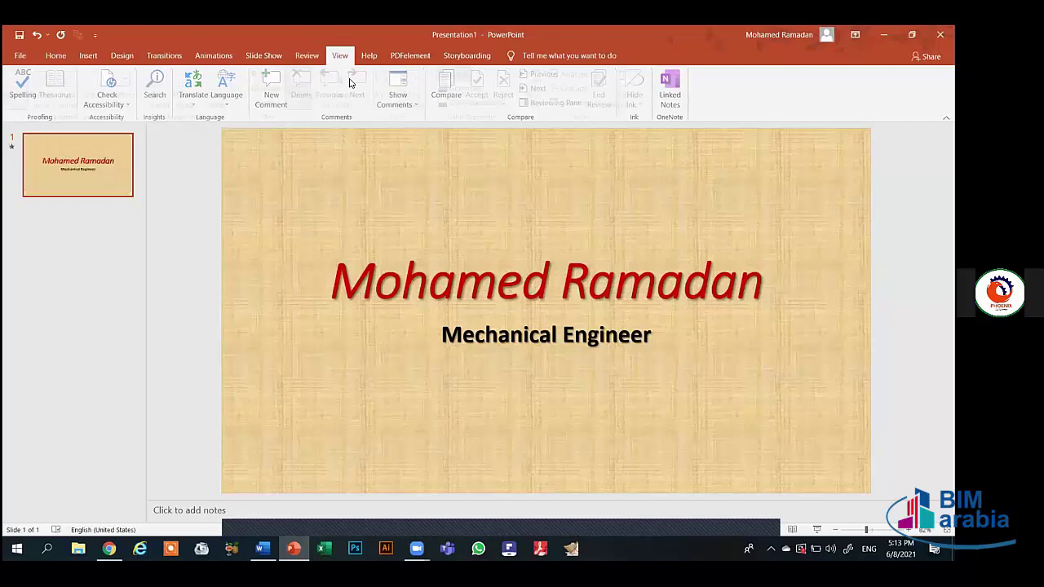
click(270, 74)
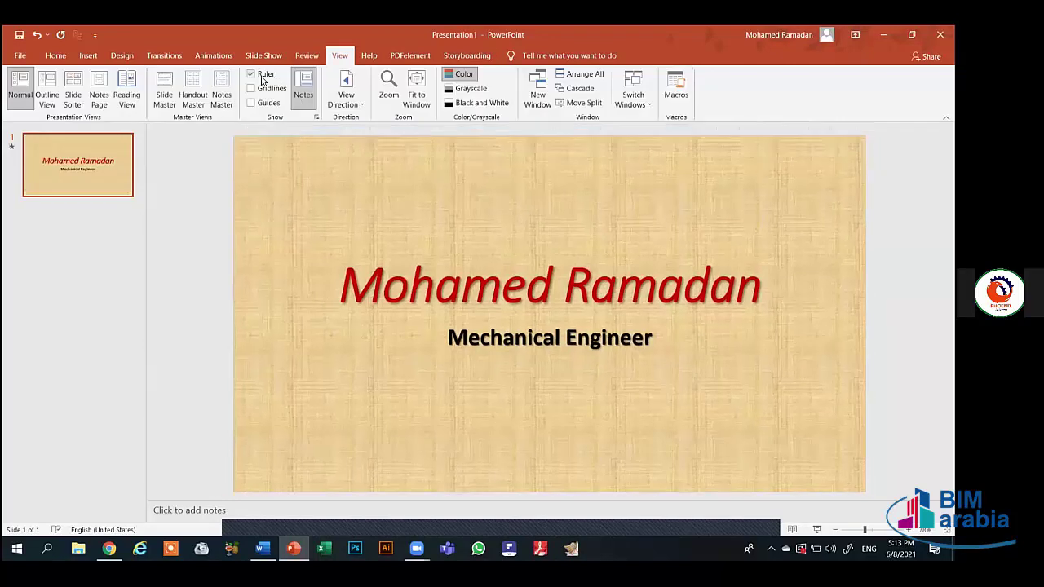
click(253, 89)
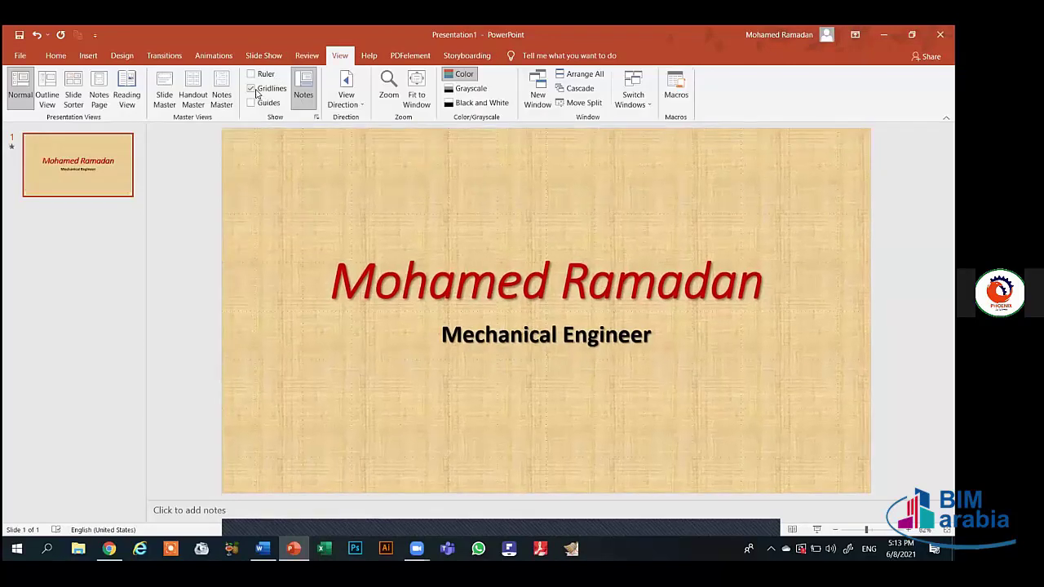
click(255, 90)
click(473, 90)
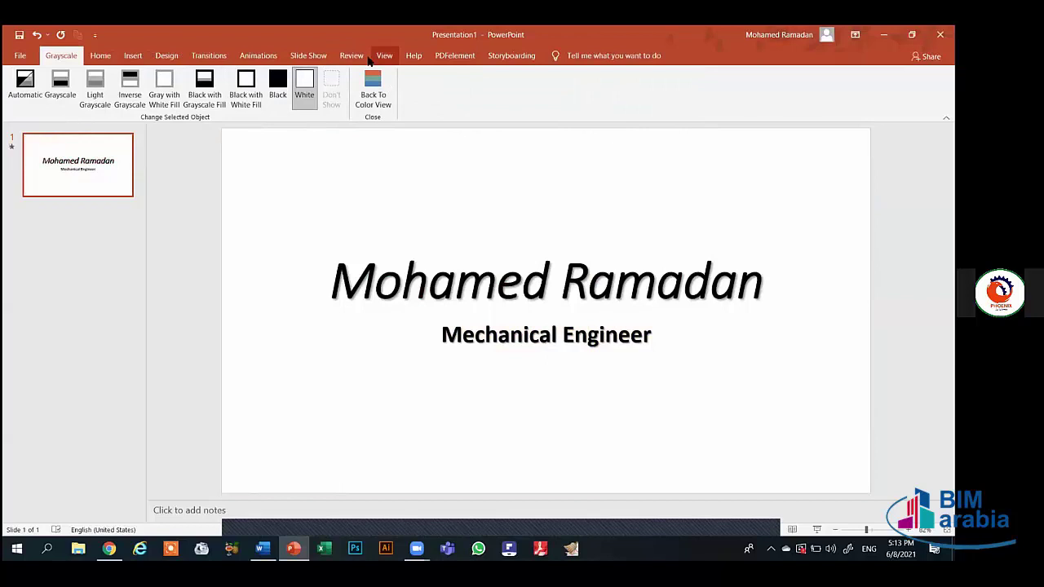
click(373, 88)
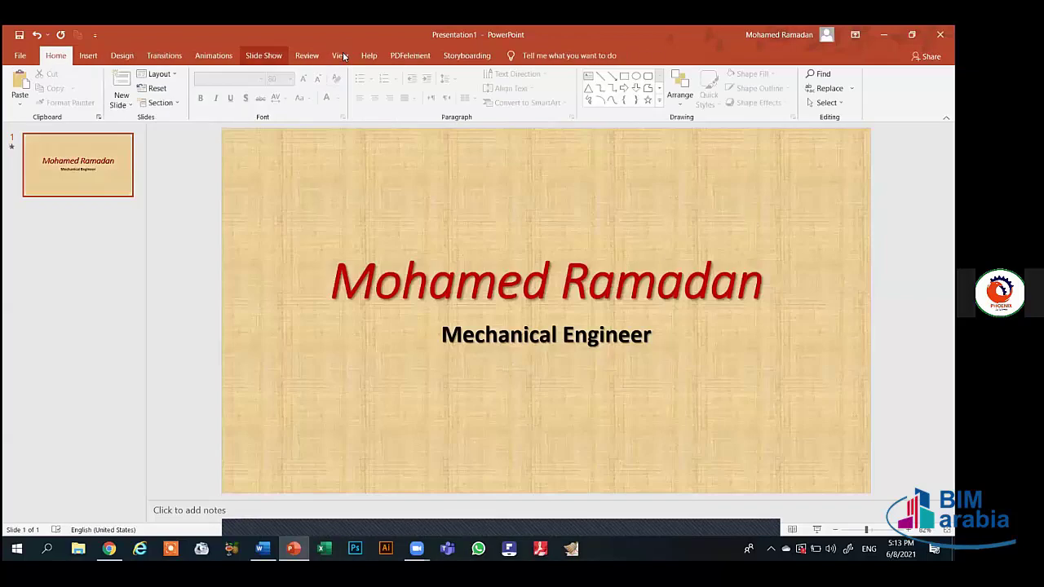
click(453, 102)
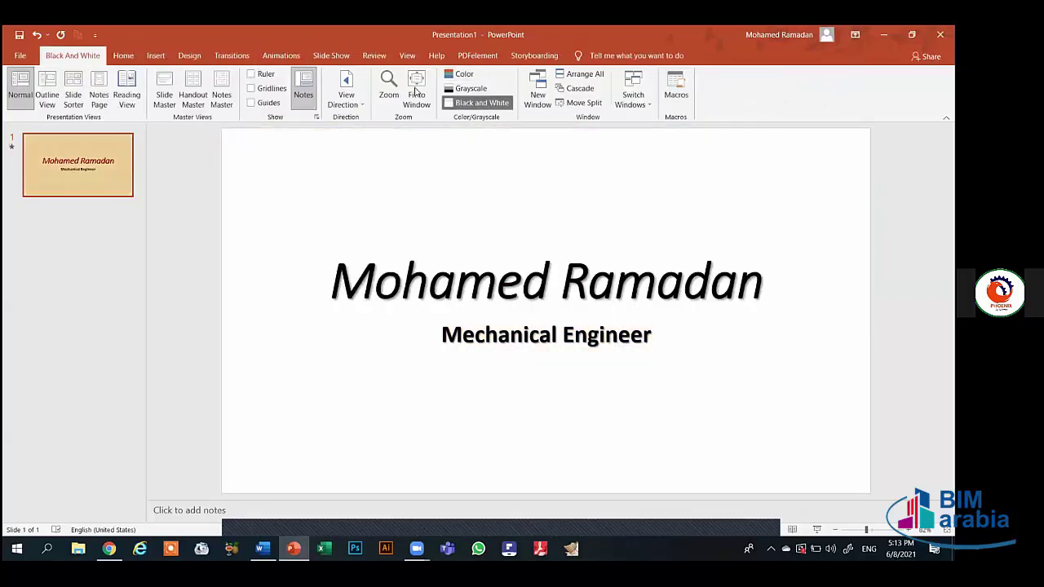
click(376, 91)
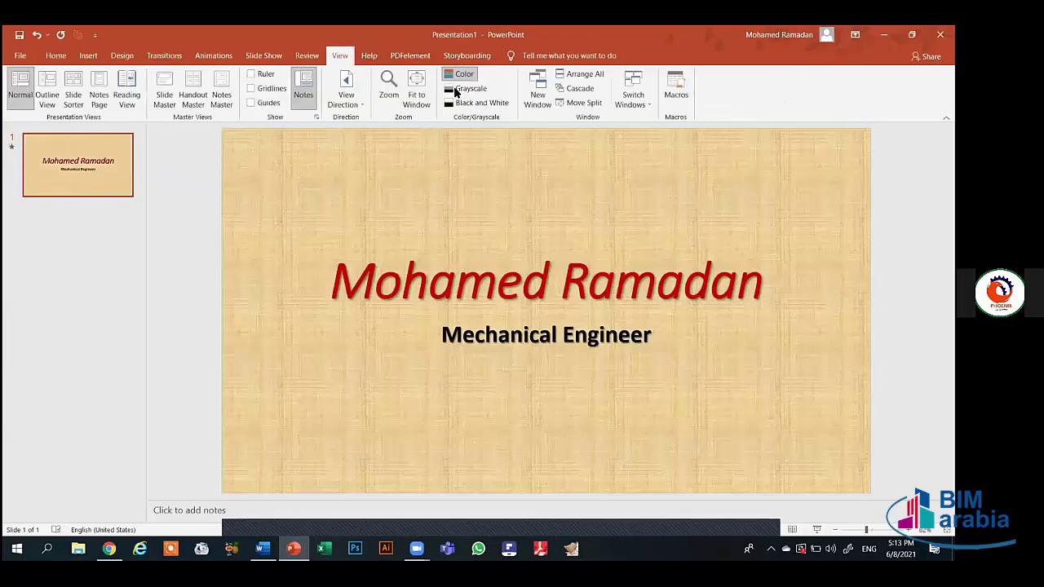
click(455, 89)
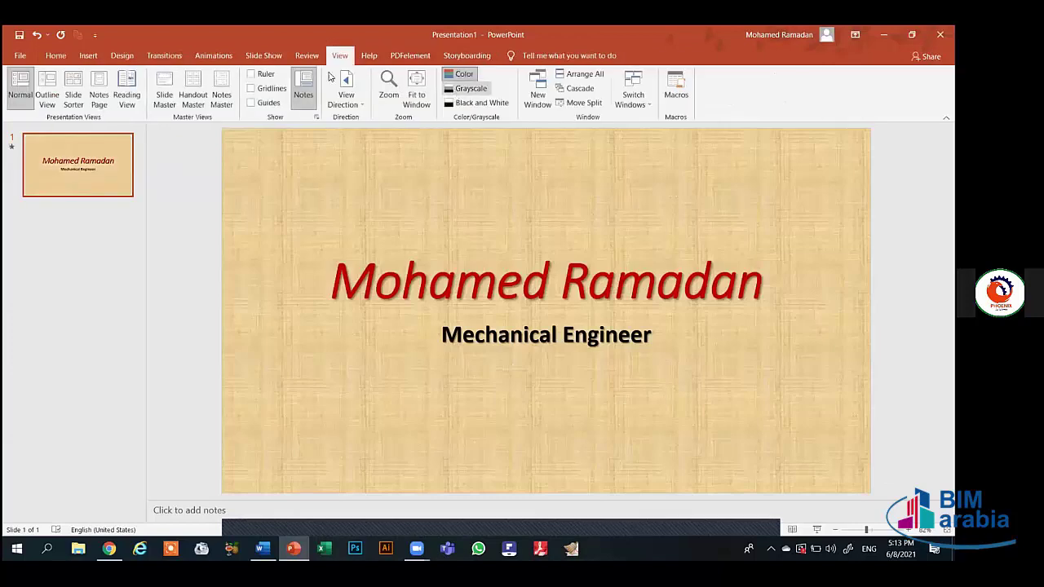
click(377, 91)
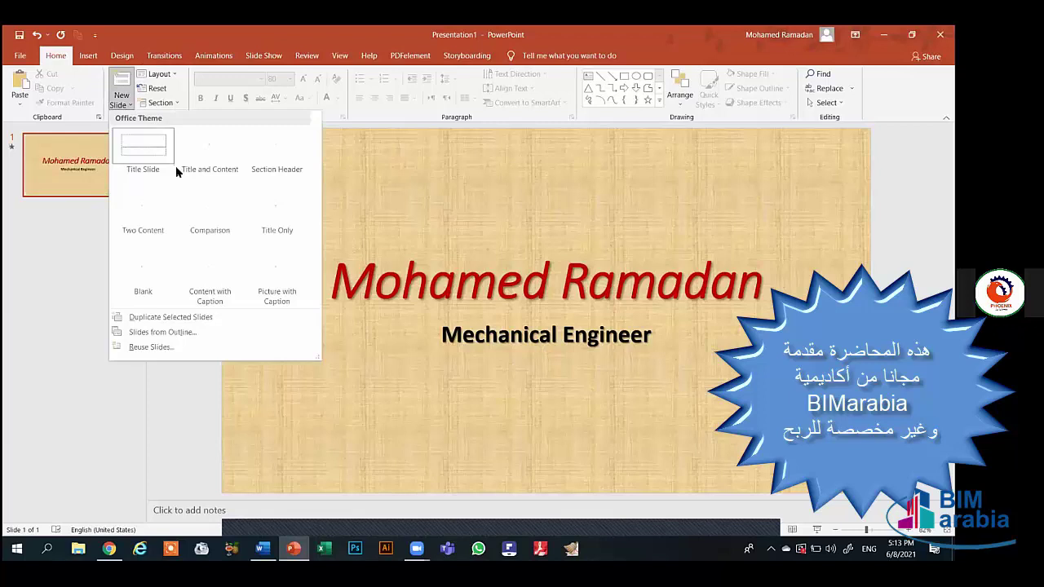
Step: Add a Title and Content slide as slide 2, then return to slide 1
click(122, 106)
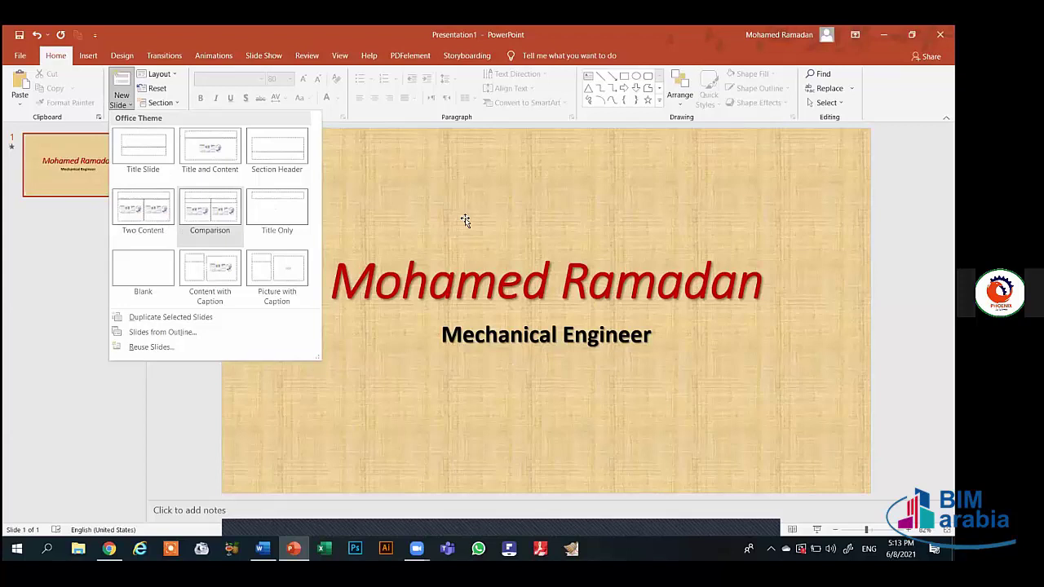
key(ctrl+m)
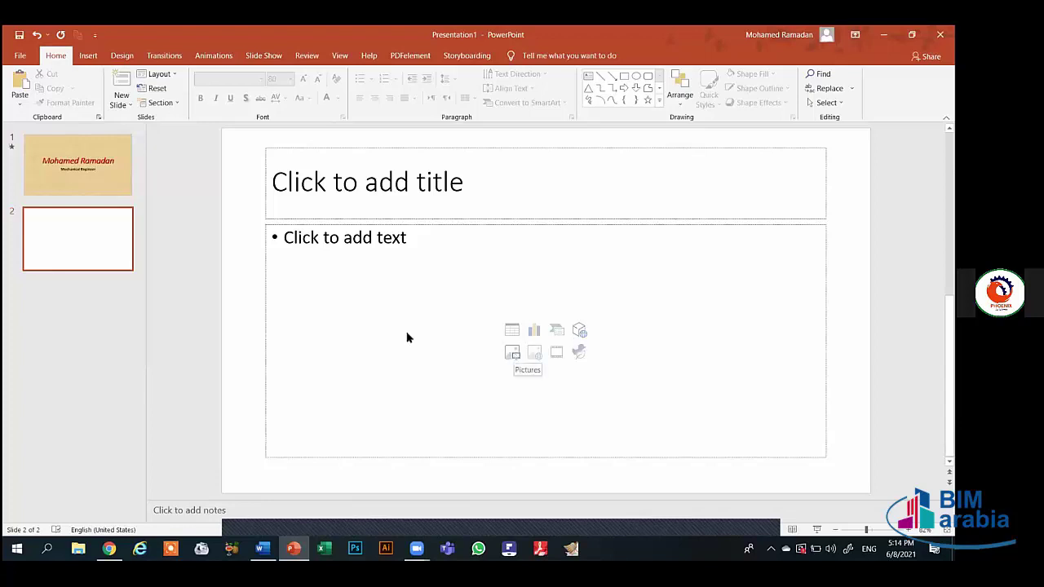
click(81, 154)
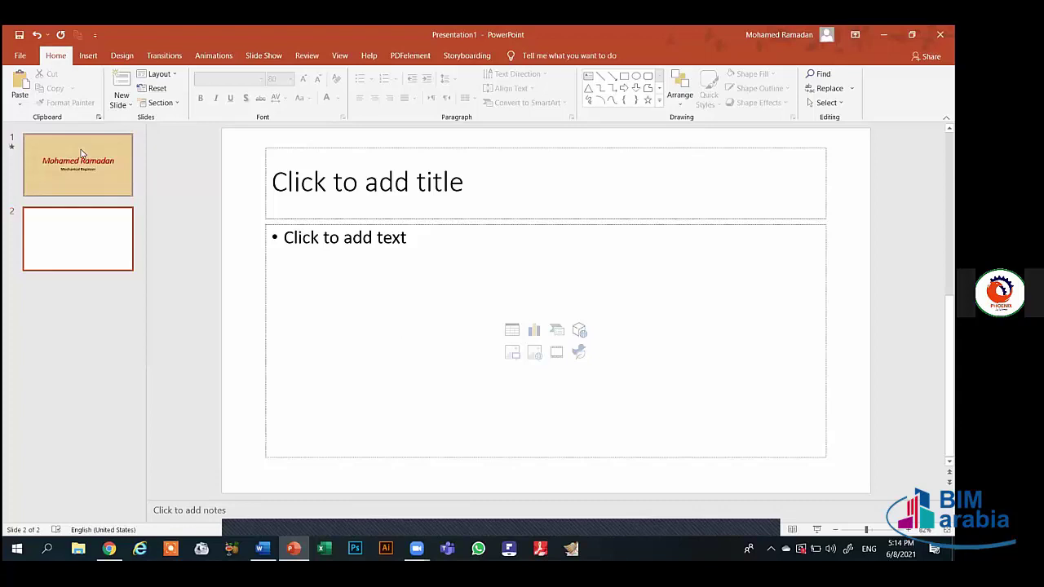